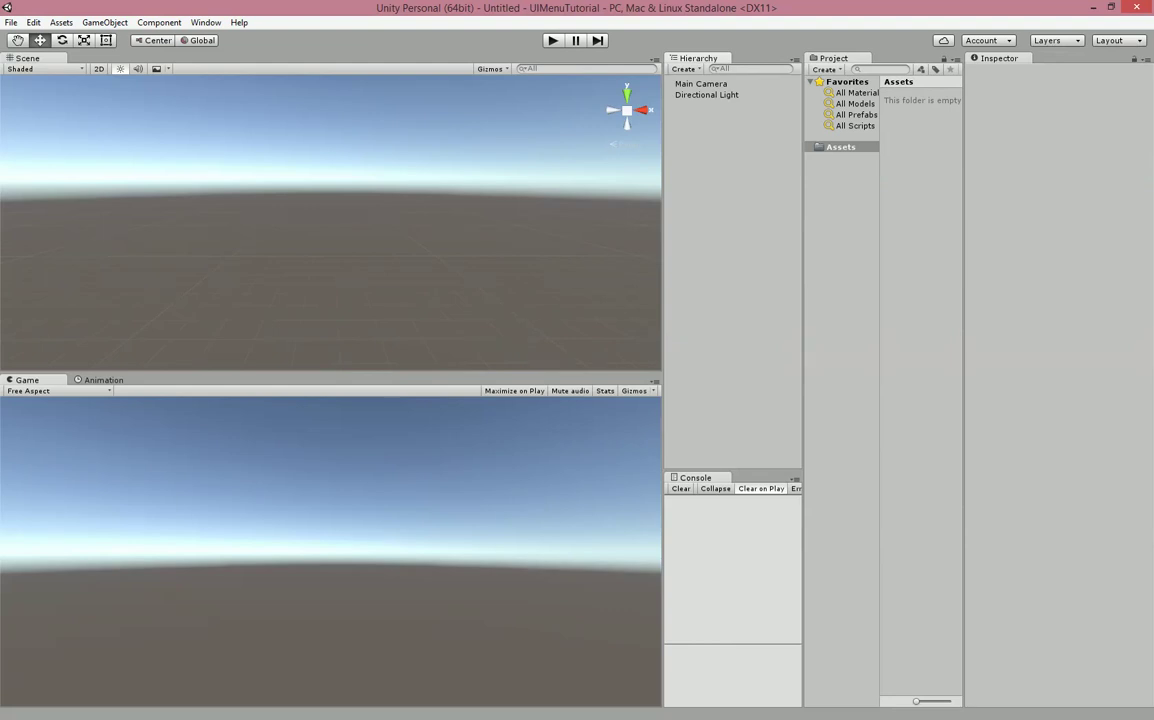
Create a Scenes folder in the project's Assets
left_click(842, 147)
type("Scenes")
key("Return")
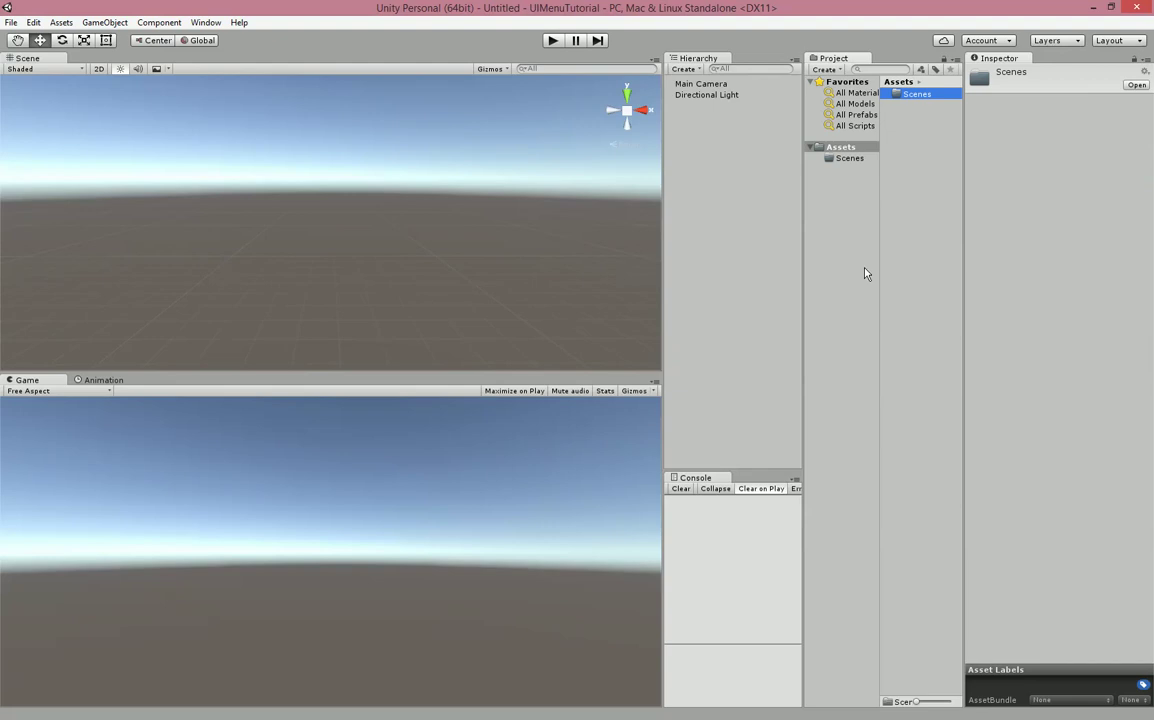
Add a Scripts folder beside Scenes, then open Scenes and begin saving the scene
right_click(842, 147)
mouse_move(875, 152)
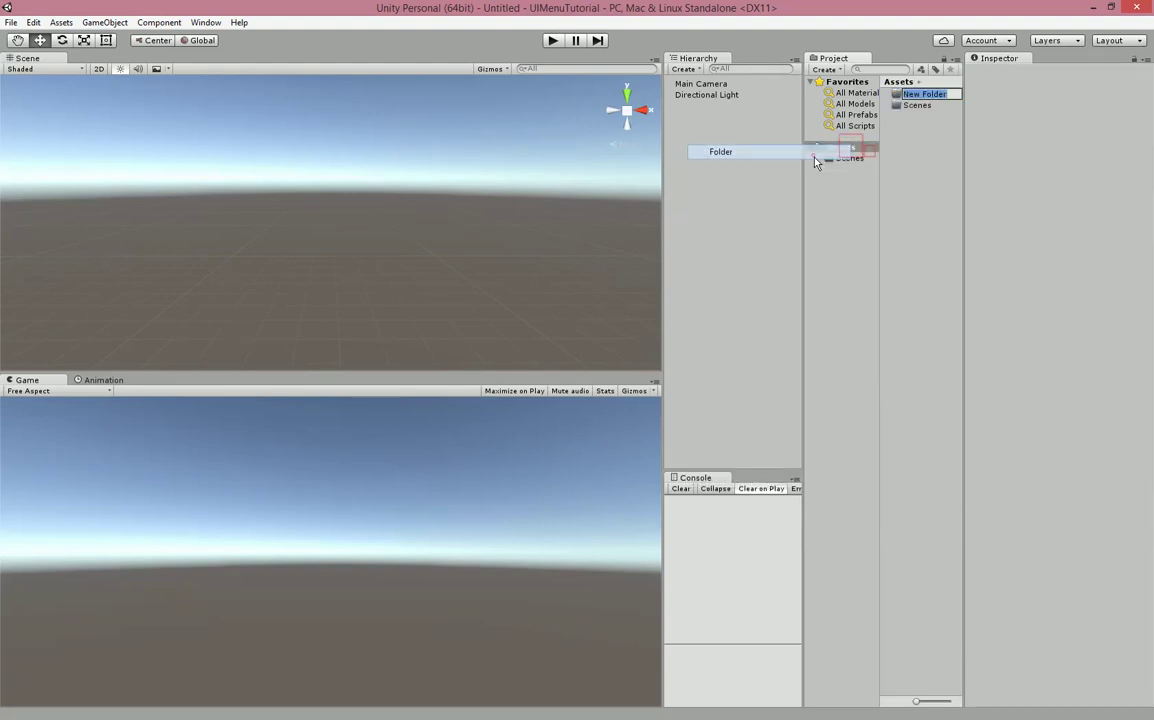
left_click(730, 151)
type("Scripts")
key("Return")
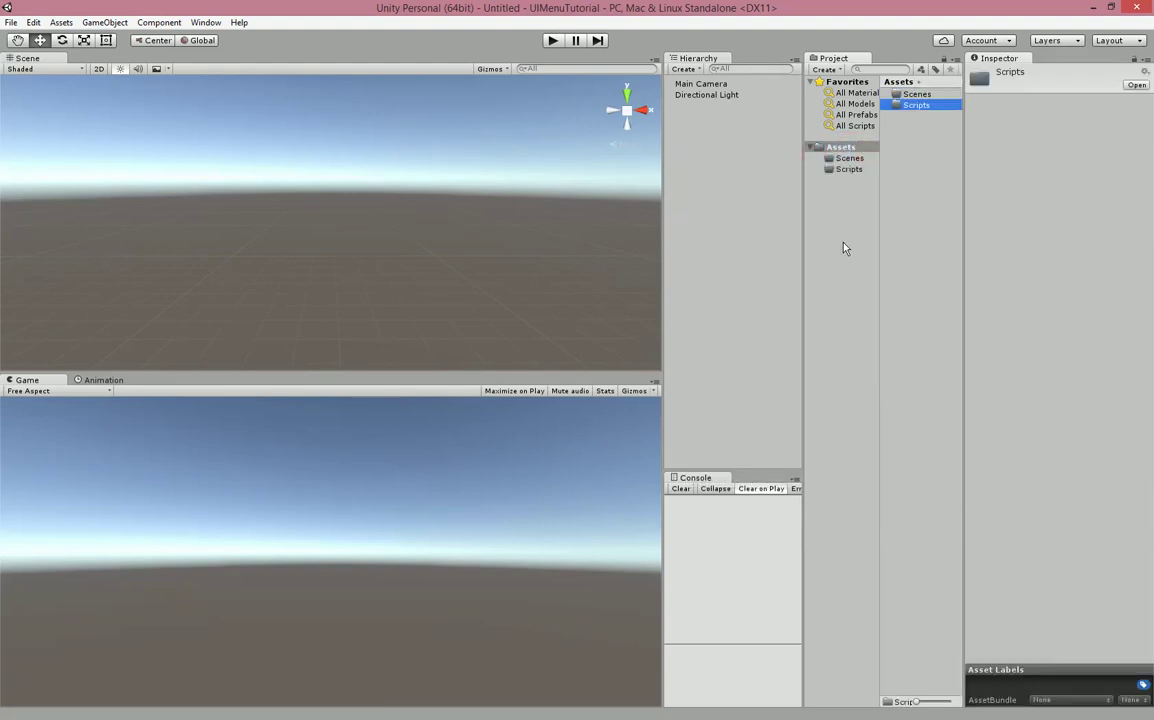
left_click(848, 158)
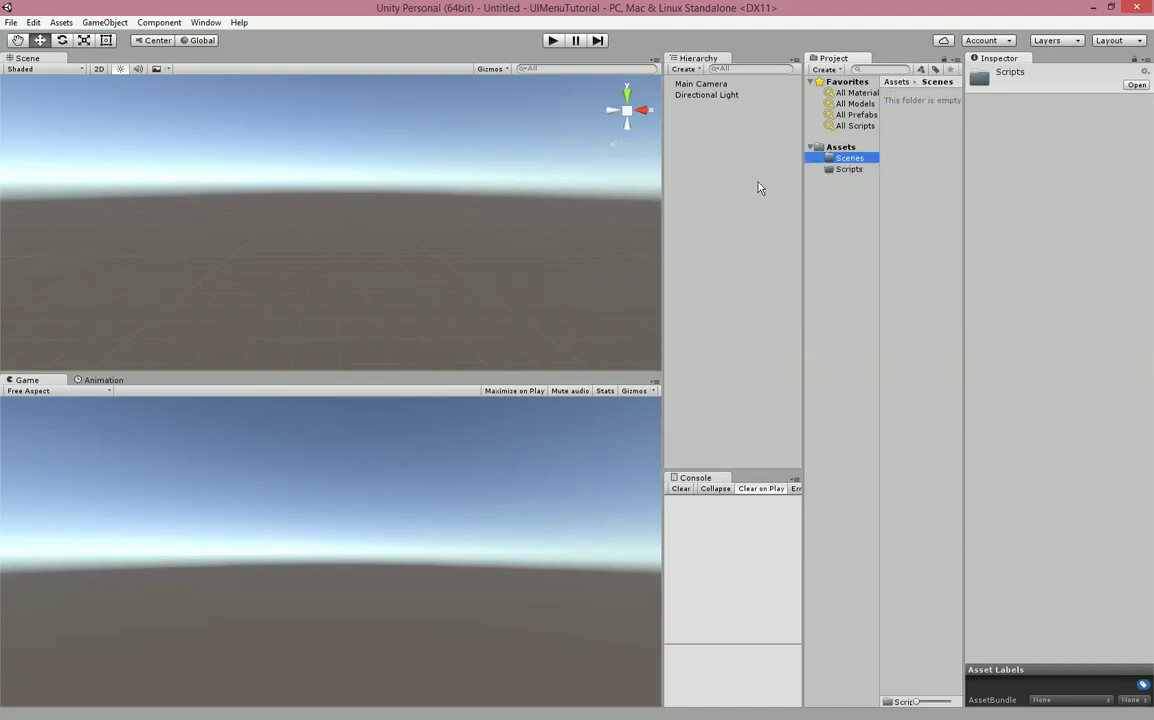
key("ctrl+s")
Save the current scene as Menu in the Scenes folder
double_click(477, 279)
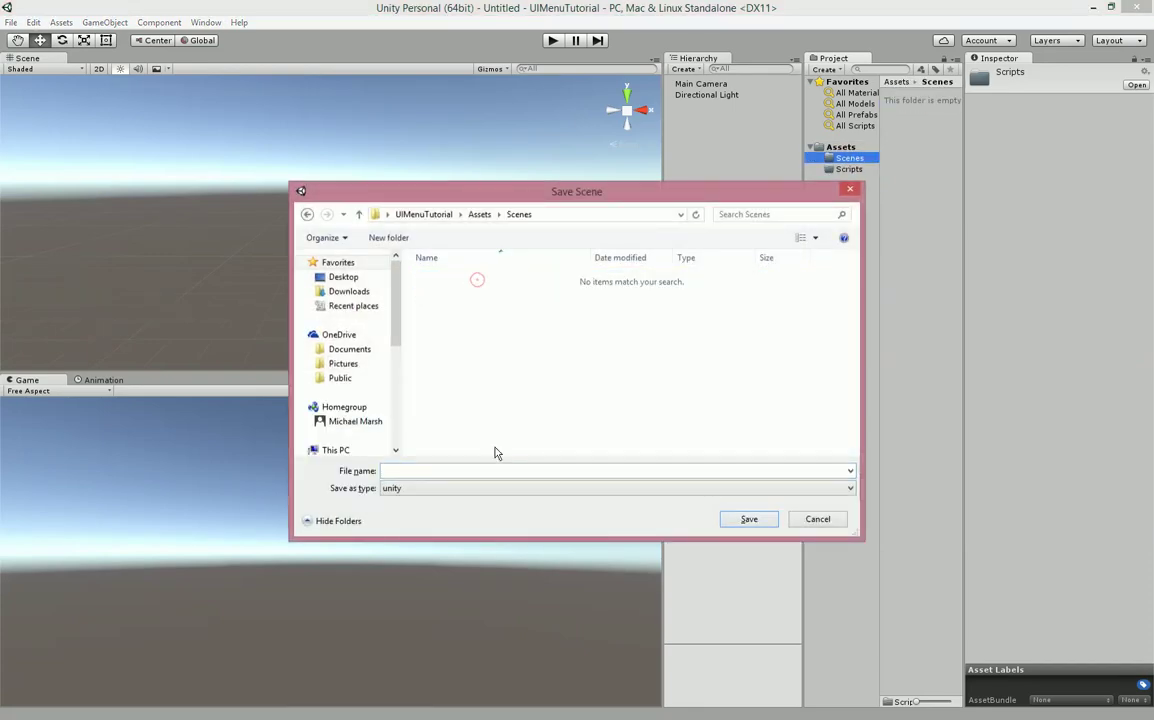
type("Me")
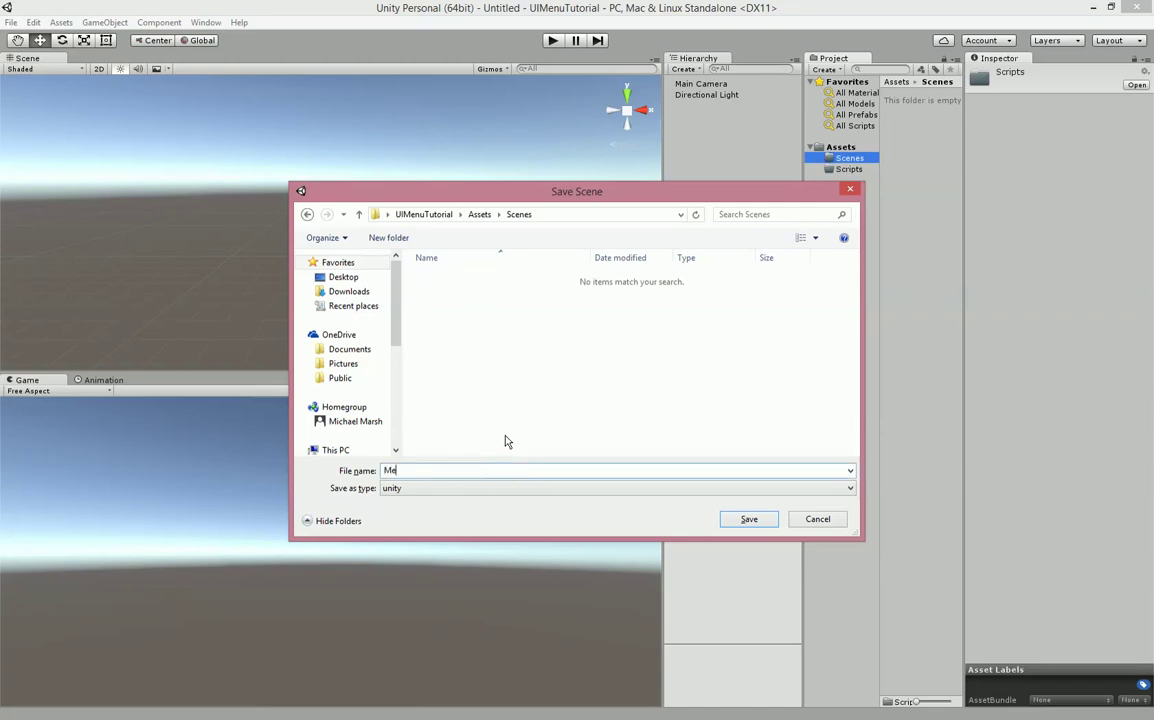
type("nu")
key("Return")
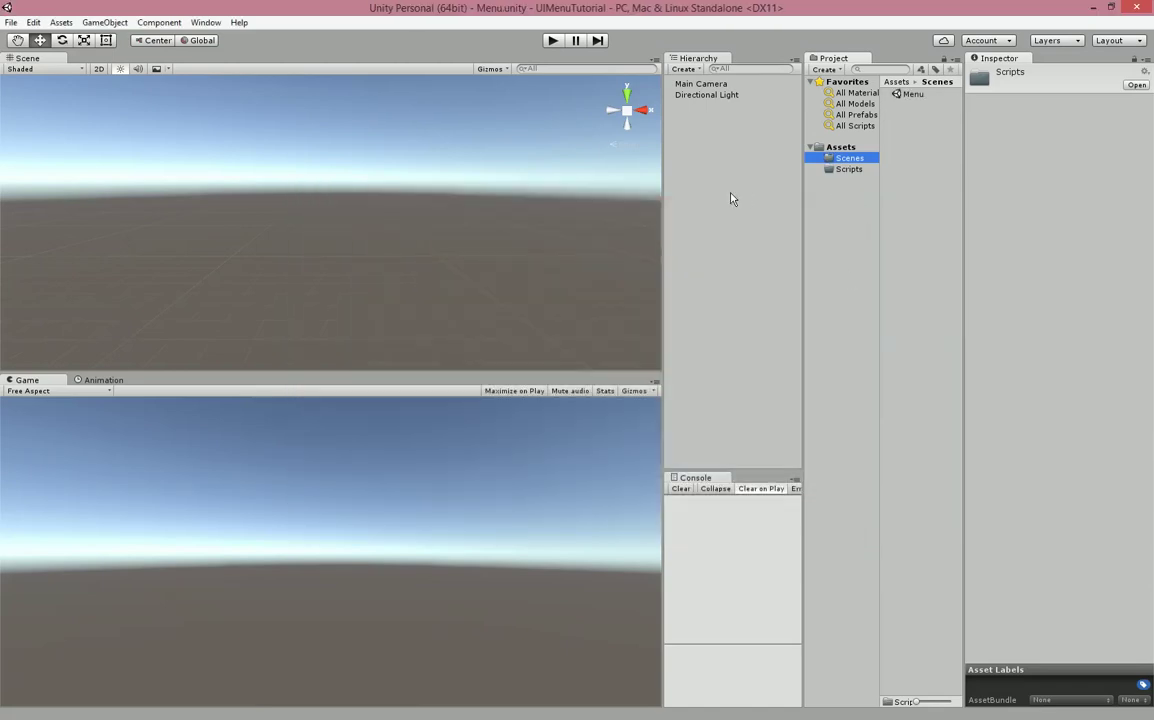
Start a new empty scene and save it as Game in the Scenes folder
left_click(10, 22)
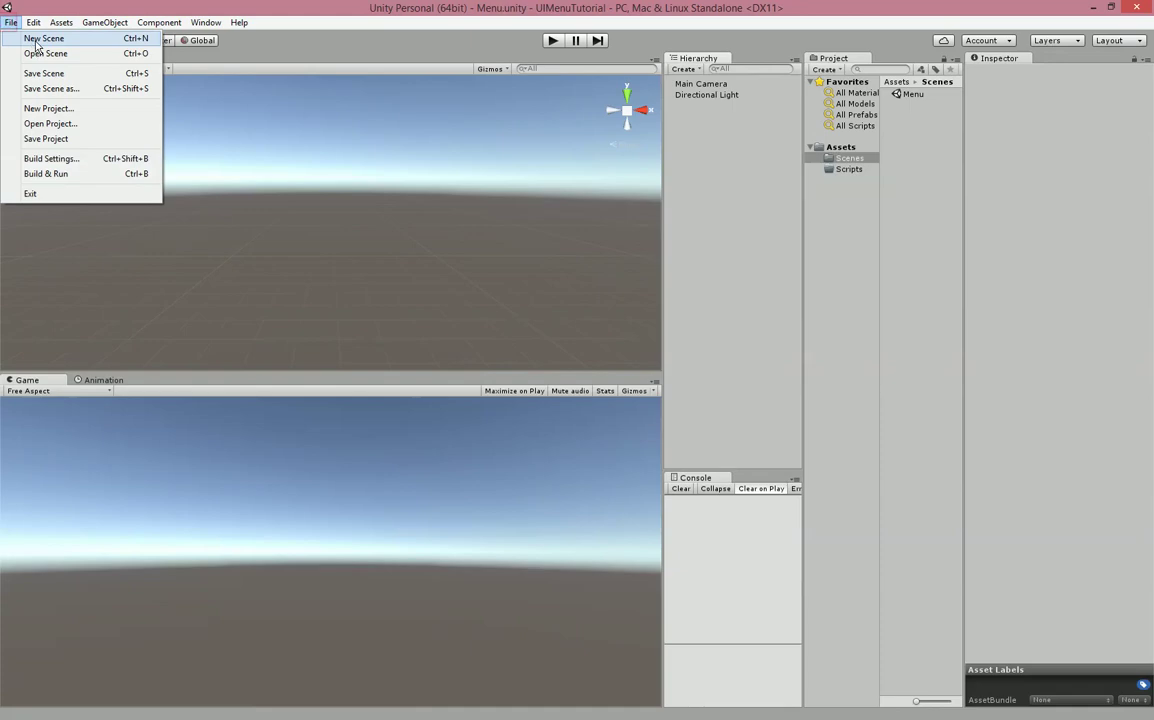
left_click(40, 38)
key("ctrl+s")
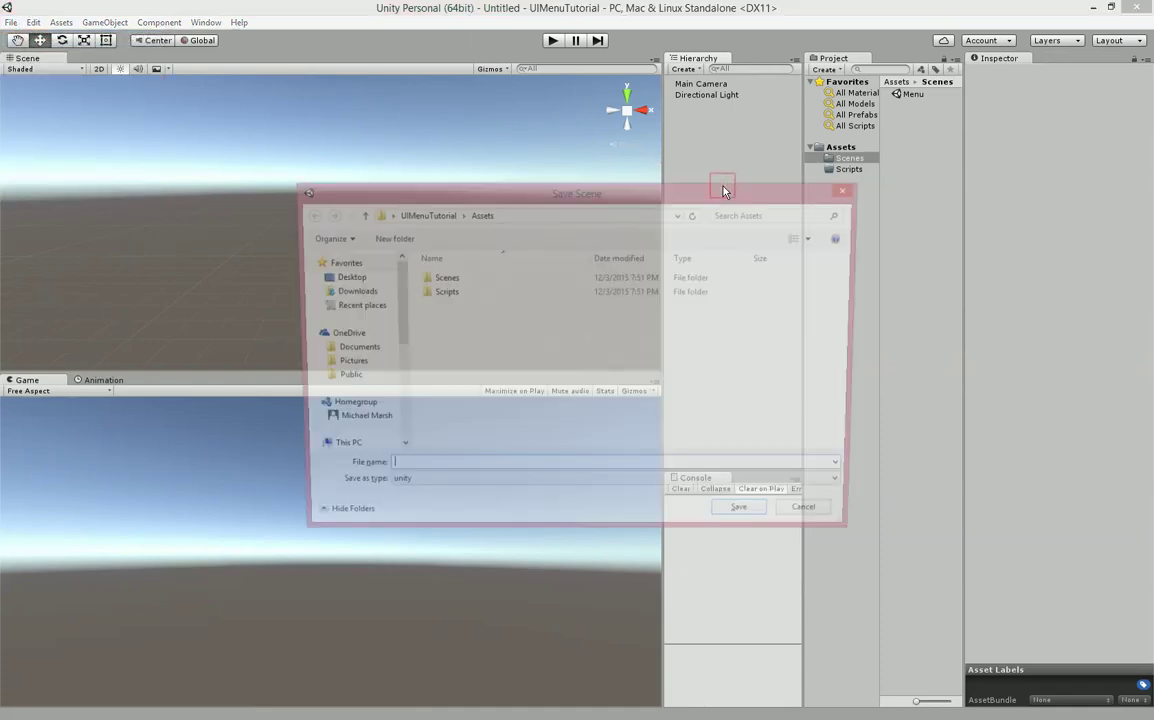
double_click(465, 277)
left_click(495, 470)
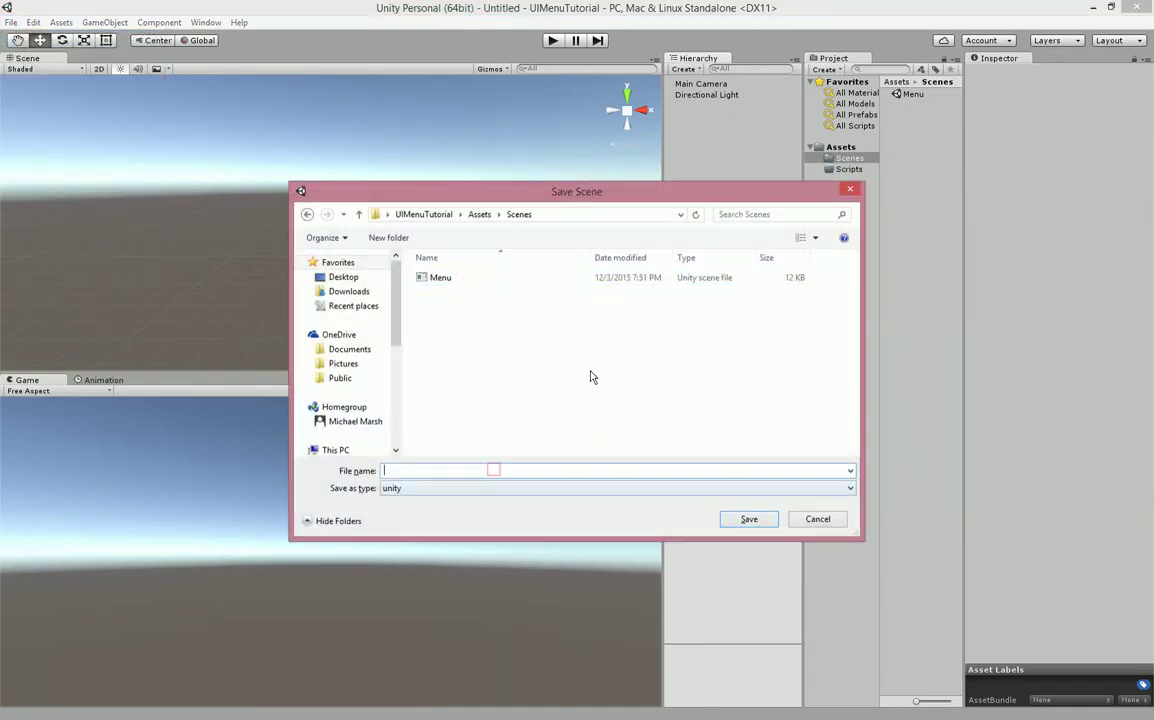
type("Game")
key("Return")
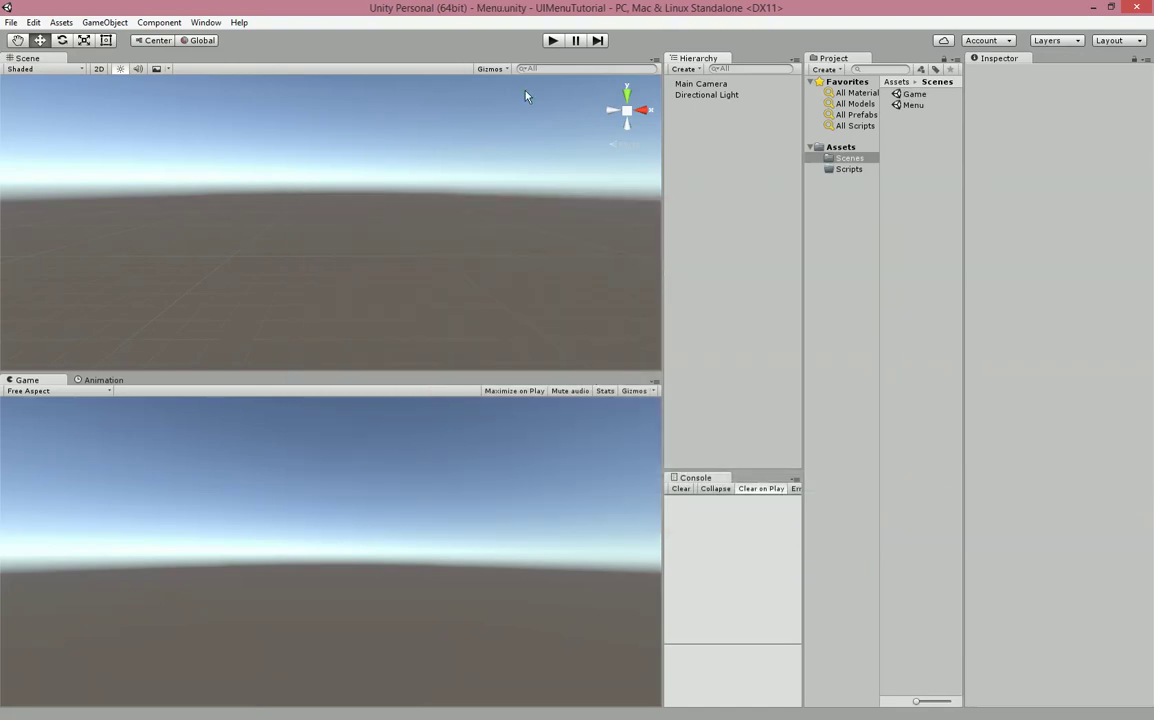
Add a UI Canvas to the scene and frame it in the Scene view
left_click(104, 22)
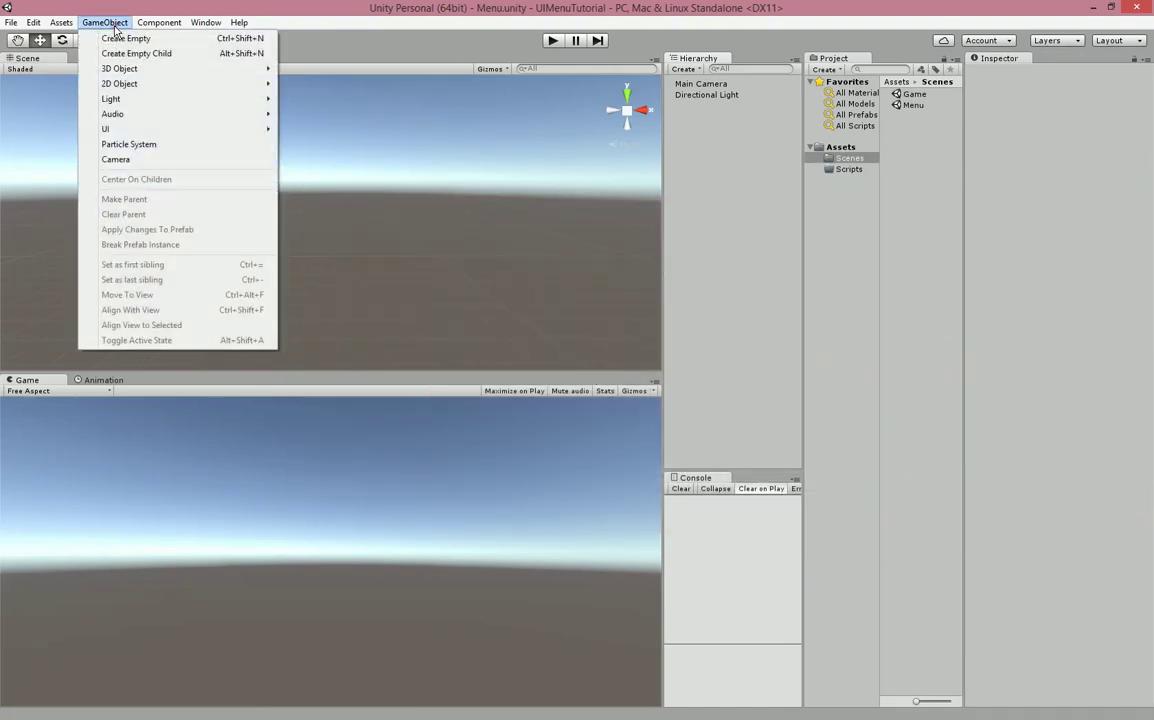
left_click(163, 129)
left_click(305, 275)
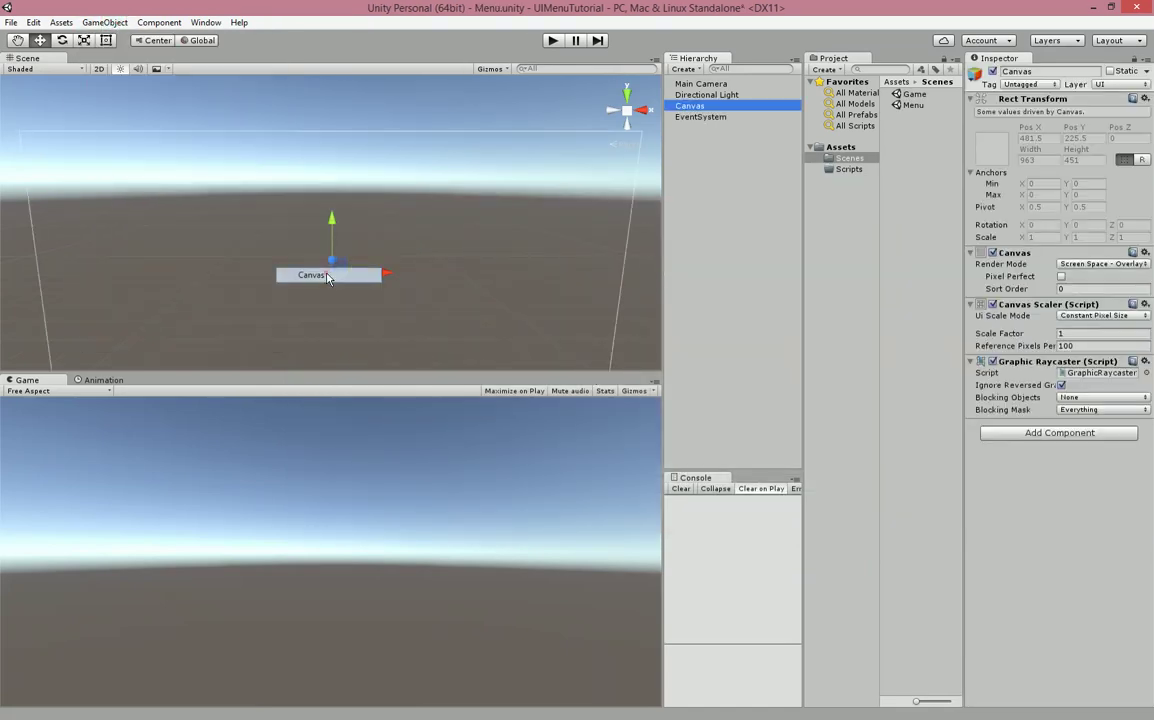
left_click_drag(727, 133, 728, 135)
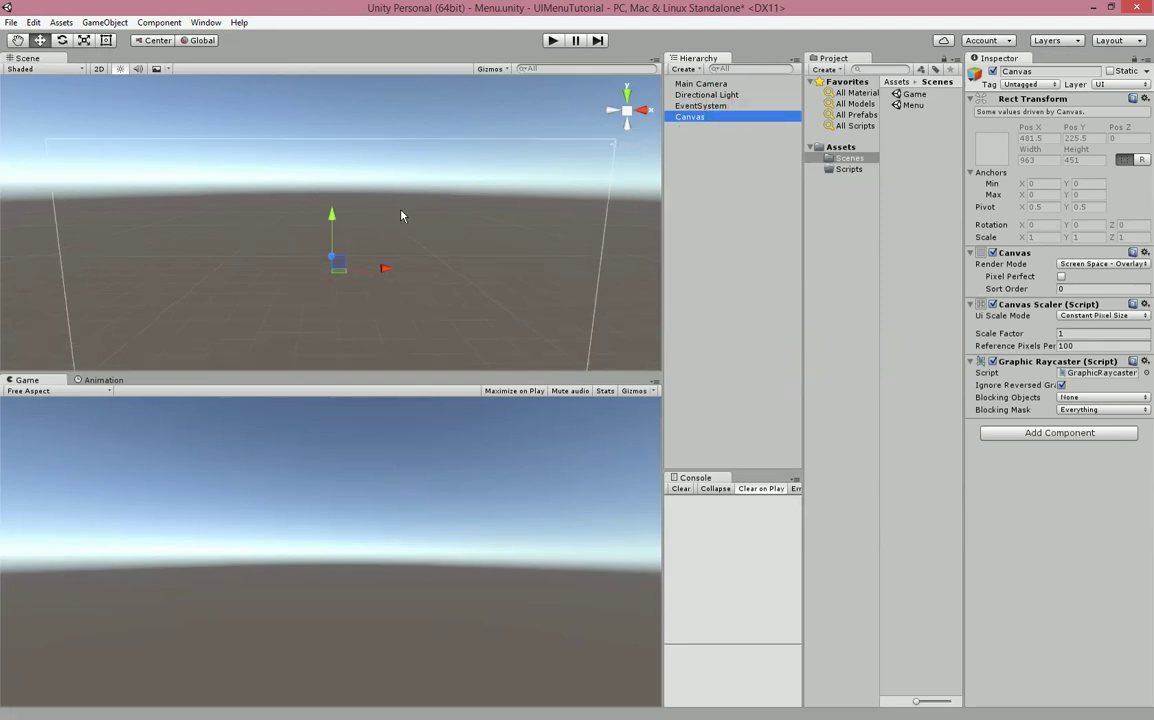
scroll(371, 224, "down", 2)
middle_click_drag(371, 224, 405, 226)
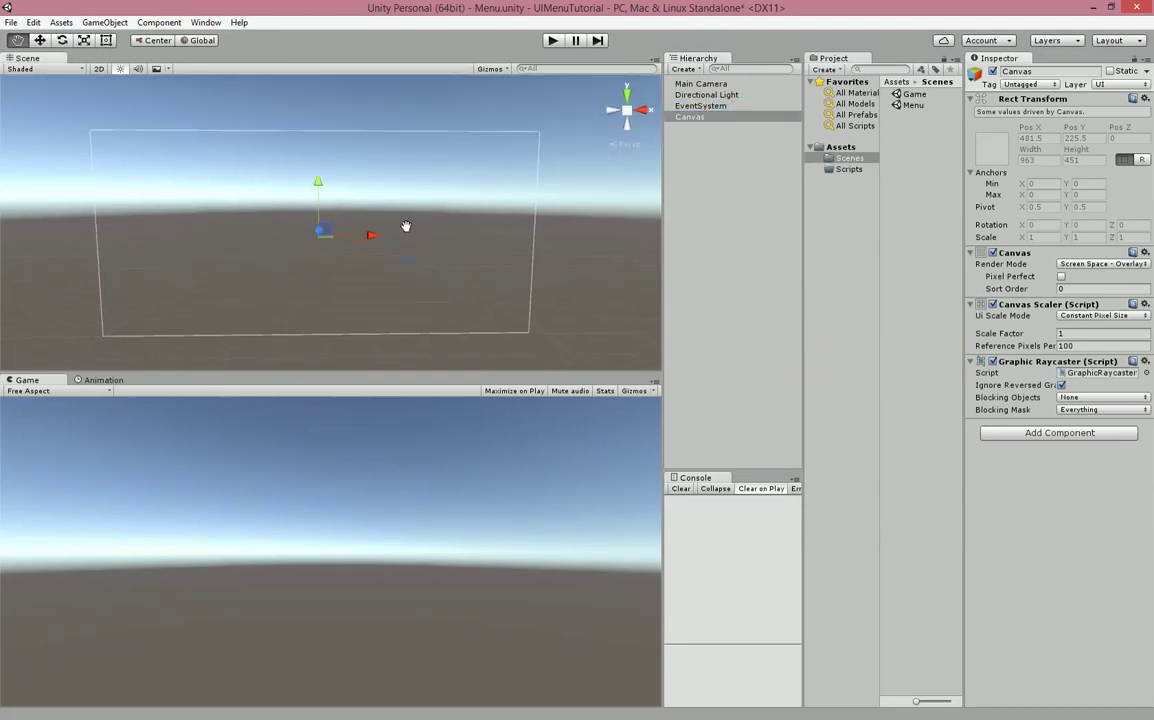
Rename the canvas MainCanvas and set it to Scale With Screen Size, Match 0.5
left_click(1049, 73)
type("MainCanvas")
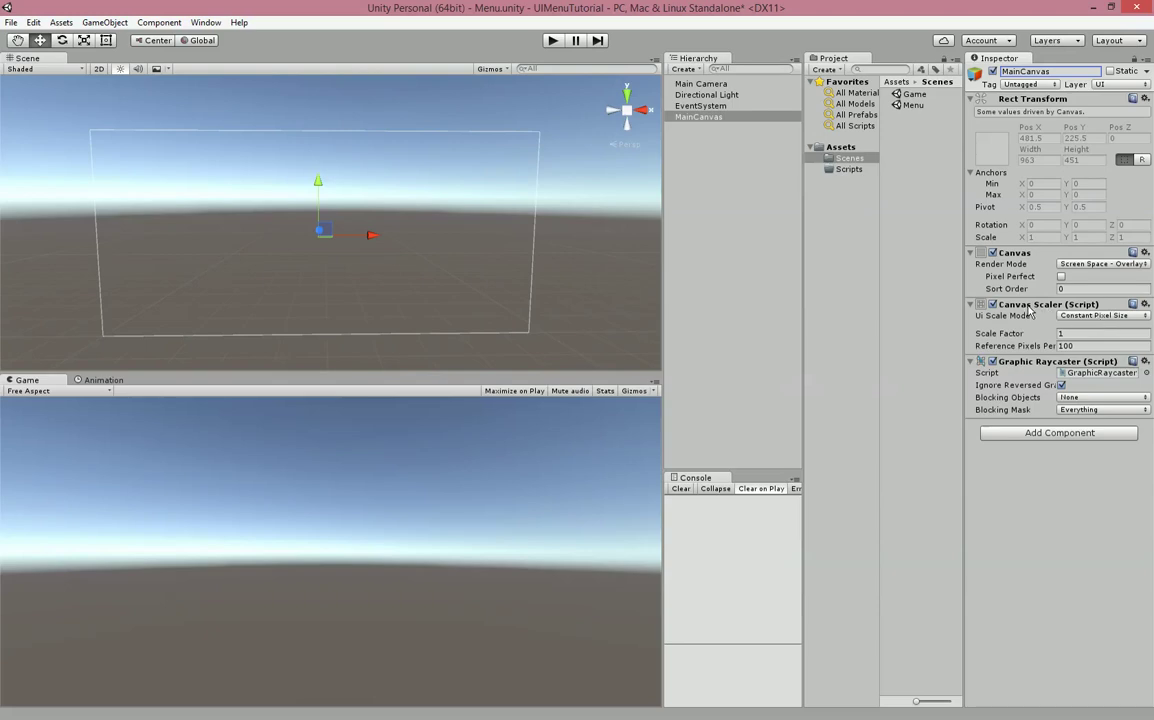
left_click(1095, 315)
left_click(1068, 343)
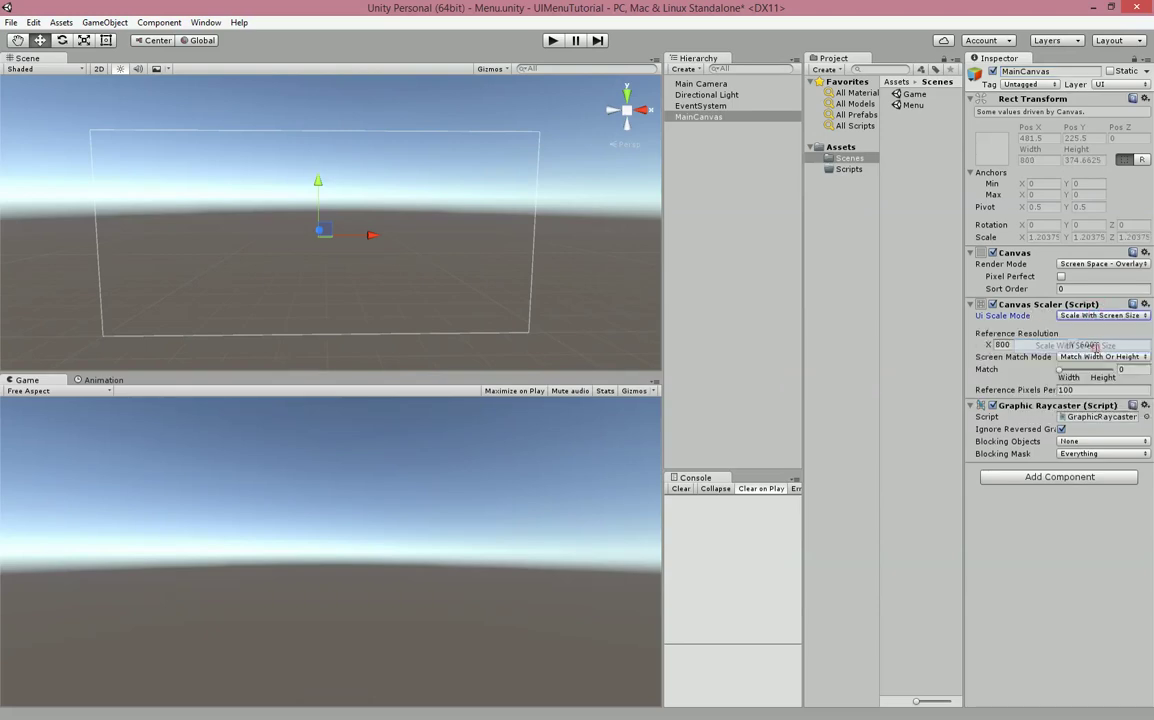
left_click(1128, 369)
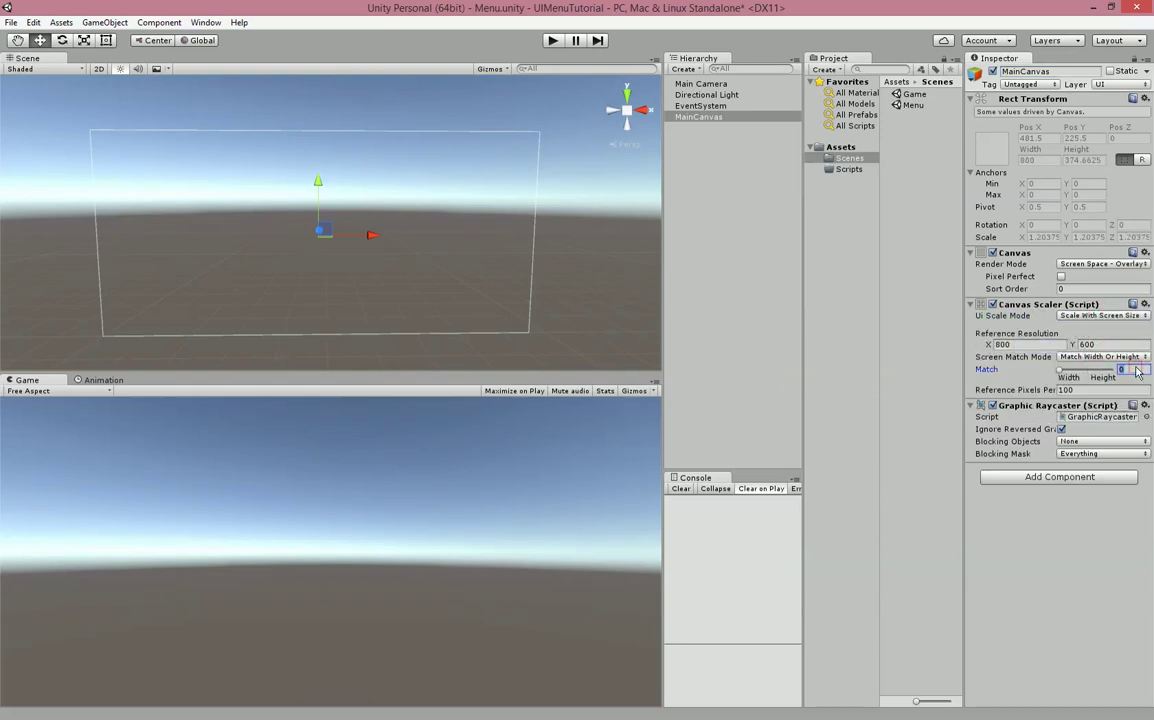
type("0.5")
left_click_drag(667, 300, 720, 347)
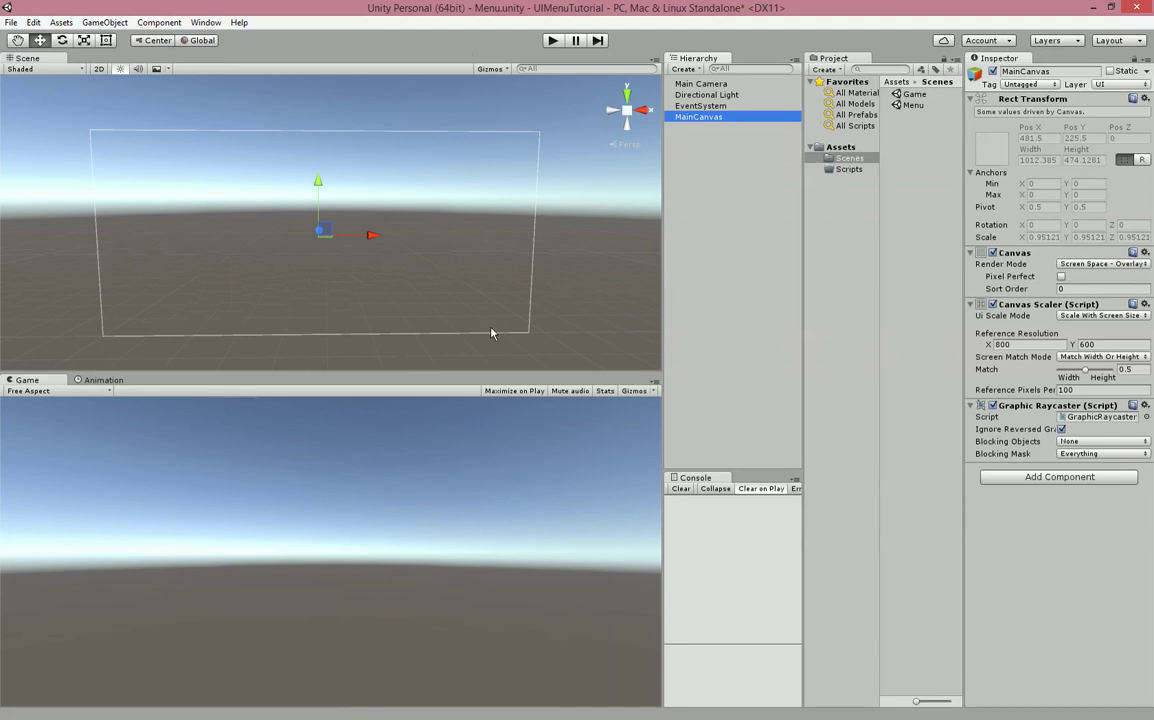
Add a Text element named Title under MainCanvas reading 'Main Menu'
right_click(702, 118)
mouse_move(760, 308)
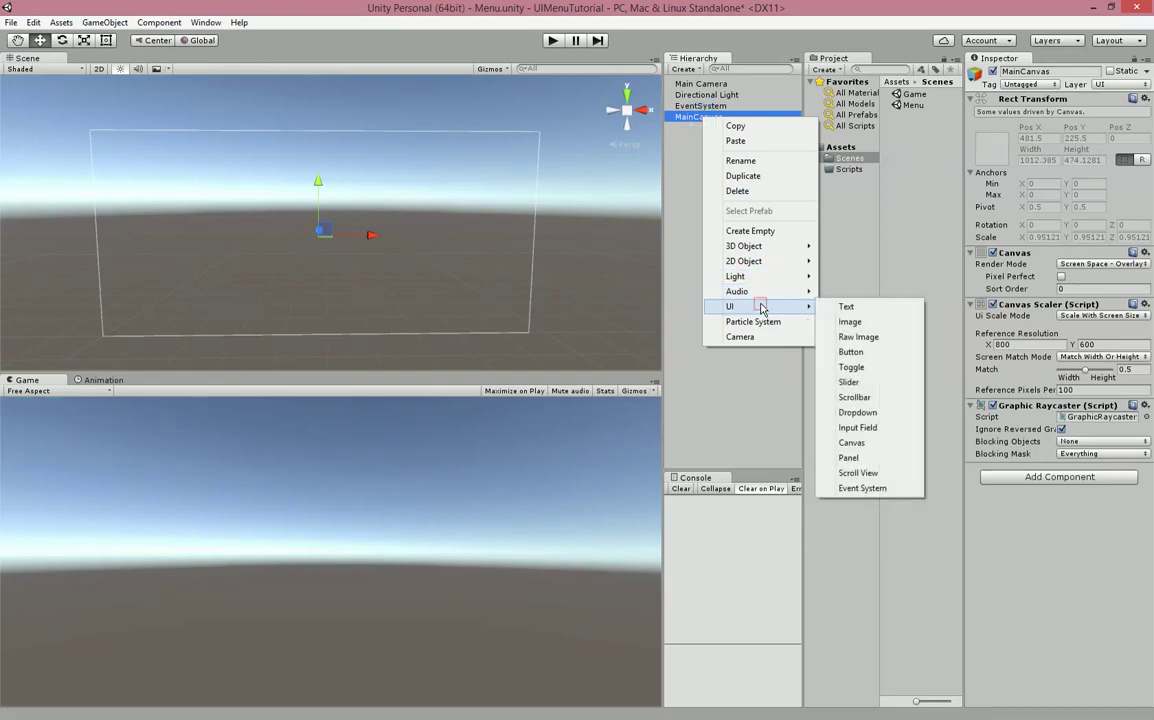
left_click(847, 307)
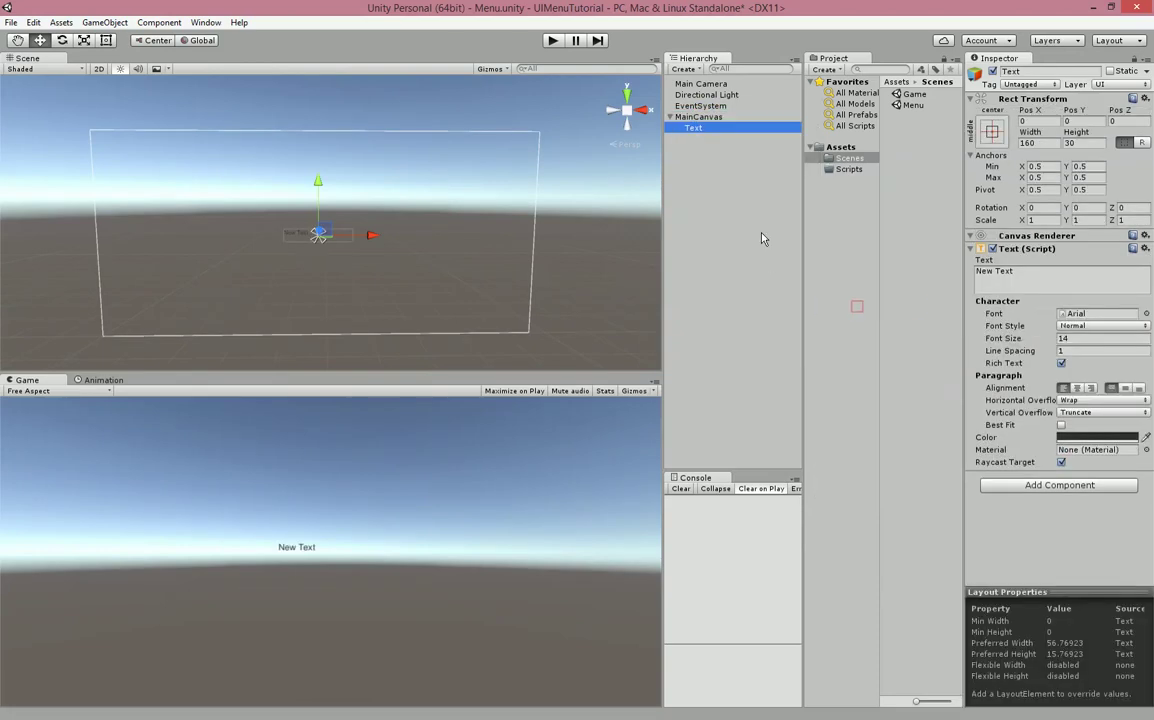
left_click(1058, 74)
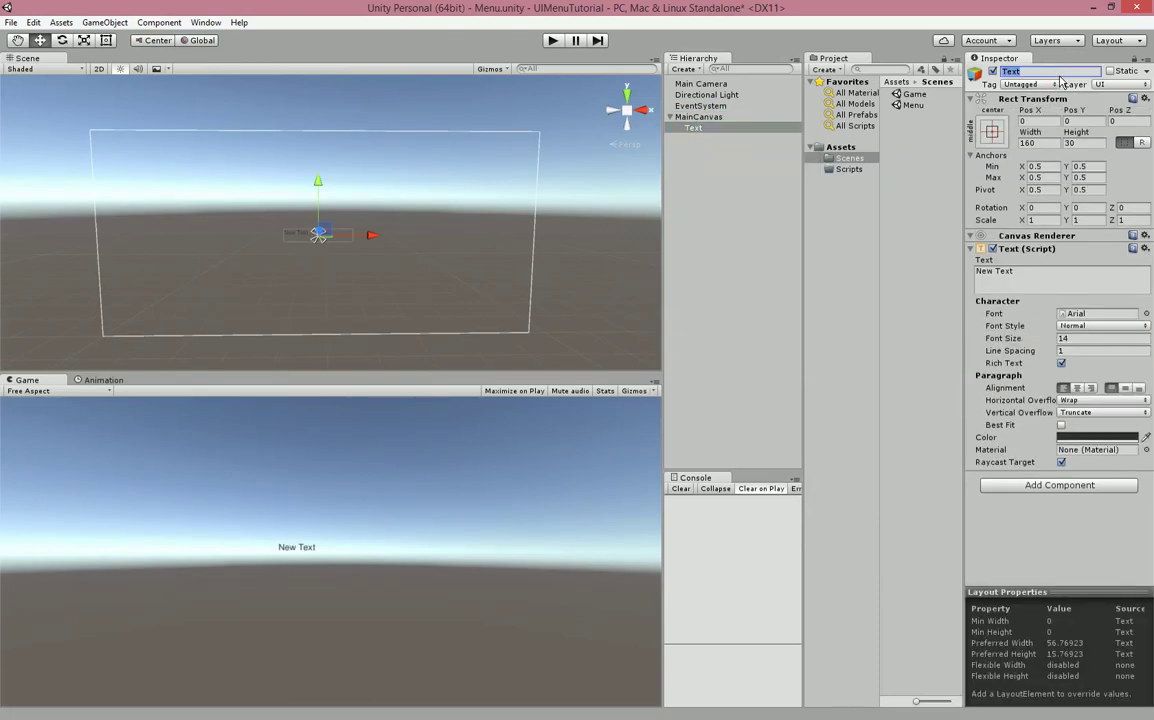
type("Title")
left_click(1034, 277)
type("Main")
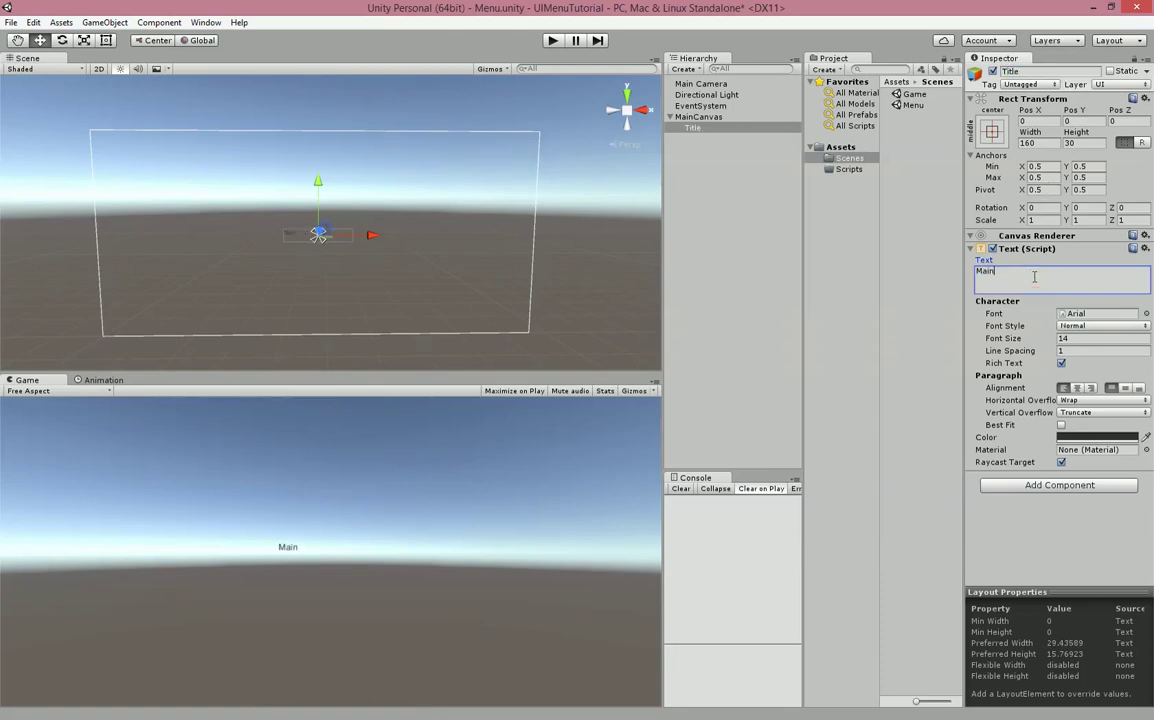
type(" Menu")
Make the title bold with Best Fit, both overflows set to Overflow, and Max Size 50
left_click(1086, 328)
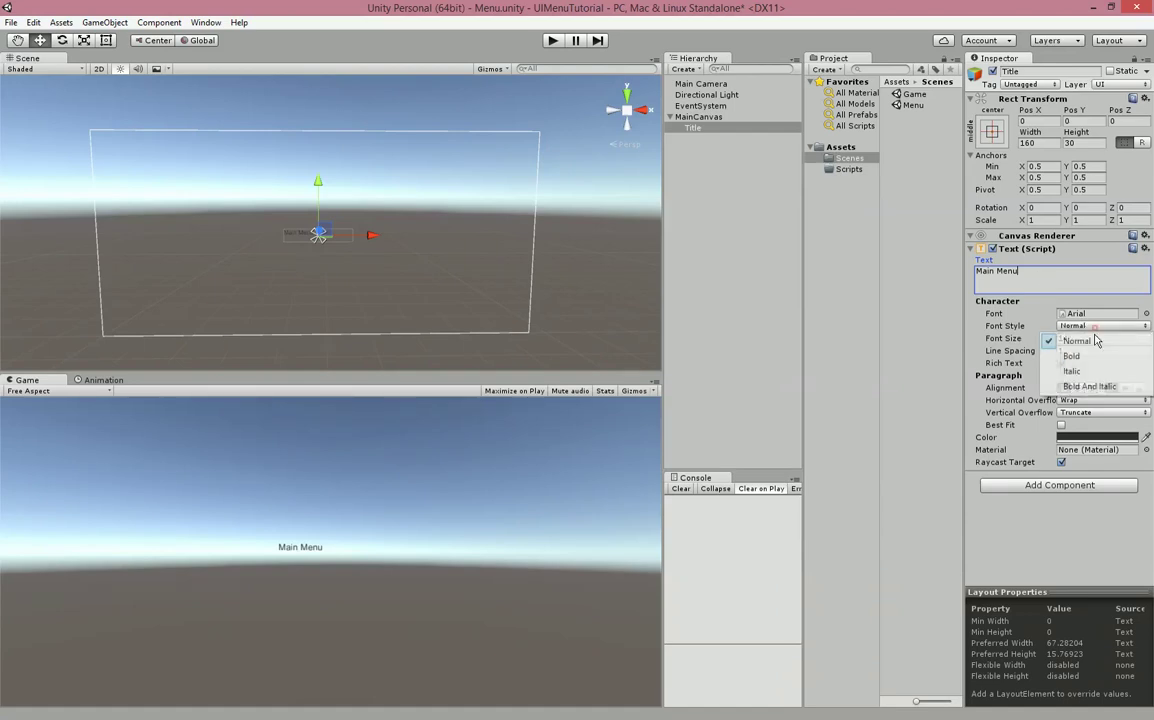
left_click(1093, 358)
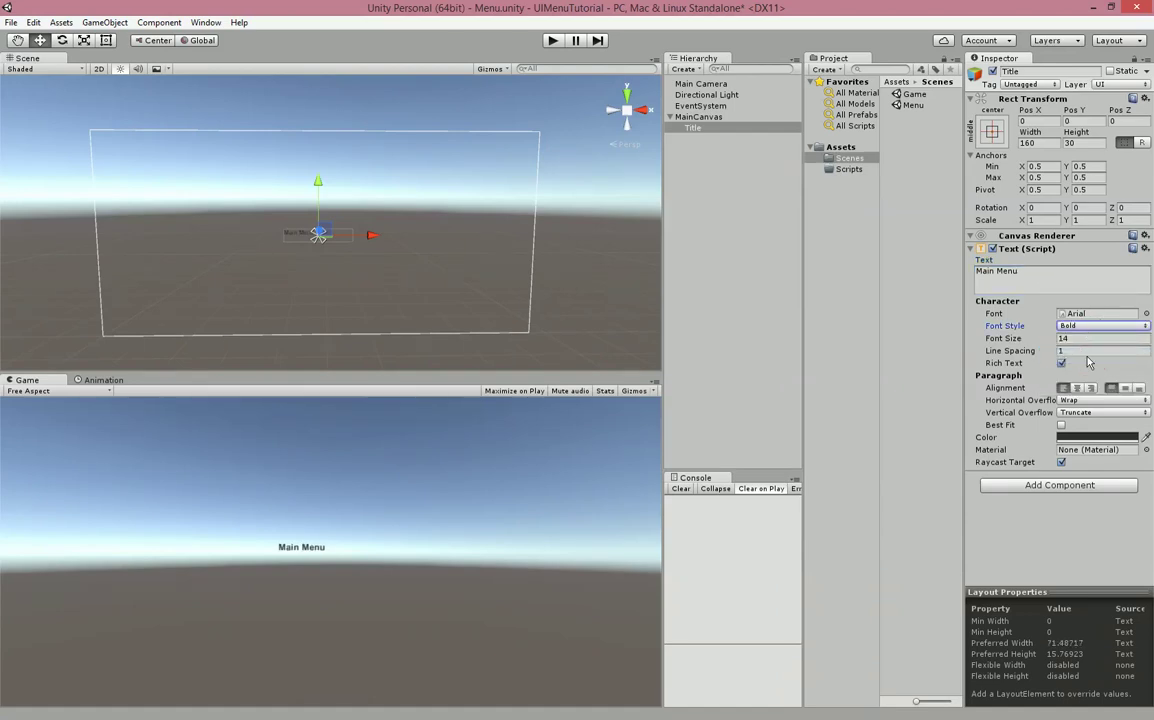
left_click(1062, 425)
left_click(1100, 400)
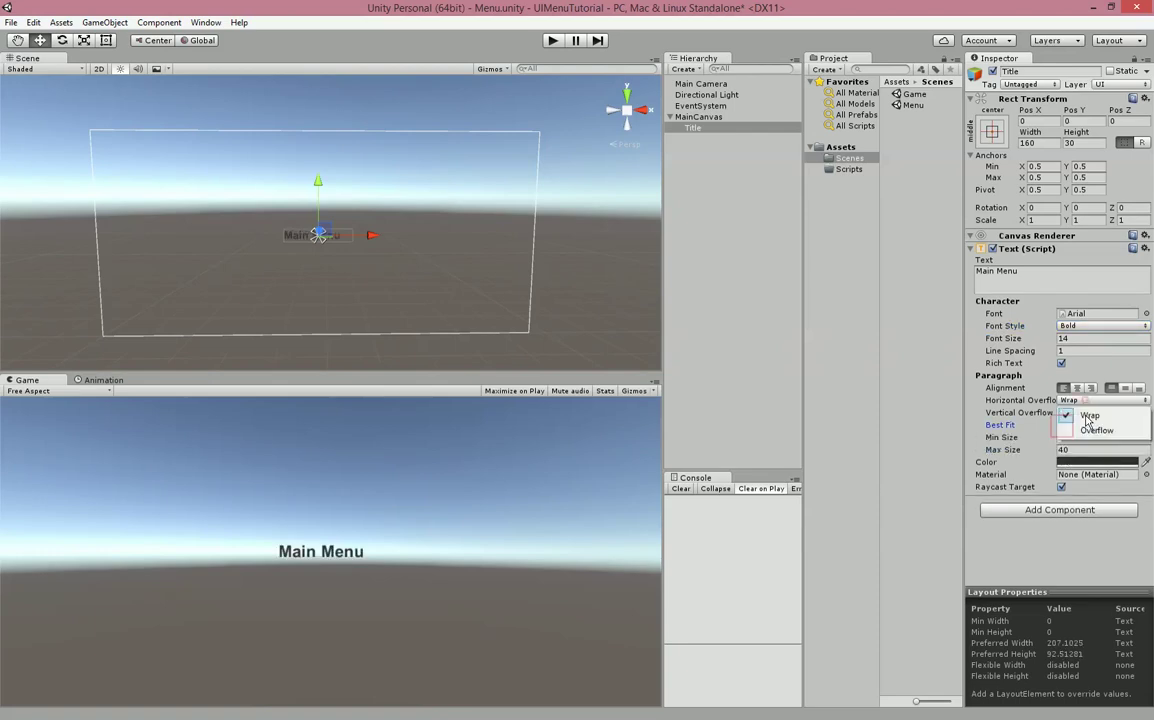
left_click(1092, 430)
left_click(1100, 400)
left_click(1092, 432)
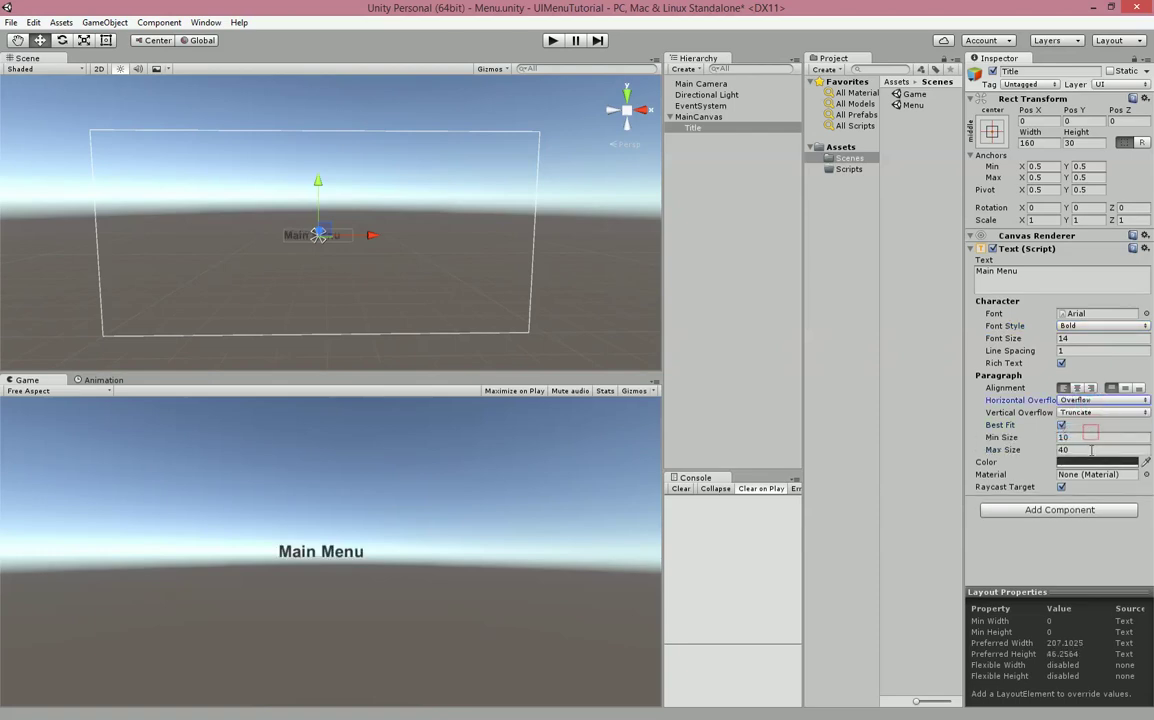
left_click(1095, 413)
left_click(1092, 442)
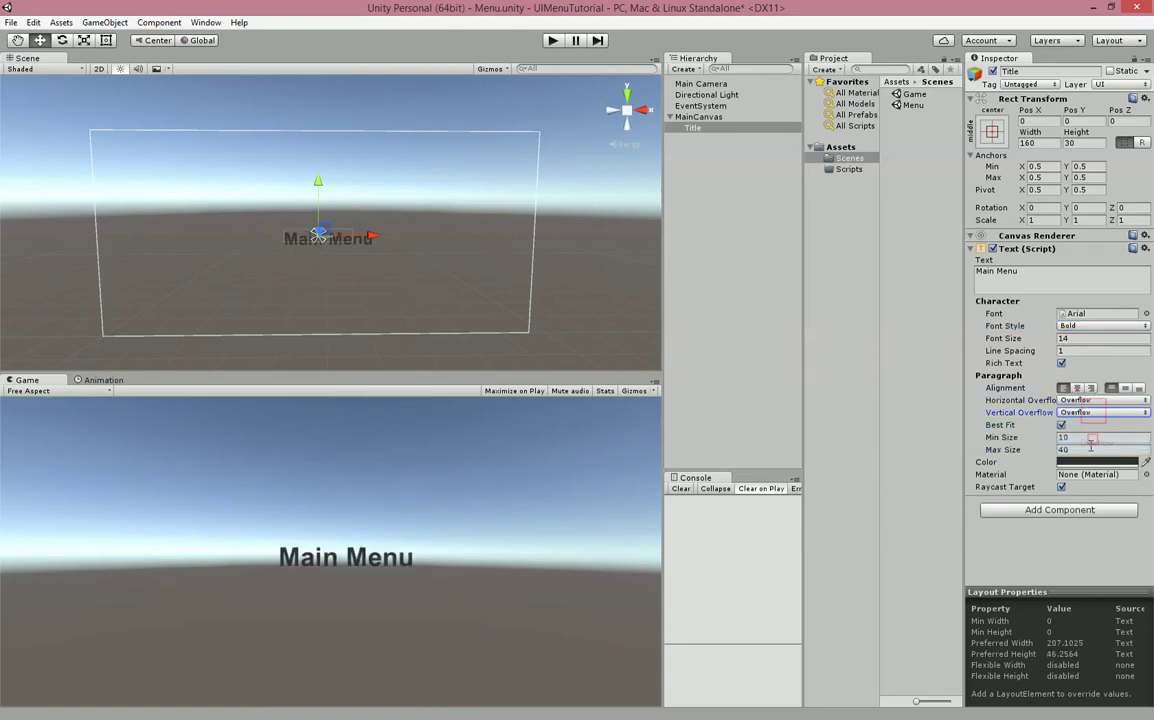
left_click(1090, 450)
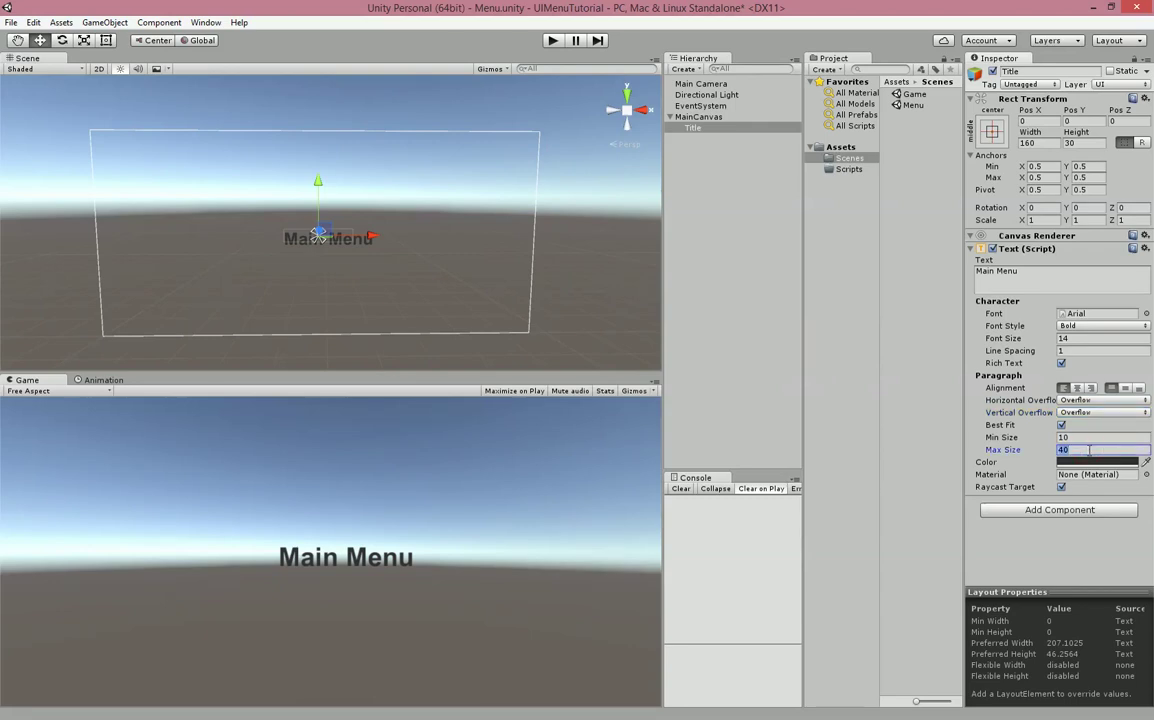
type("50")
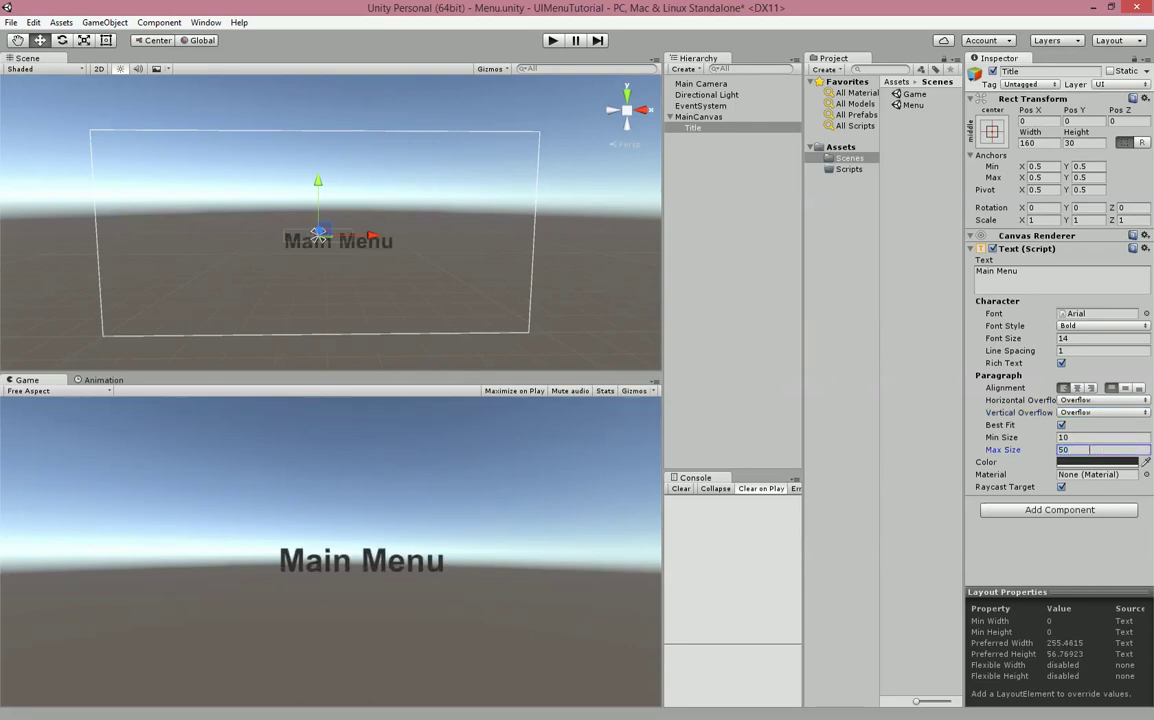
Anchor the title to the top centre preset and centre its text alignment
left_click(992, 136)
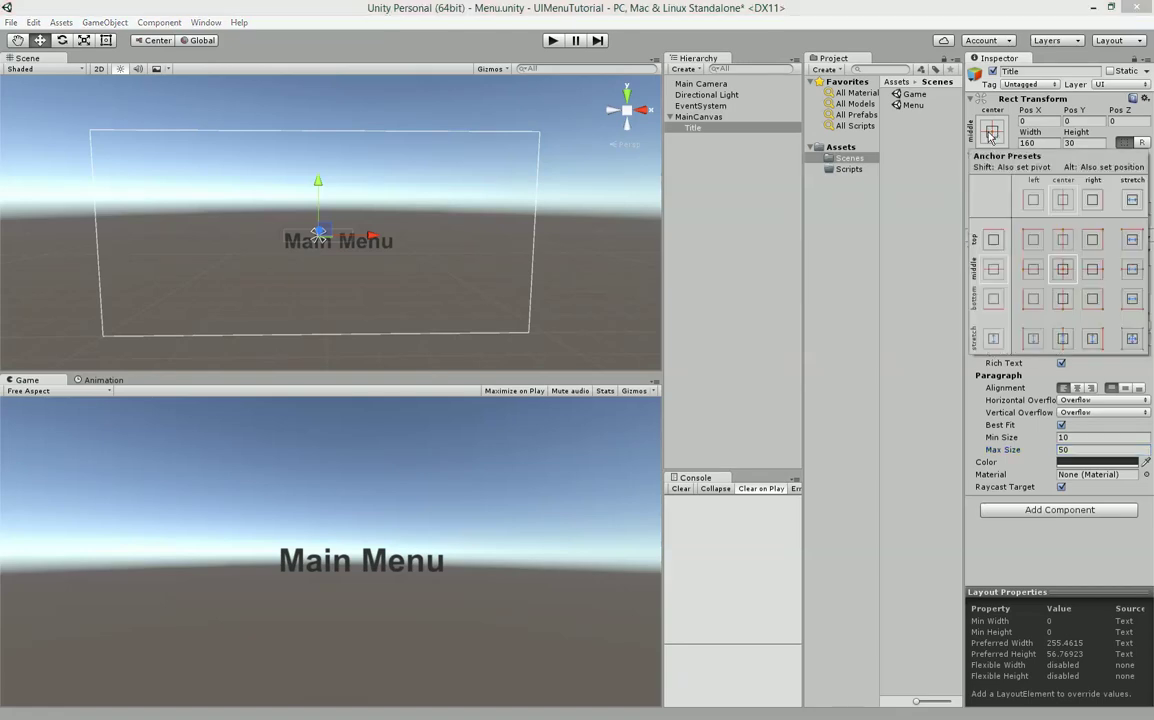
left_click(1063, 240, "alt")
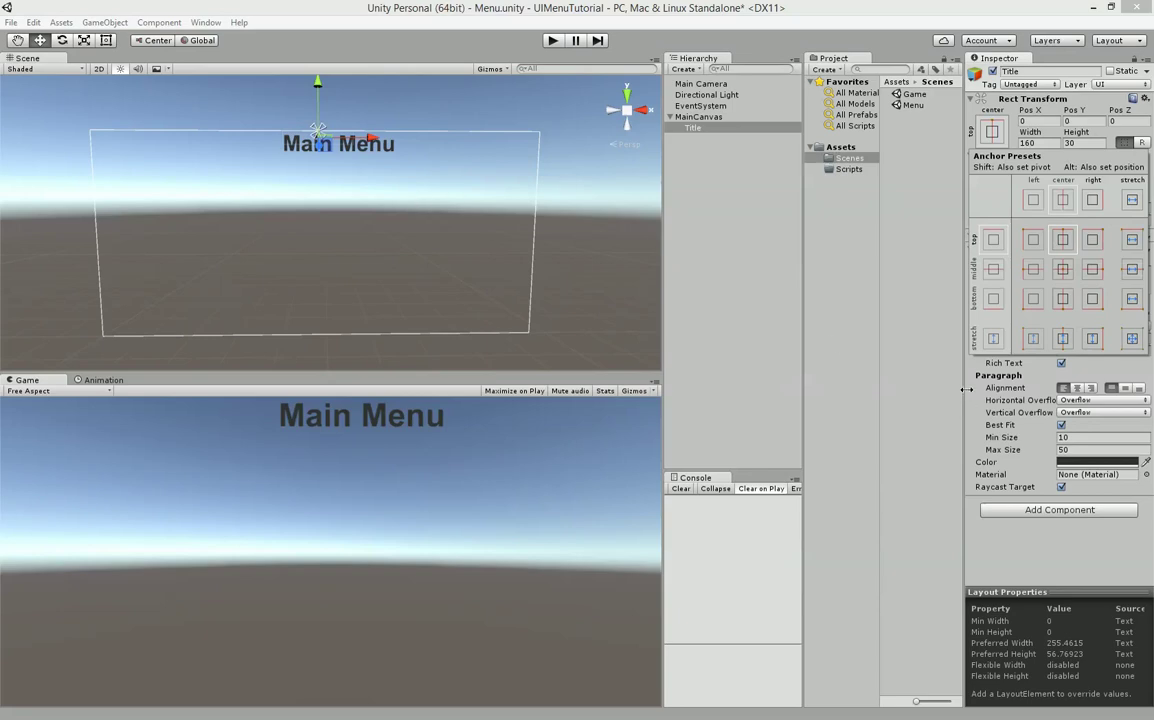
left_click(889, 148)
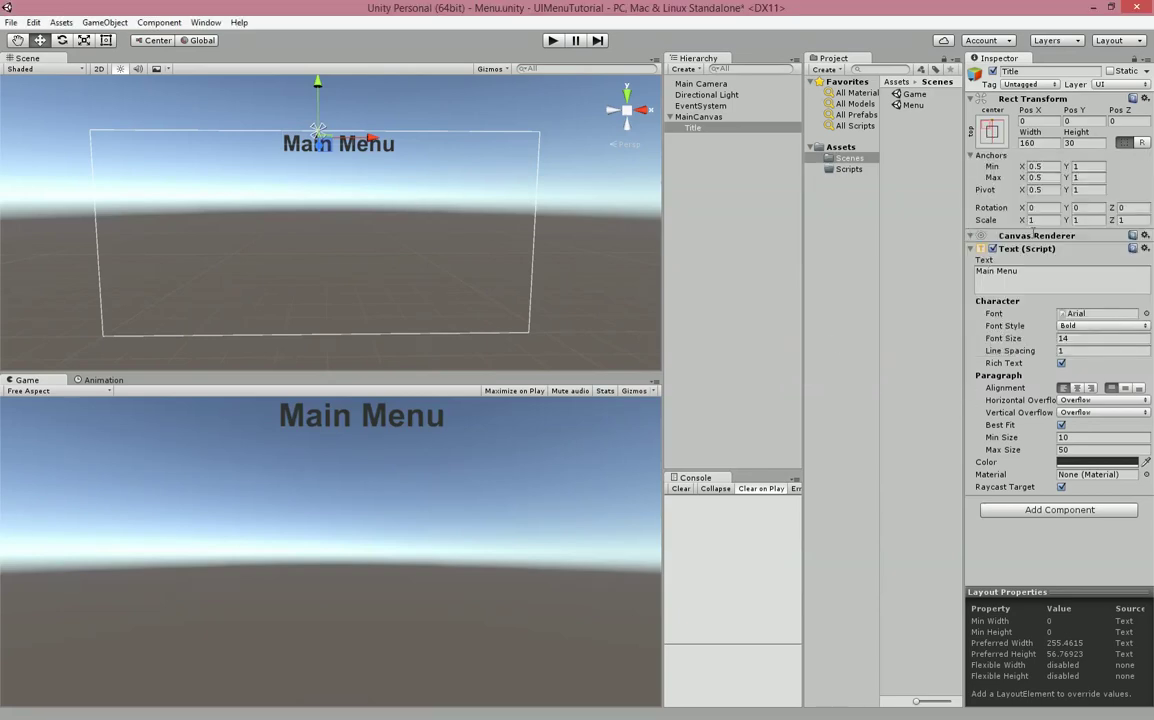
left_click(1078, 388)
Fit the title's anchors around it, spanning 0.371–0.629 horizontally and 0.89–0.99 vertically
key("f")
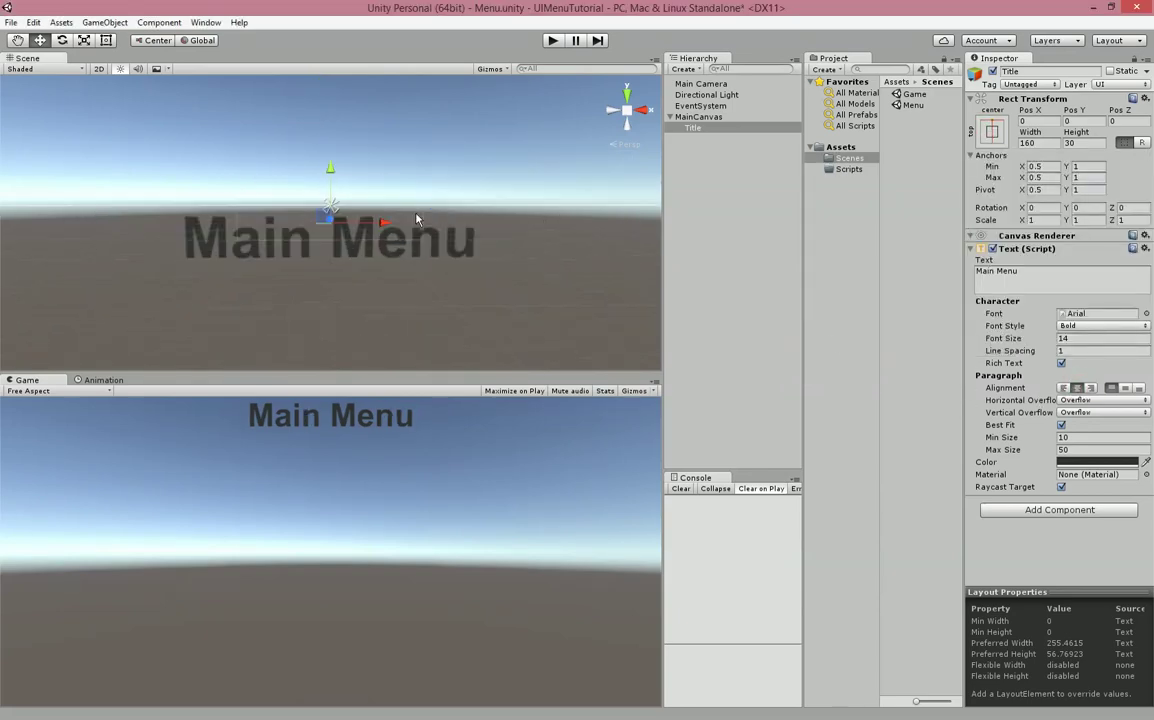
left_click_drag(419, 222, 419, 188, "alt")
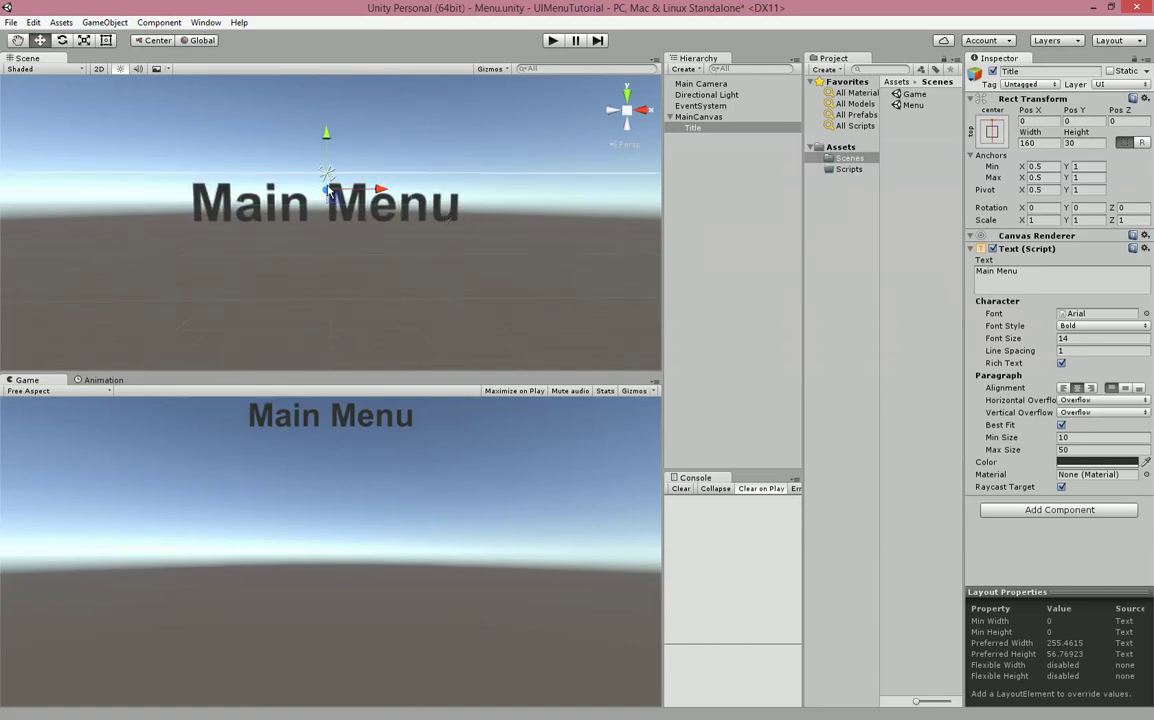
left_click_drag(330, 177, 466, 232)
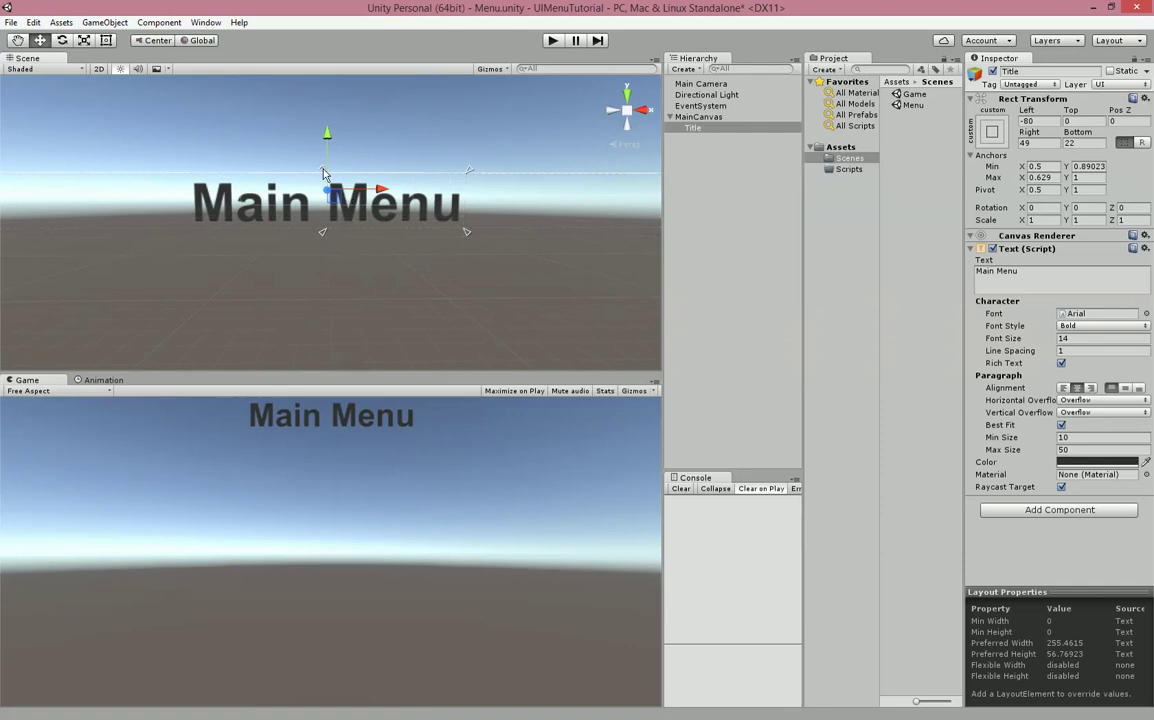
left_click_drag(322, 172, 183, 178)
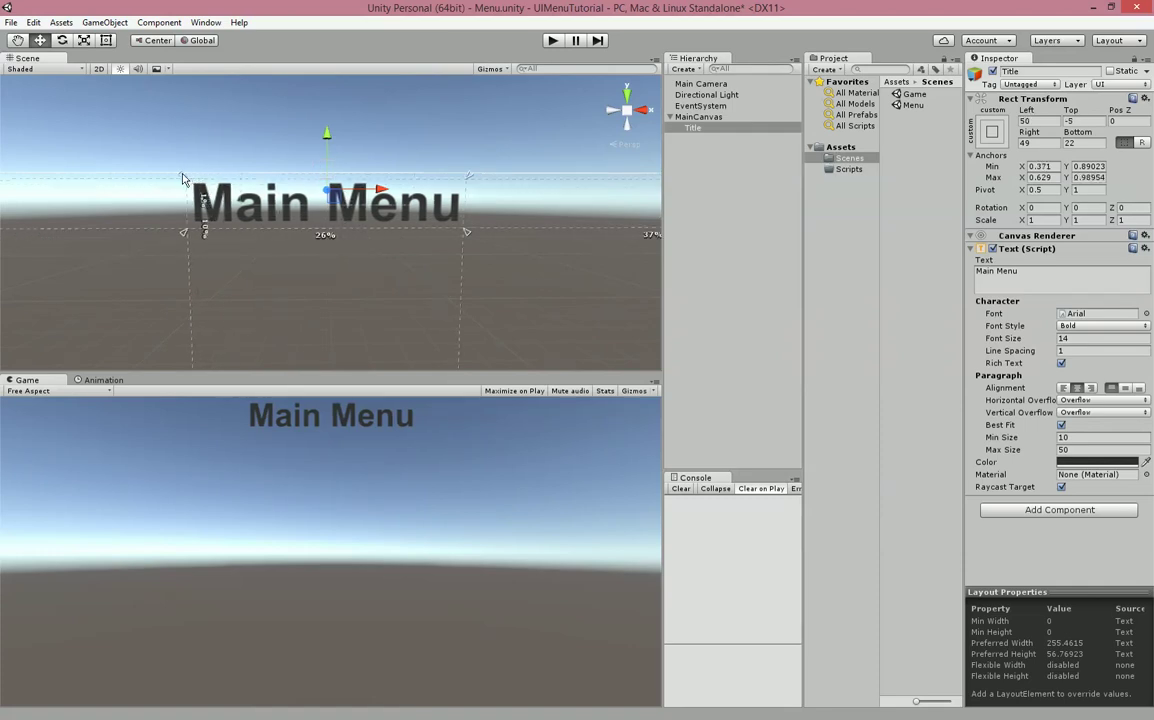
left_click(716, 245)
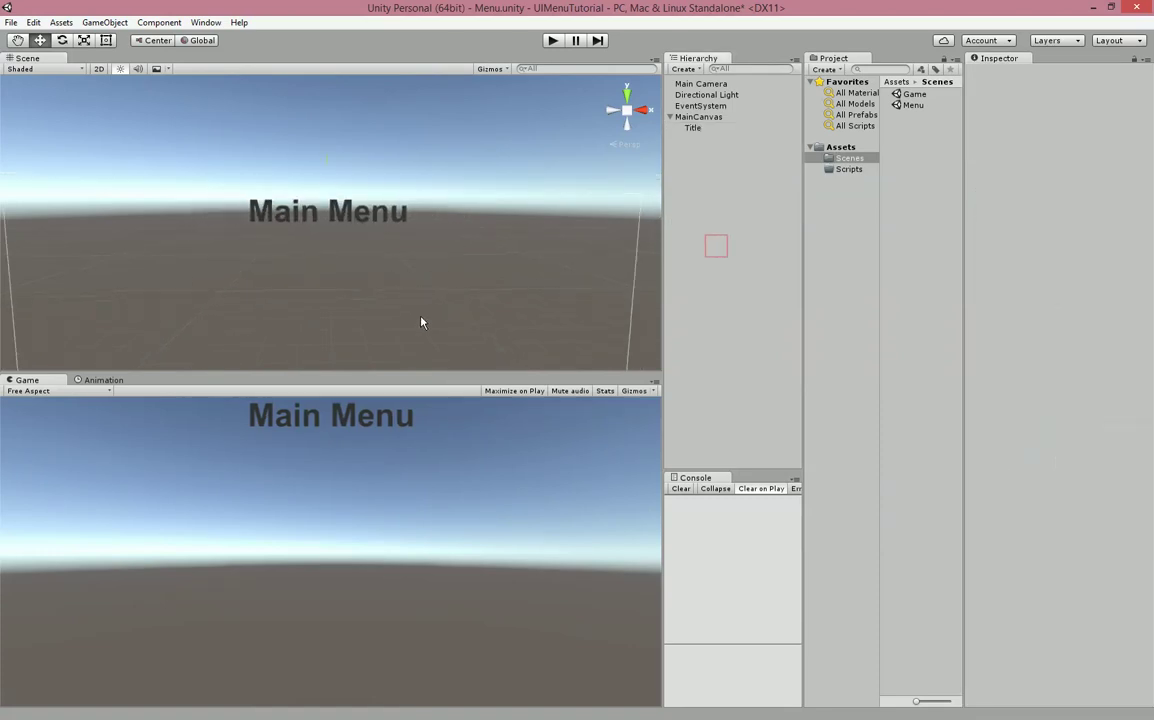
middle_click_drag(421, 322, 407, 250)
left_click(706, 128)
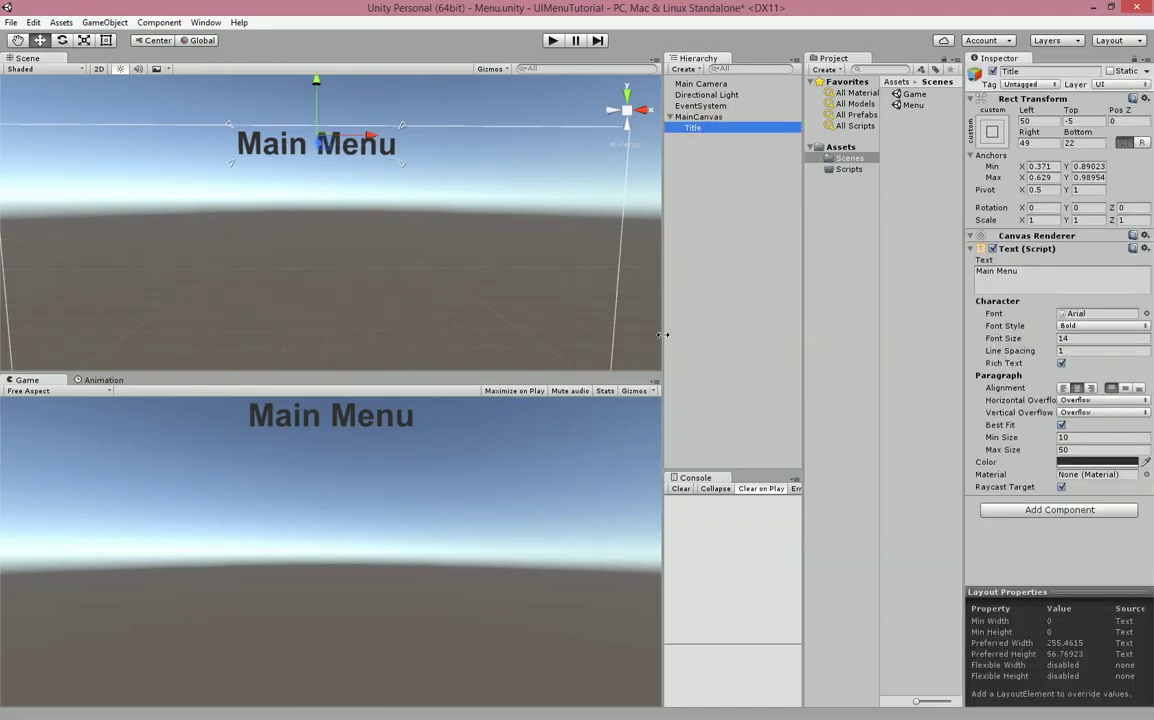
mouse_move(663, 335)
left_mouse_down()
mouse_move(425, 338)
mouse_move(412, 360)
mouse_move(242, 355)
mouse_move(664, 350)
left_mouse_up()
left_click(713, 250)
scroll(399, 296, "down", 2)
middle_click_drag(389, 303, 384, 278)
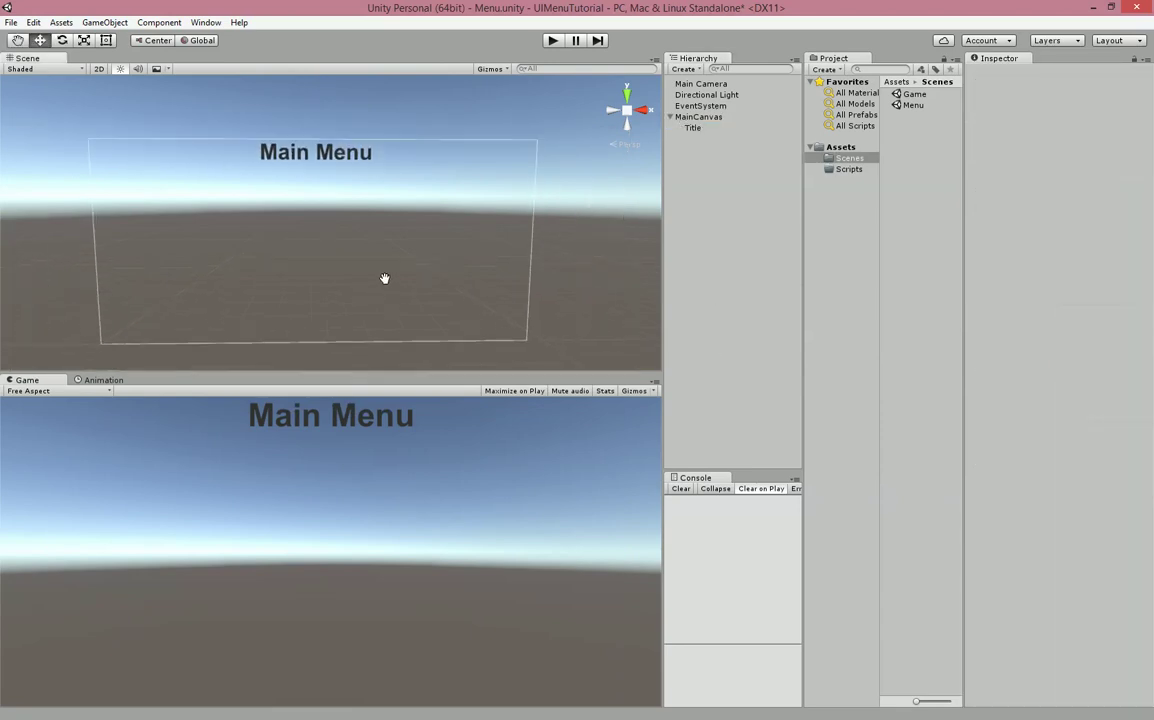
Add a UI Button under MainCanvas and move it just below the title
right_click(699, 117)
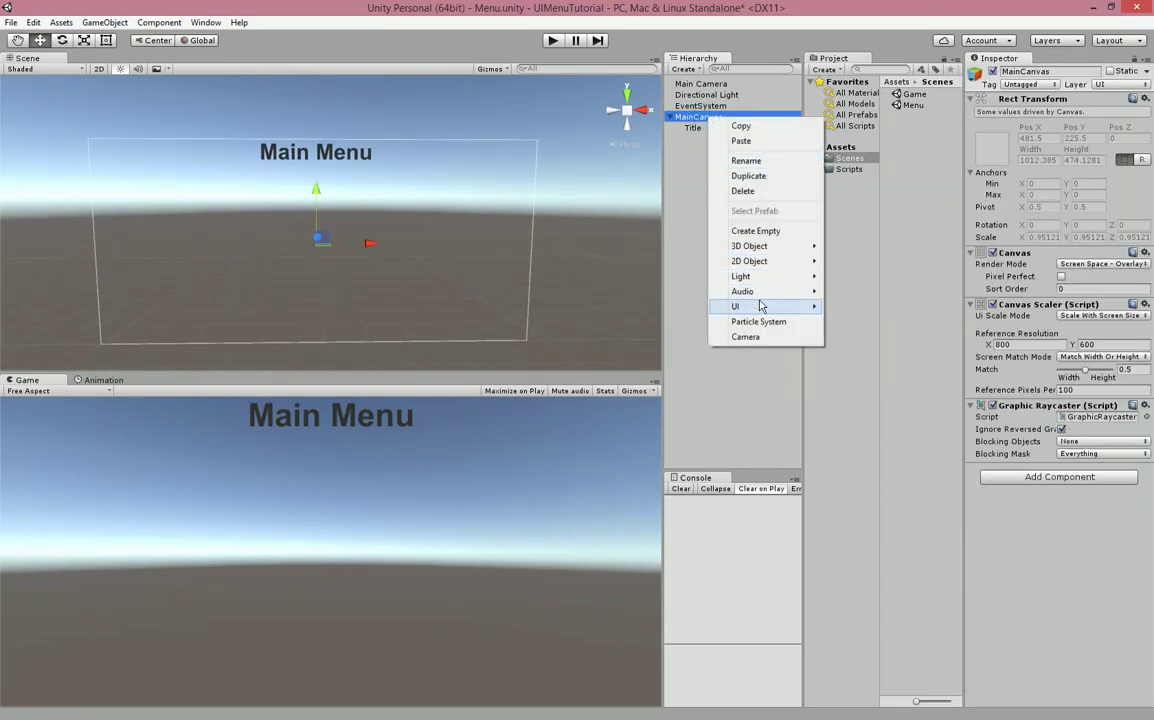
mouse_move(785, 306)
left_click(870, 352)
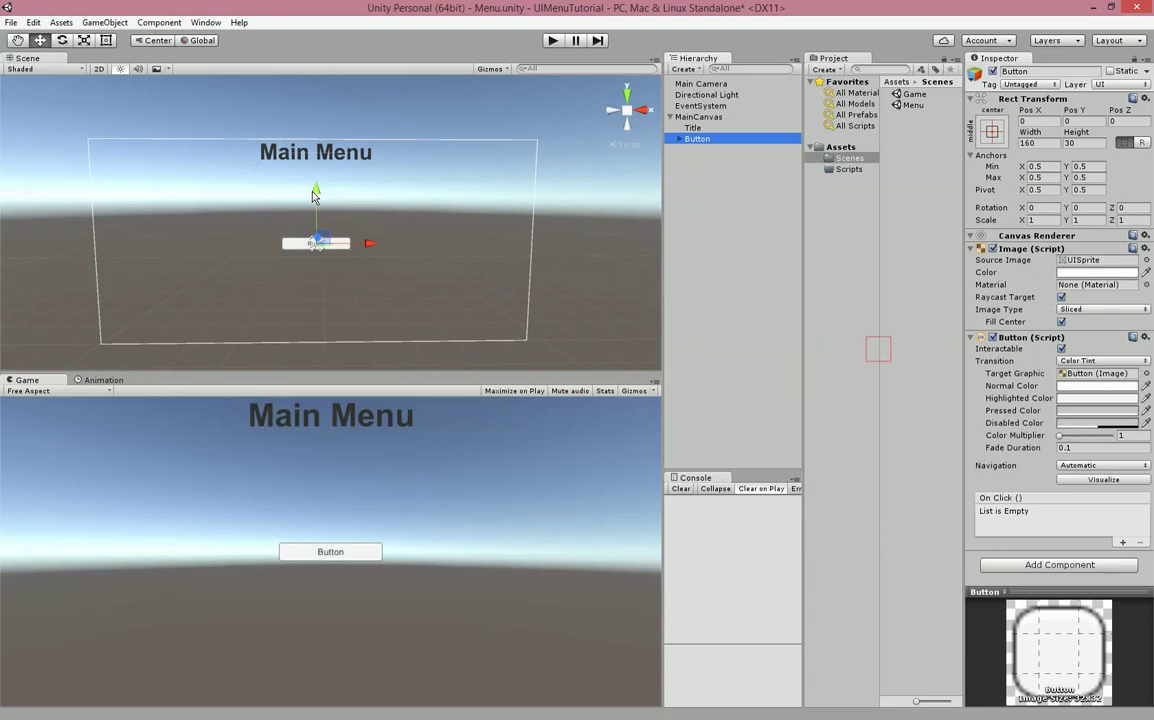
left_click_drag(315, 167, 315, 127)
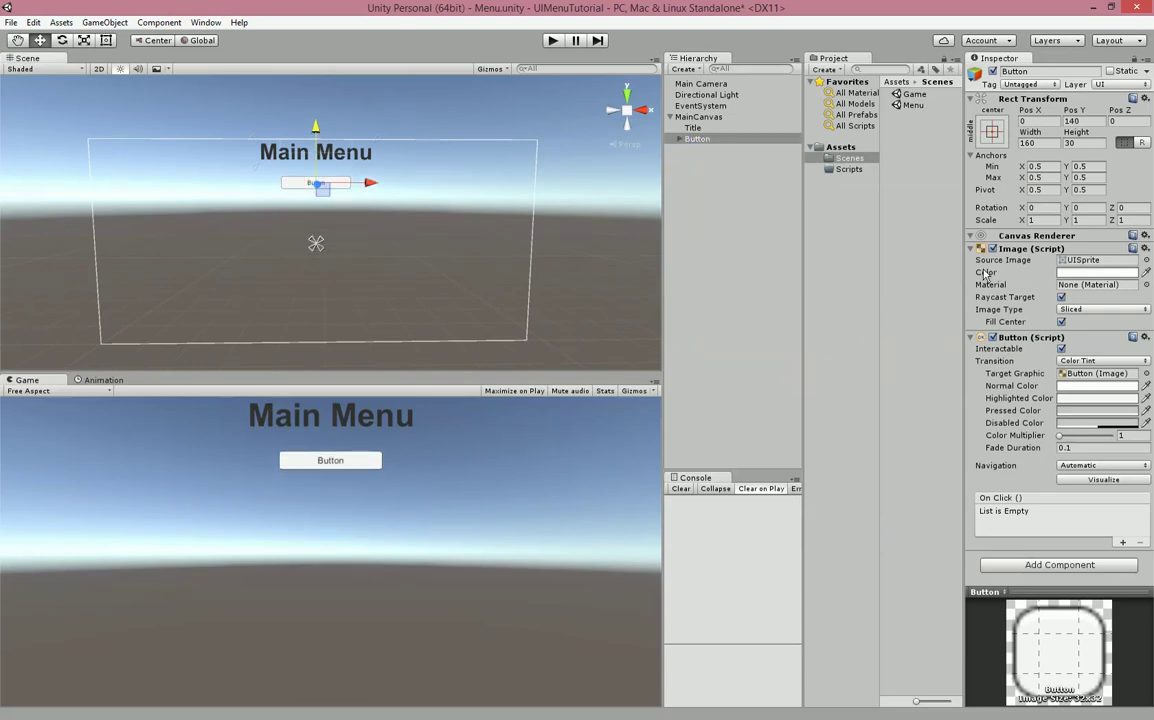
Rename the button Playbtn and give it a grey 9F9F9F highlighted colour
left_click(1042, 72)
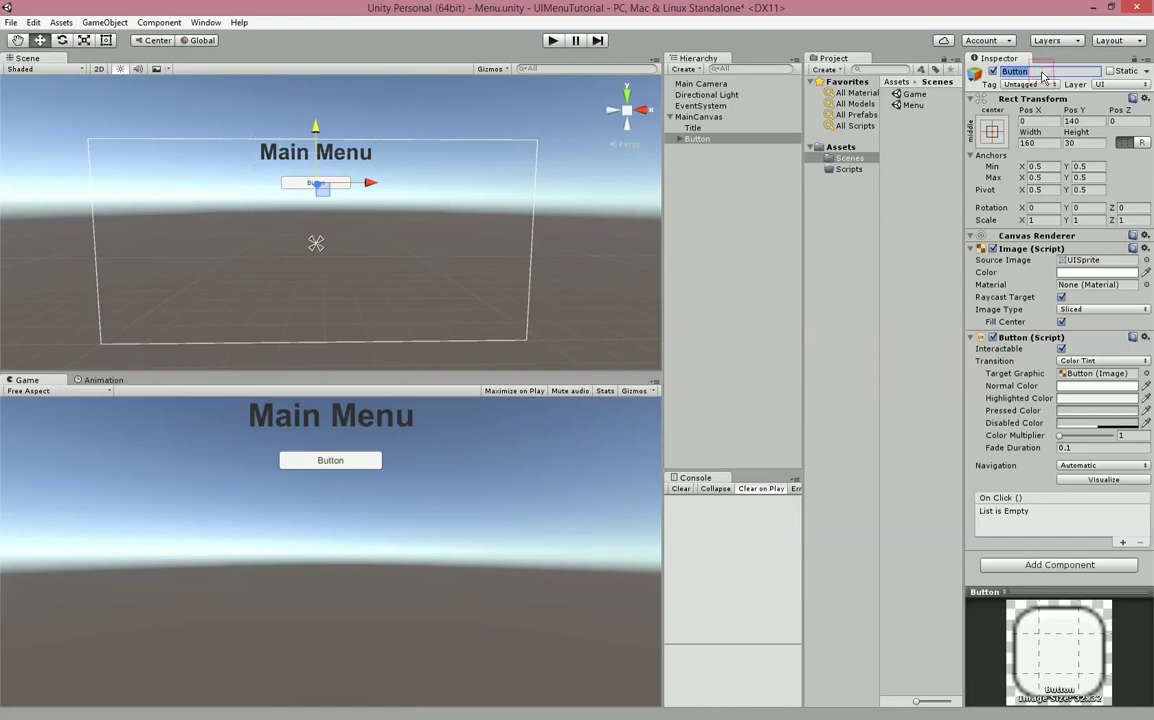
type("Playbtn")
key("Return")
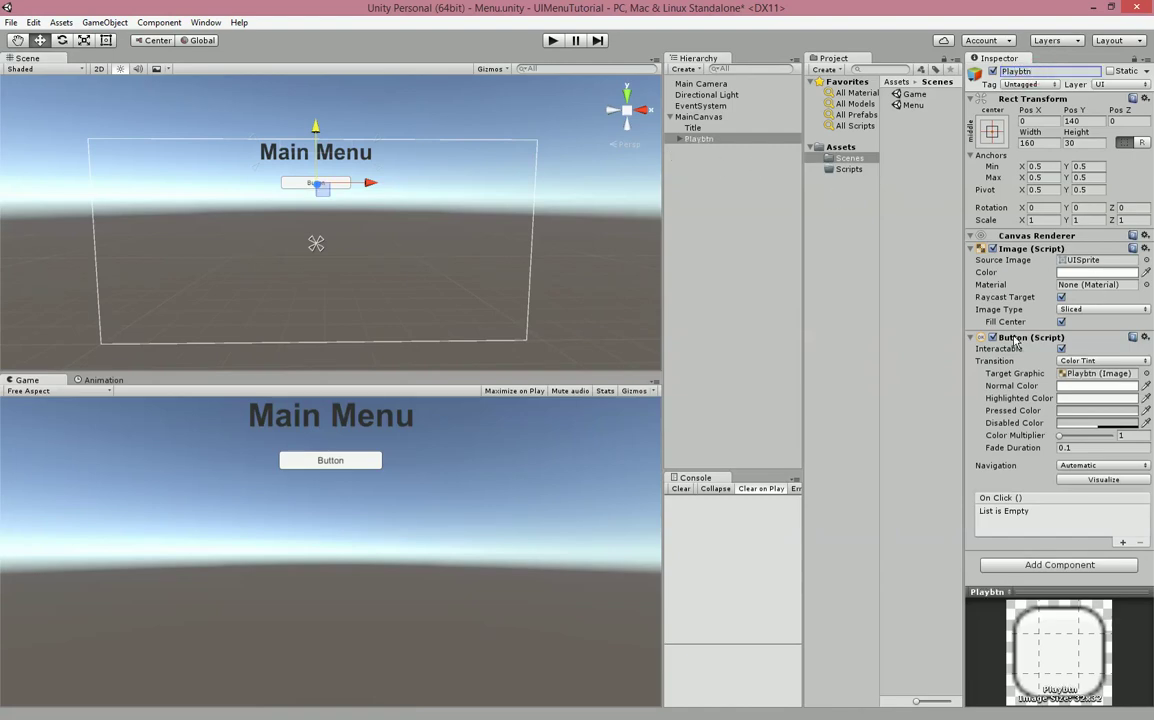
left_click(1073, 400)
left_click(516, 314)
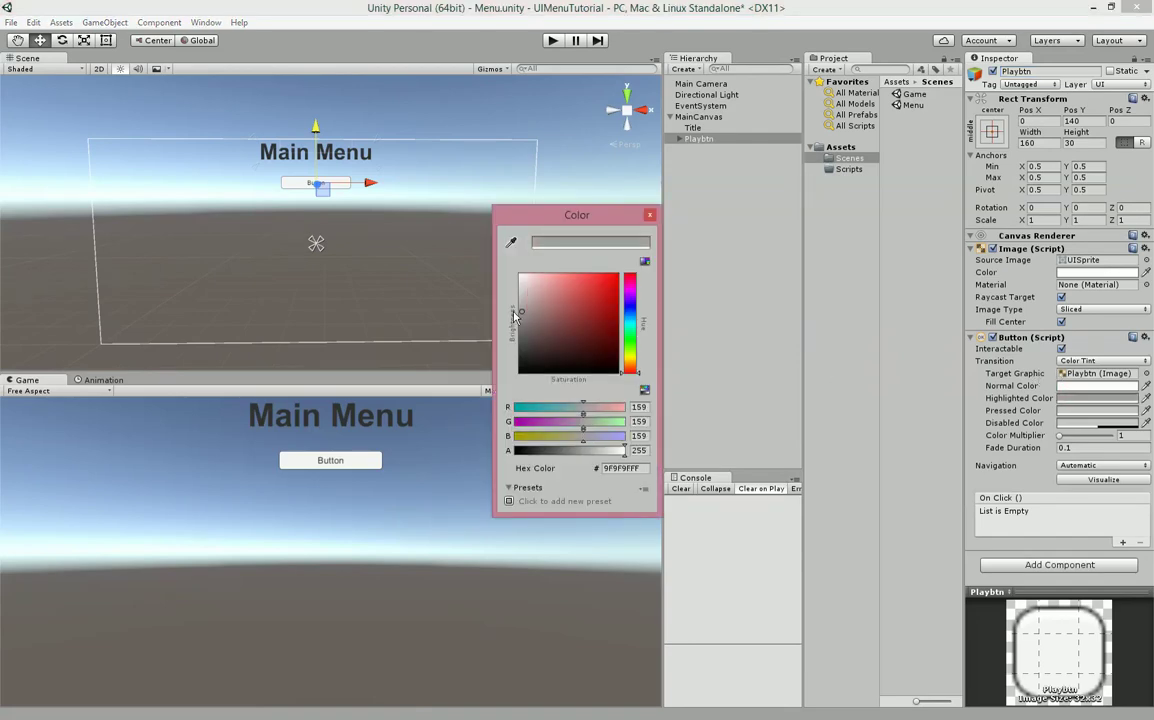
left_click(650, 214)
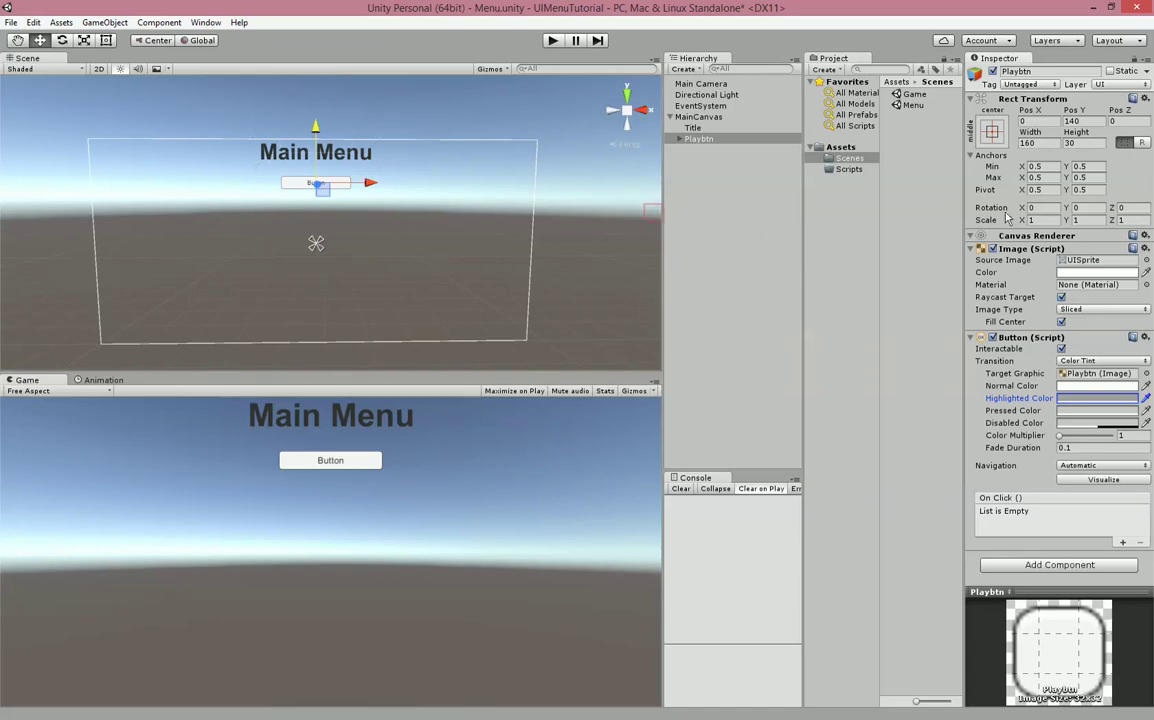
left_click(678, 140)
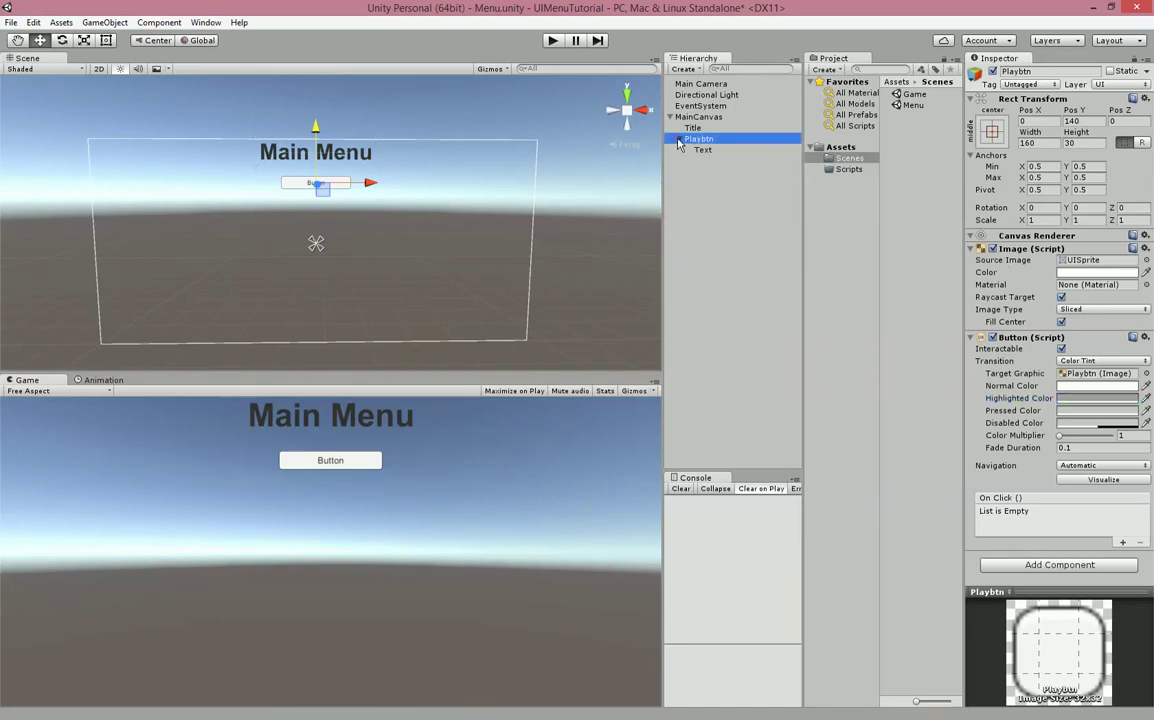
Set the button label to bold 'Play Game' with Best Fit up to Max Size 35
left_click(728, 152)
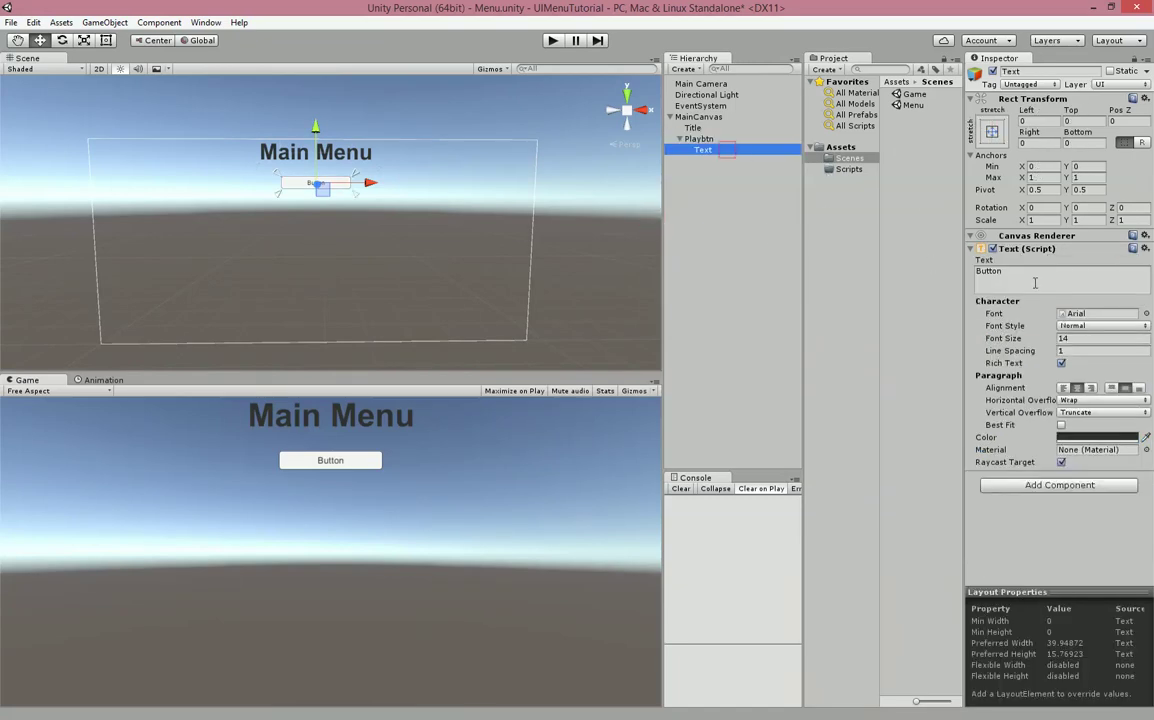
left_click(1038, 285)
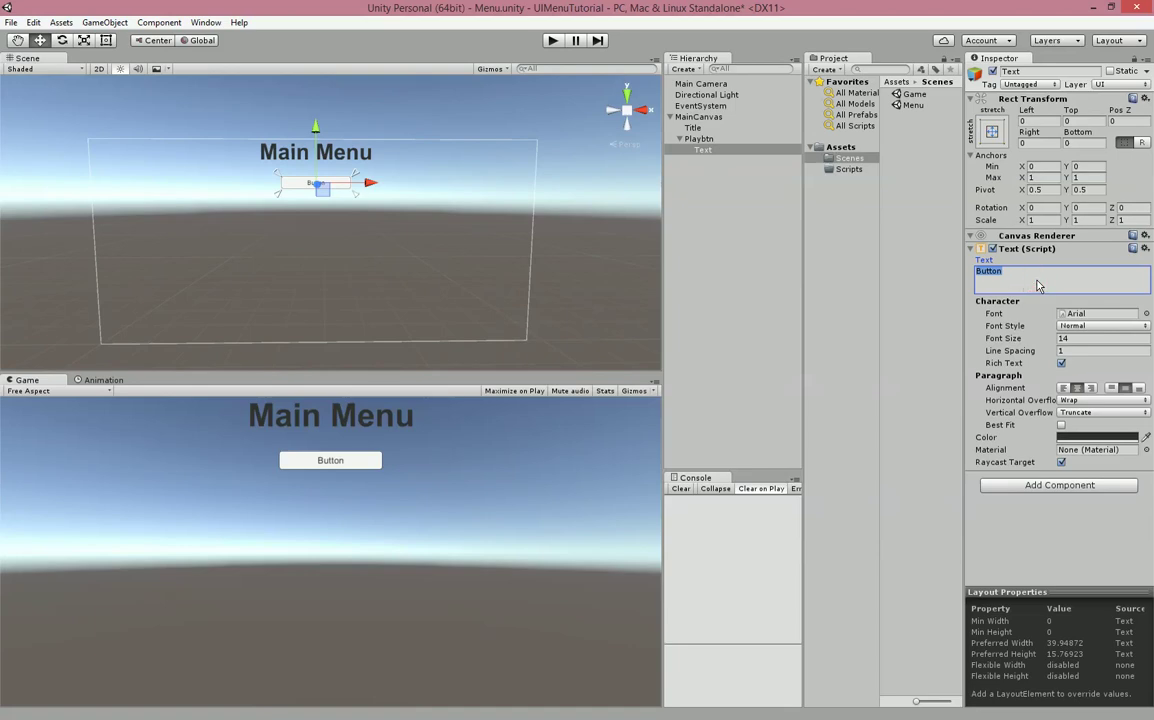
type("Play Game")
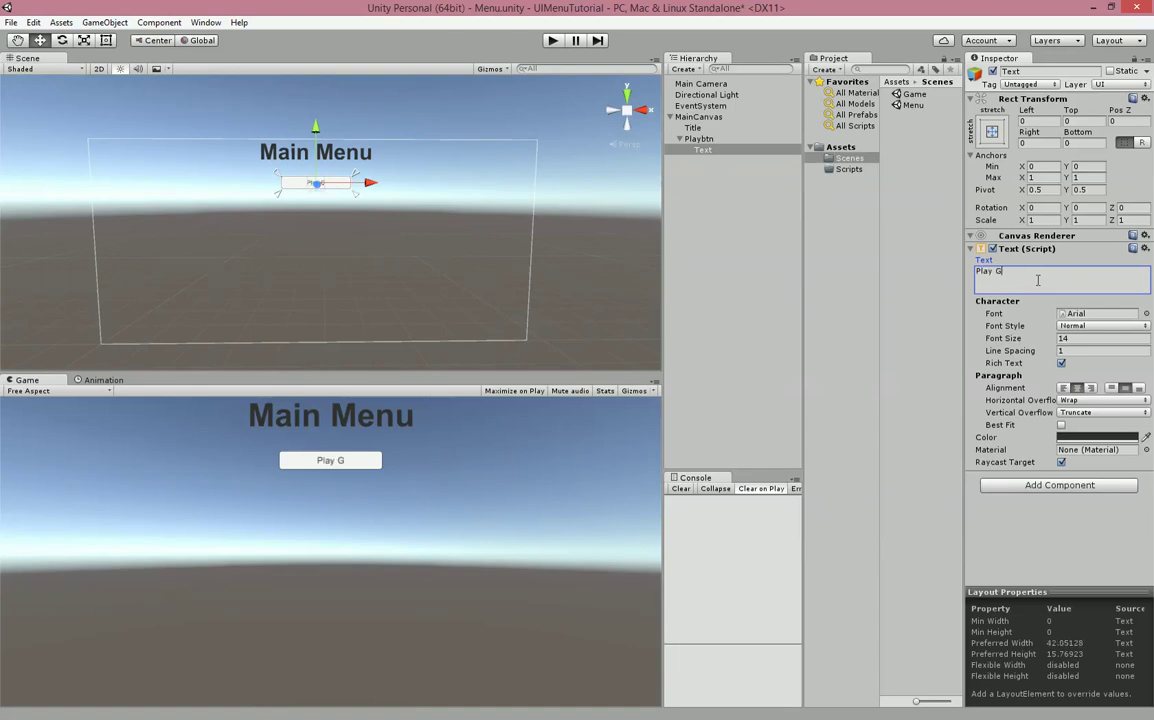
left_click(1096, 327)
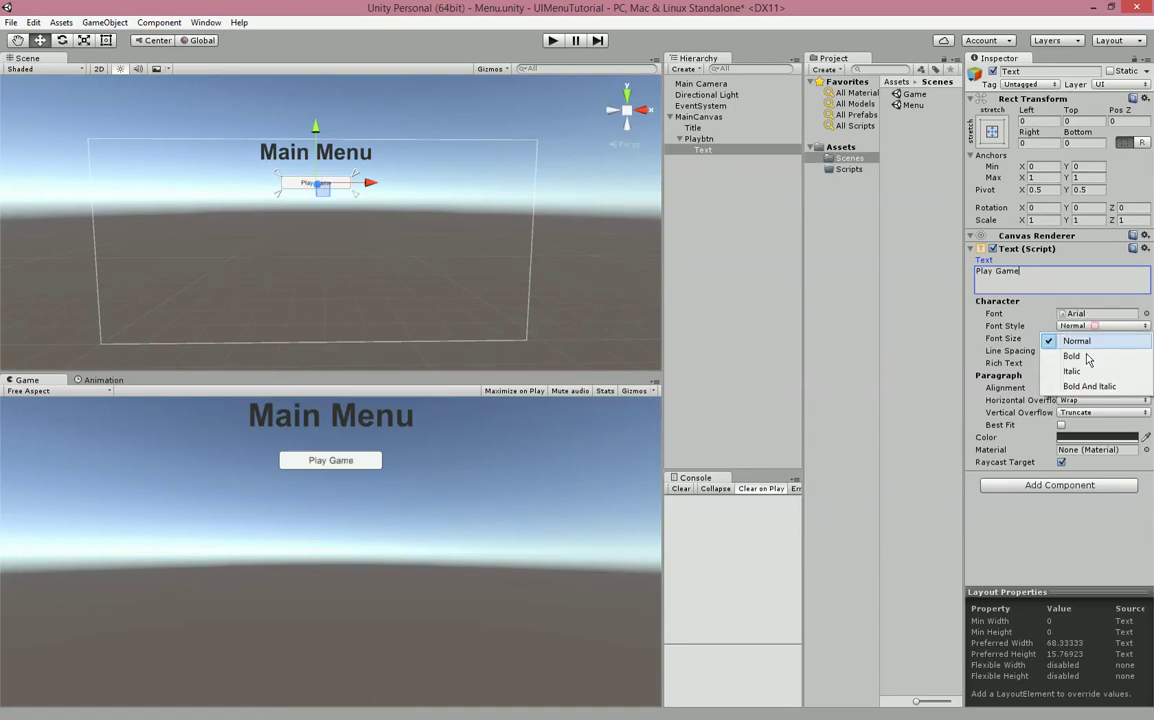
left_click(1090, 358)
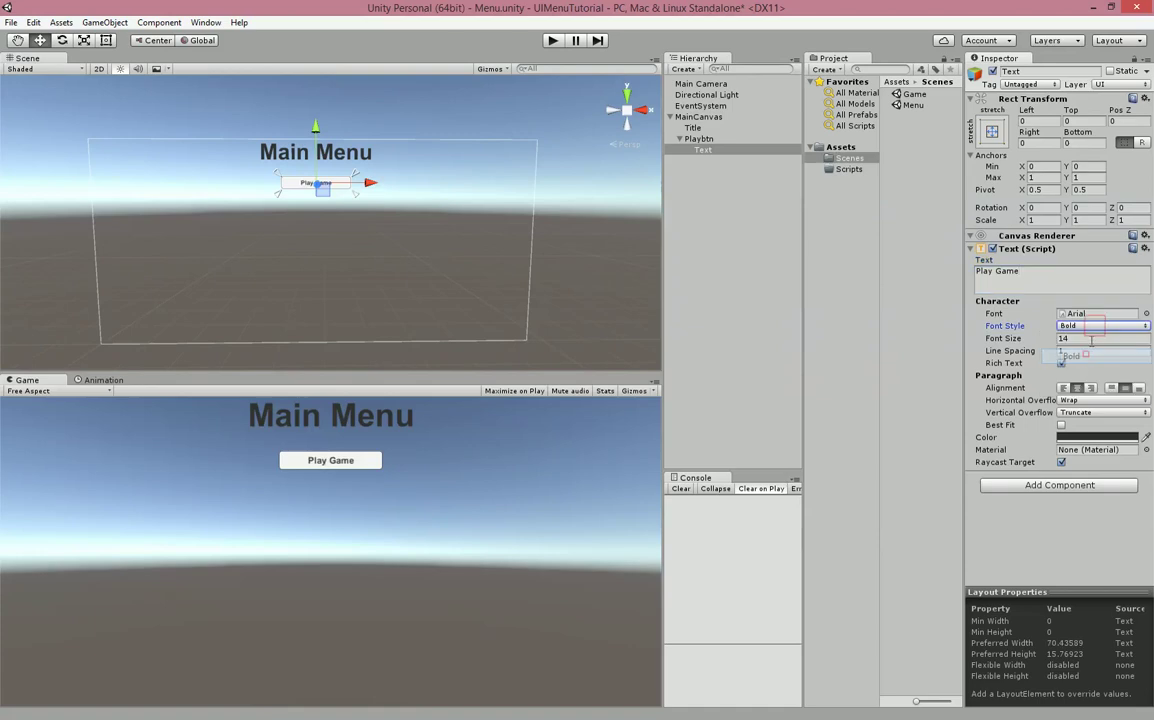
left_click(1062, 426)
left_click(1095, 412)
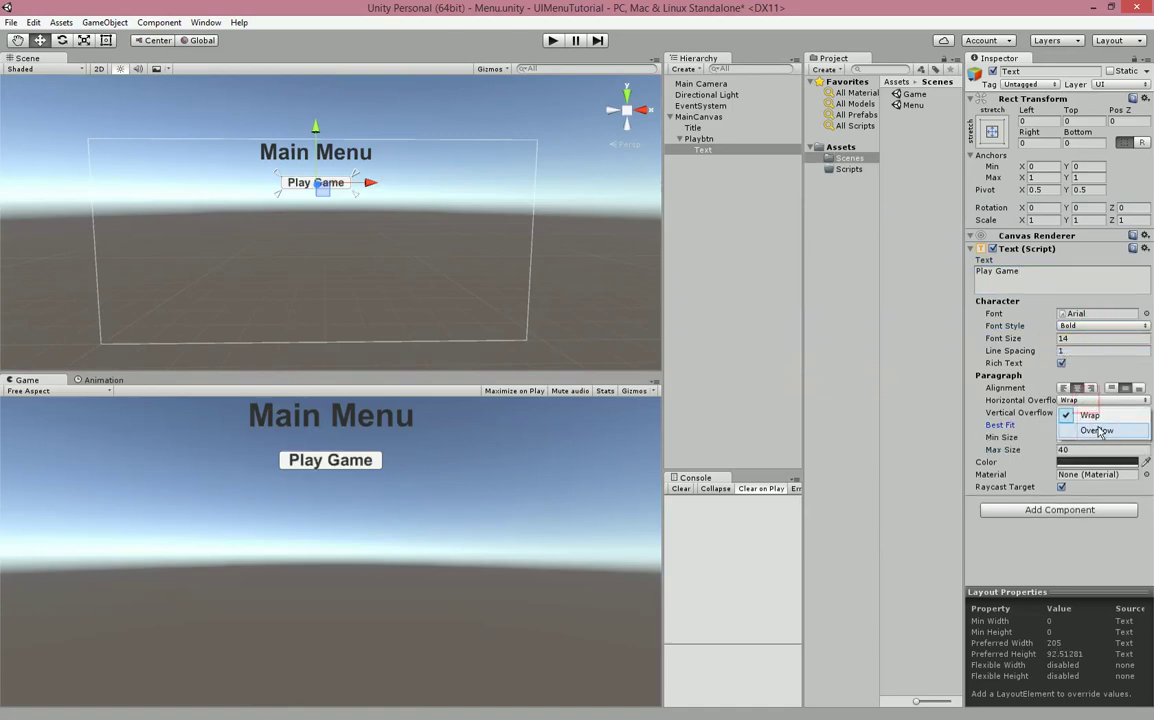
left_click(975, 405)
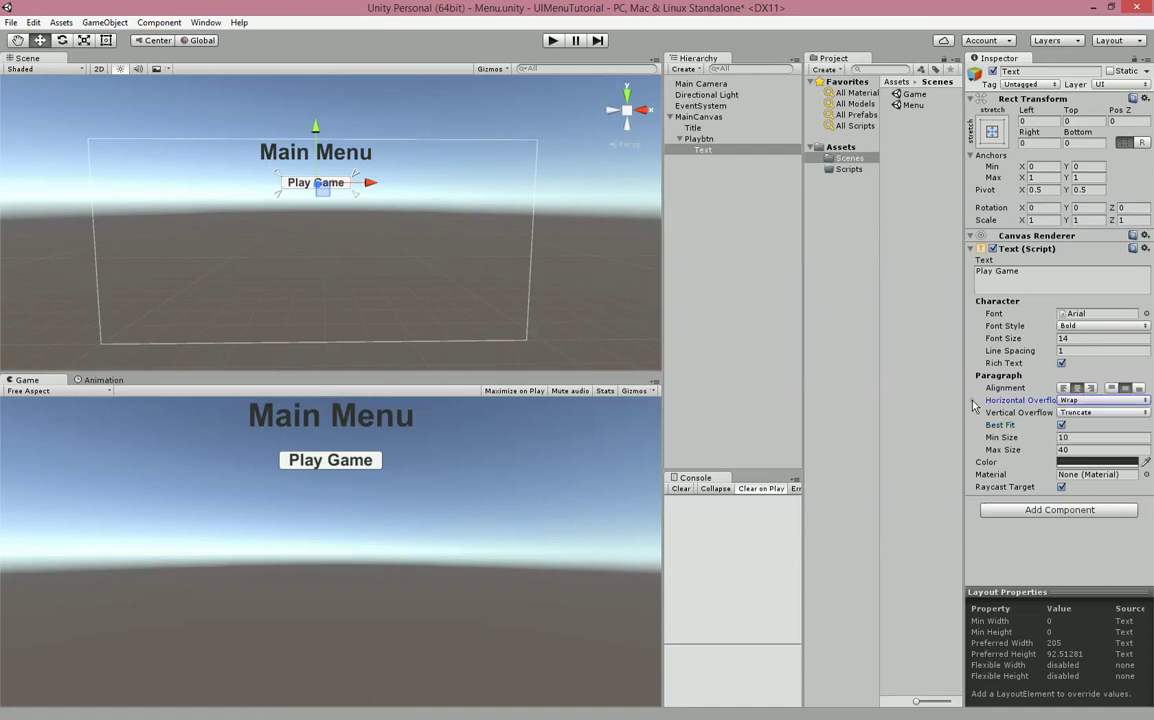
key("Tab")
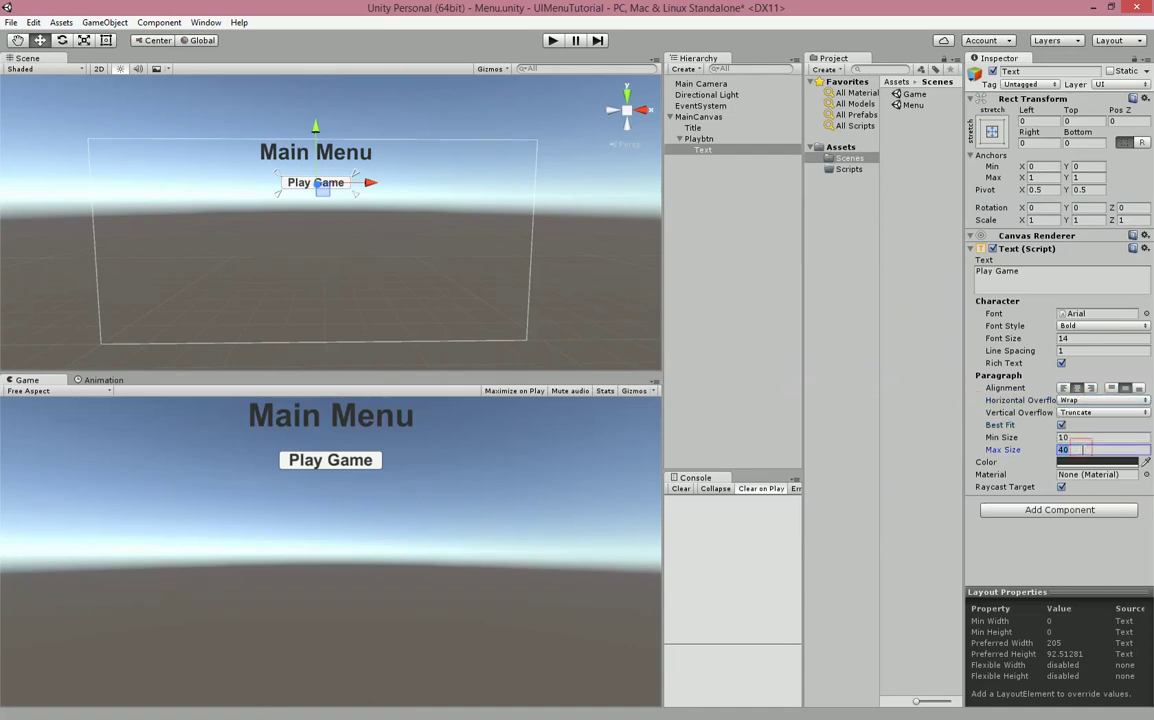
type("35")
Resize Playbtn to width 200 and height 40
left_click(698, 138)
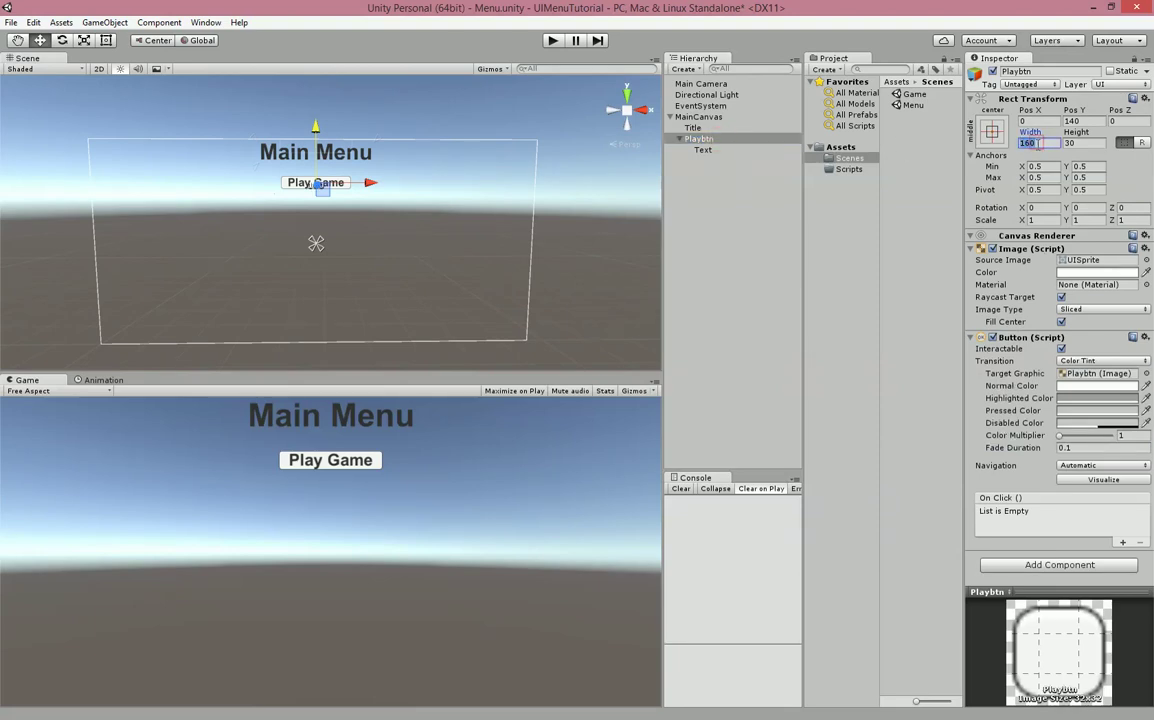
type("200")
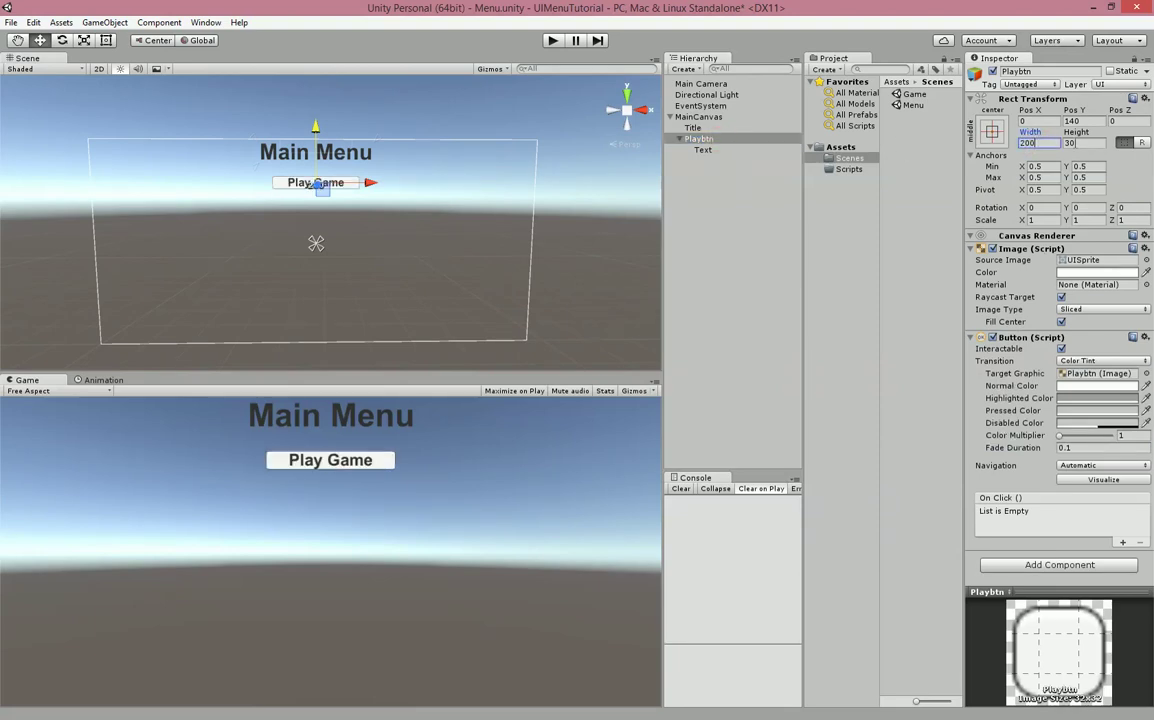
left_click(1075, 143)
type("40")
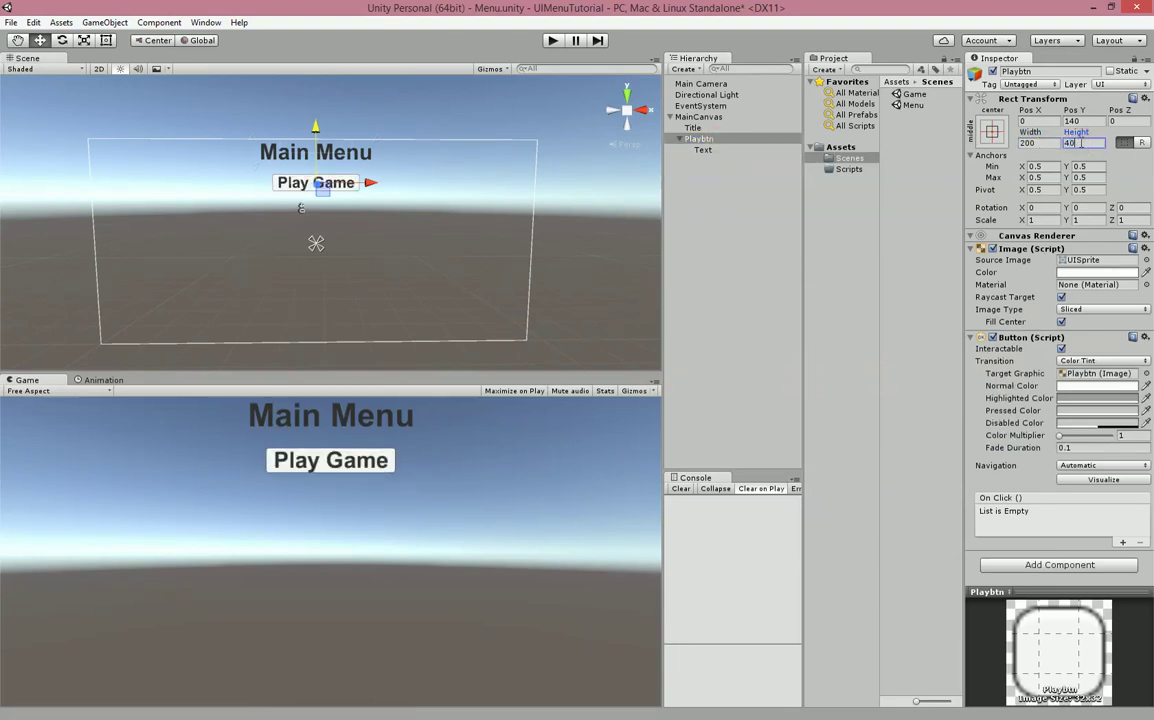
left_click(704, 150)
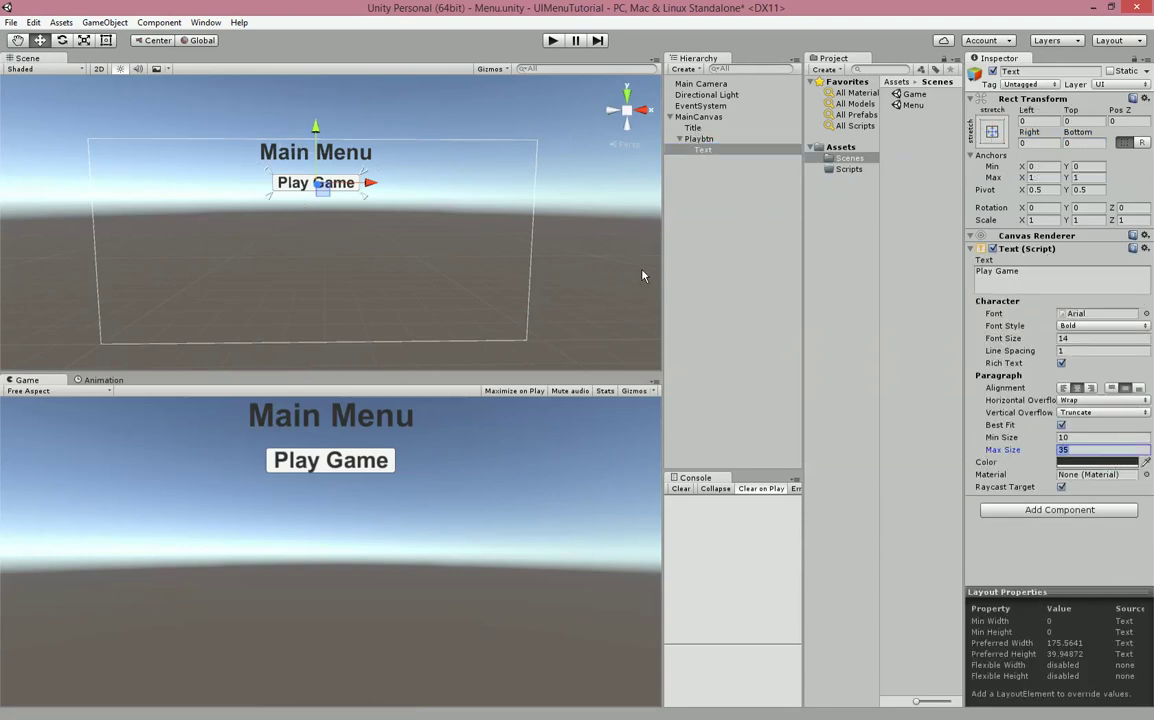
left_click_drag(660, 320, 671, 371)
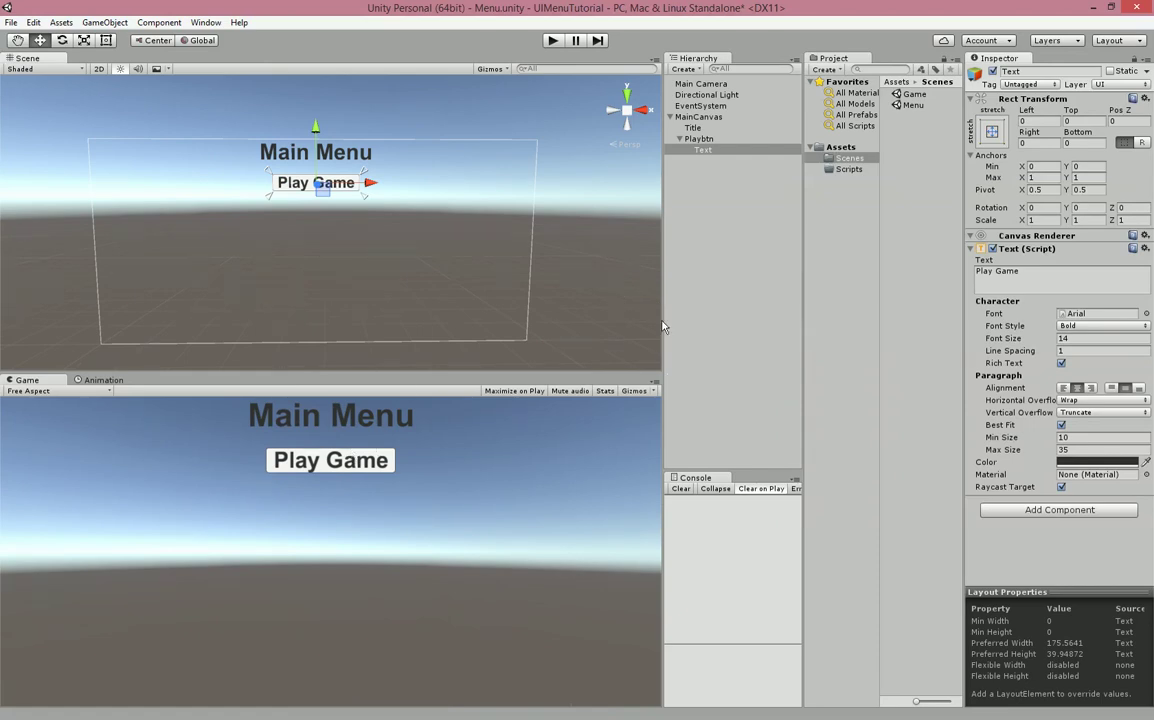
left_click(682, 250)
Drag Playbtn's anchors onto its corners, spanning about 0.401–0.6 horizontally and 0.753–0.837 vertically
left_click(680, 139)
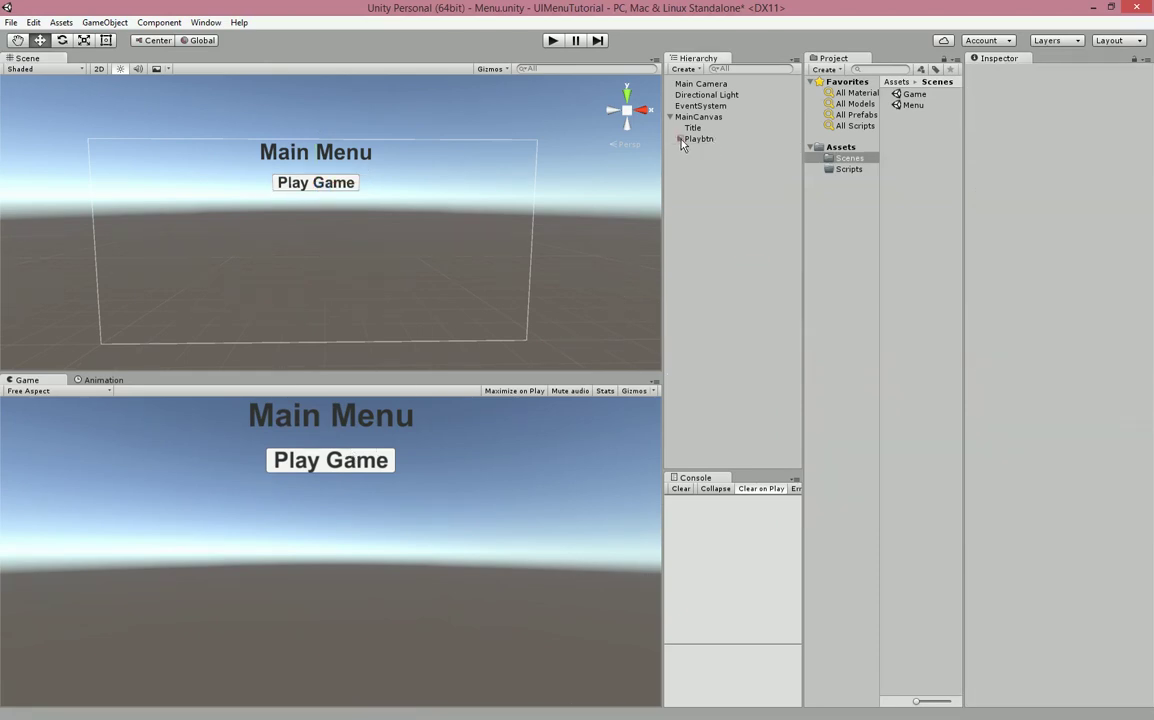
left_click(700, 140)
key("f")
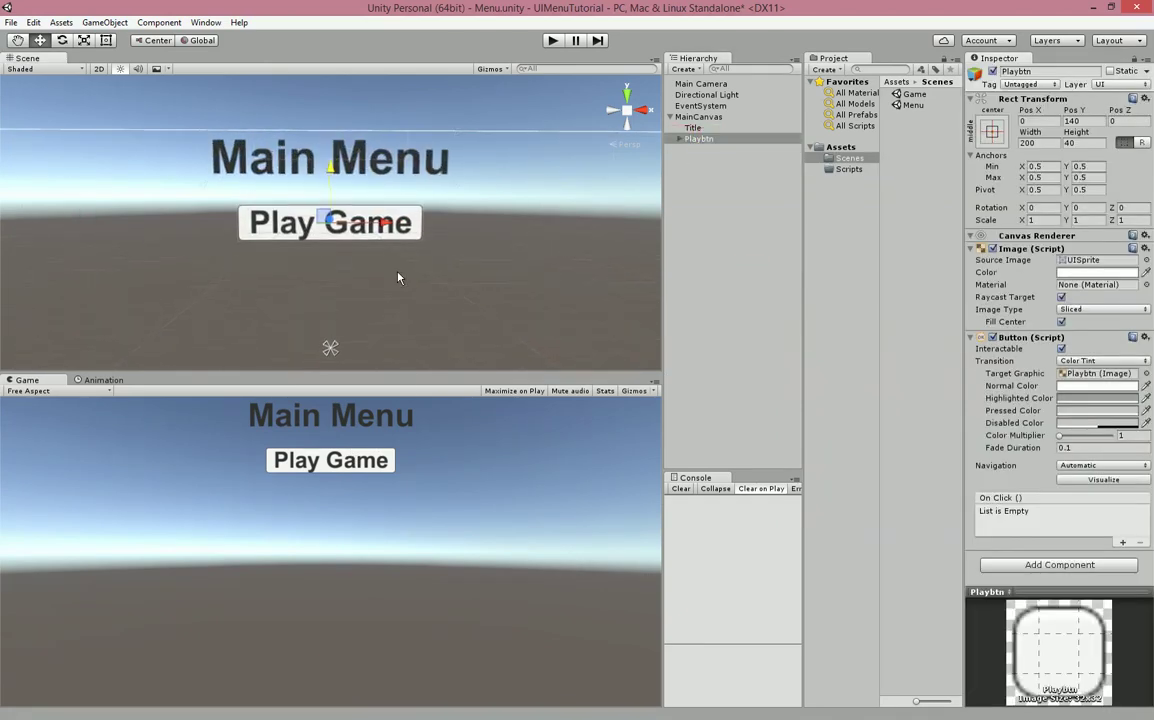
left_click_drag(329, 213, 234, 204)
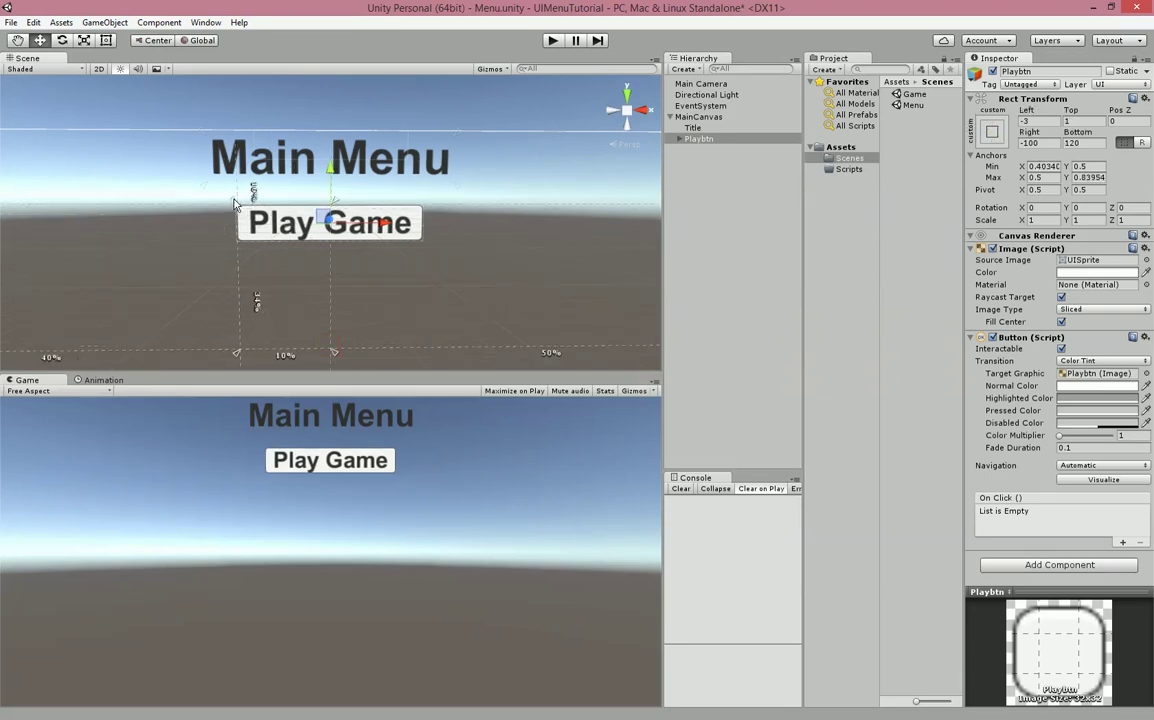
left_click_drag(334, 352, 425, 245)
scroll(384, 221, "up", 5)
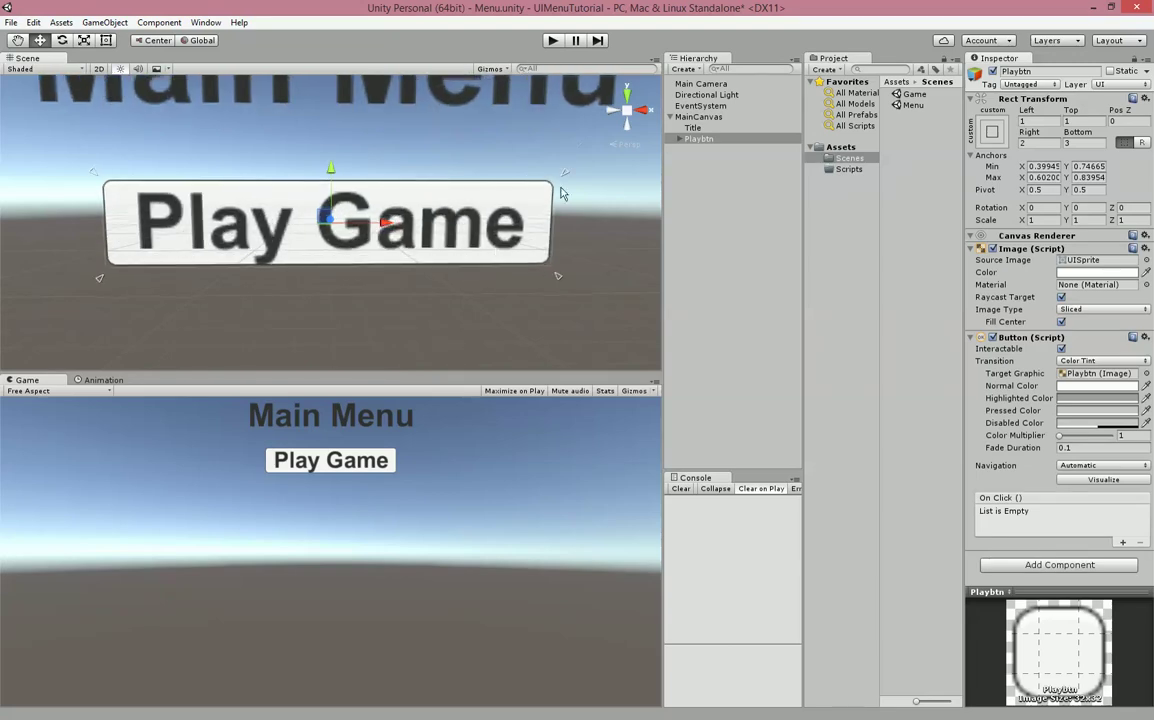
left_click_drag(568, 176, 562, 182)
left_click_drag(103, 281, 107, 273)
scroll(549, 296, "down", 5)
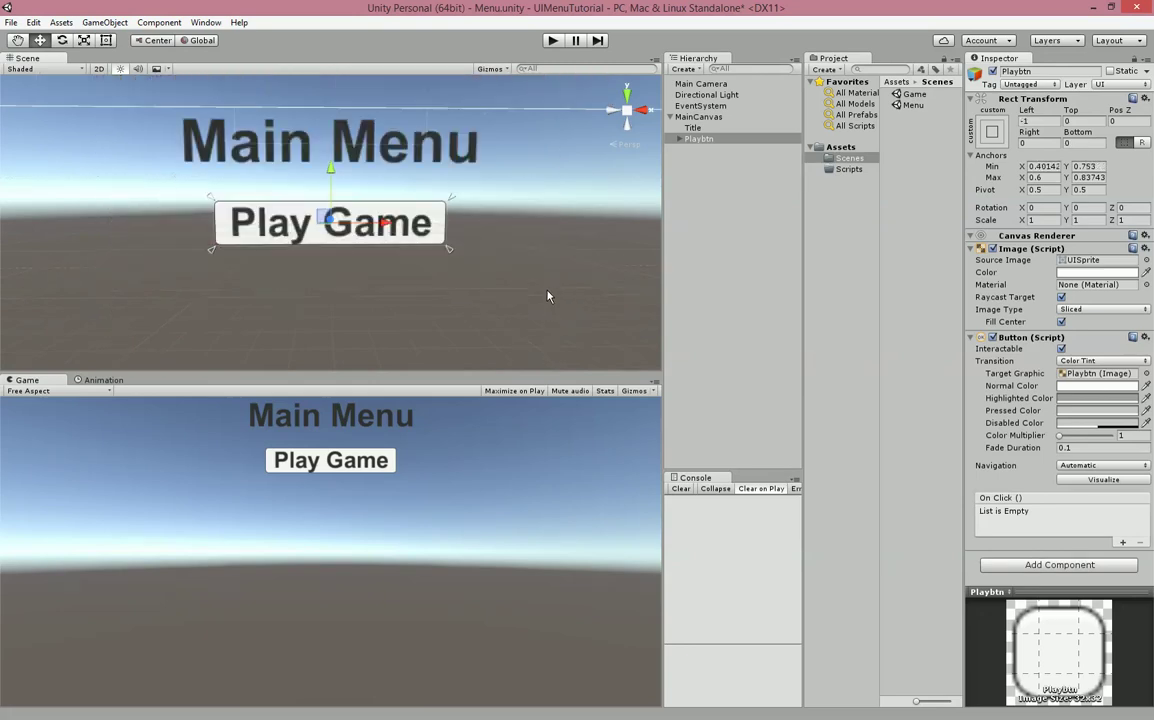
scroll(474, 255, "down", 1)
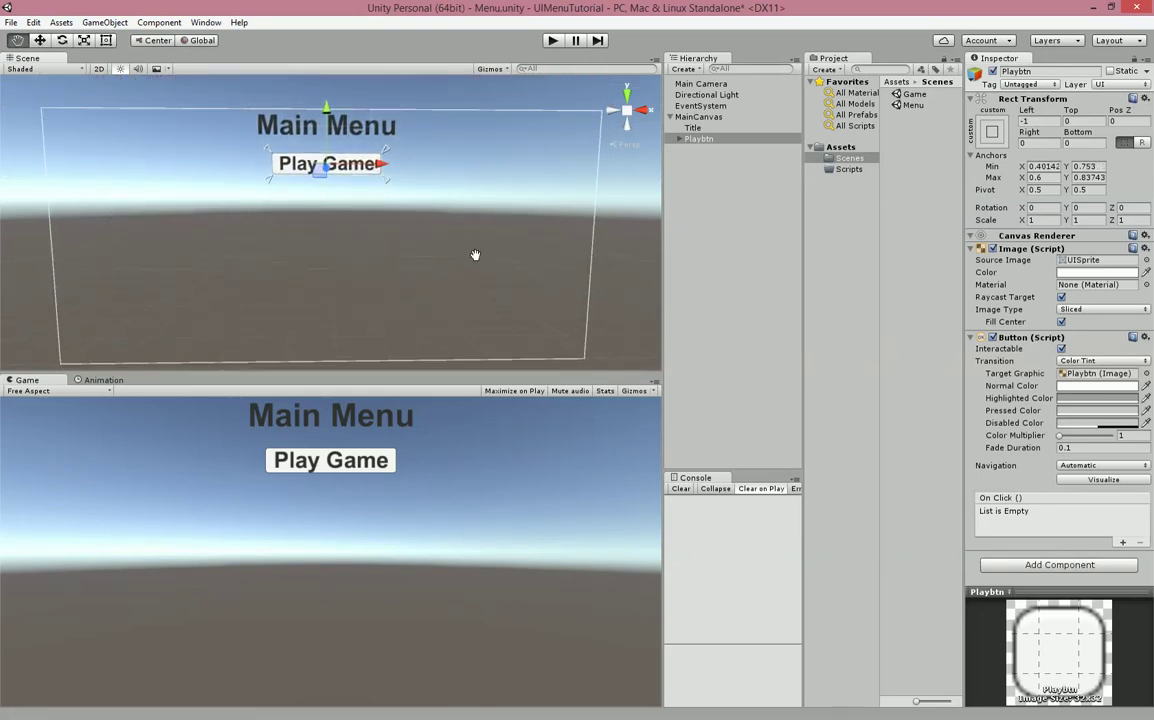
left_click(715, 200)
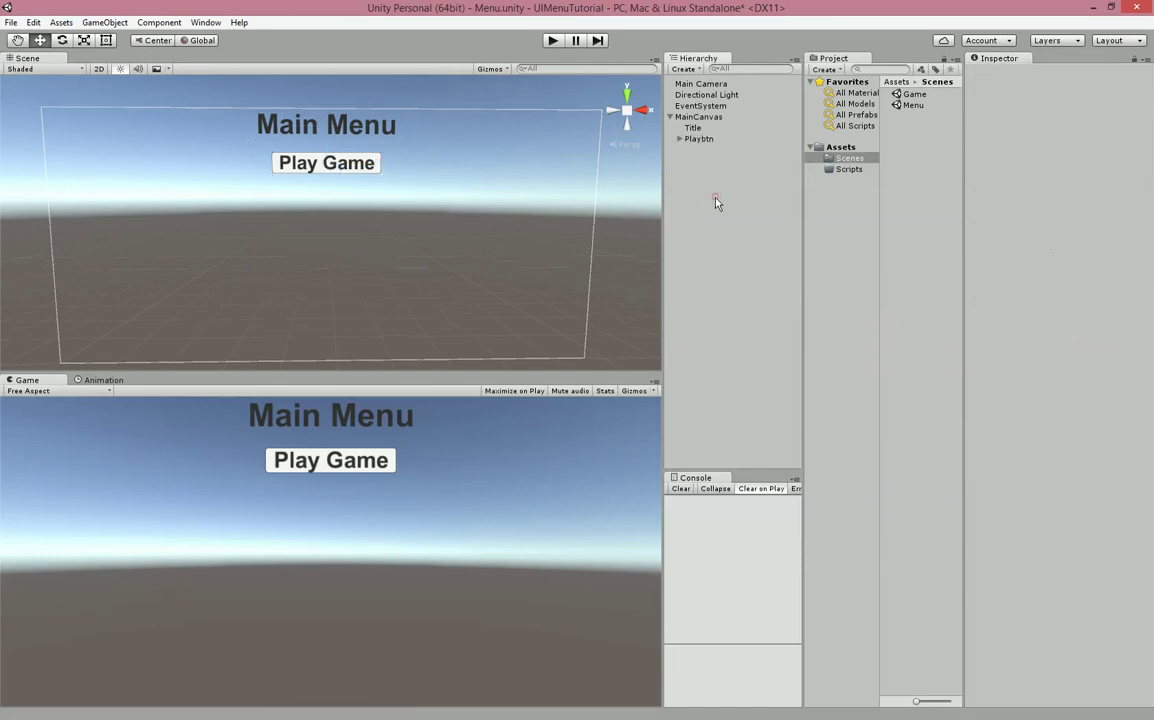
Rename the duplicated Play button Optionsbtn
left_click(700, 139)
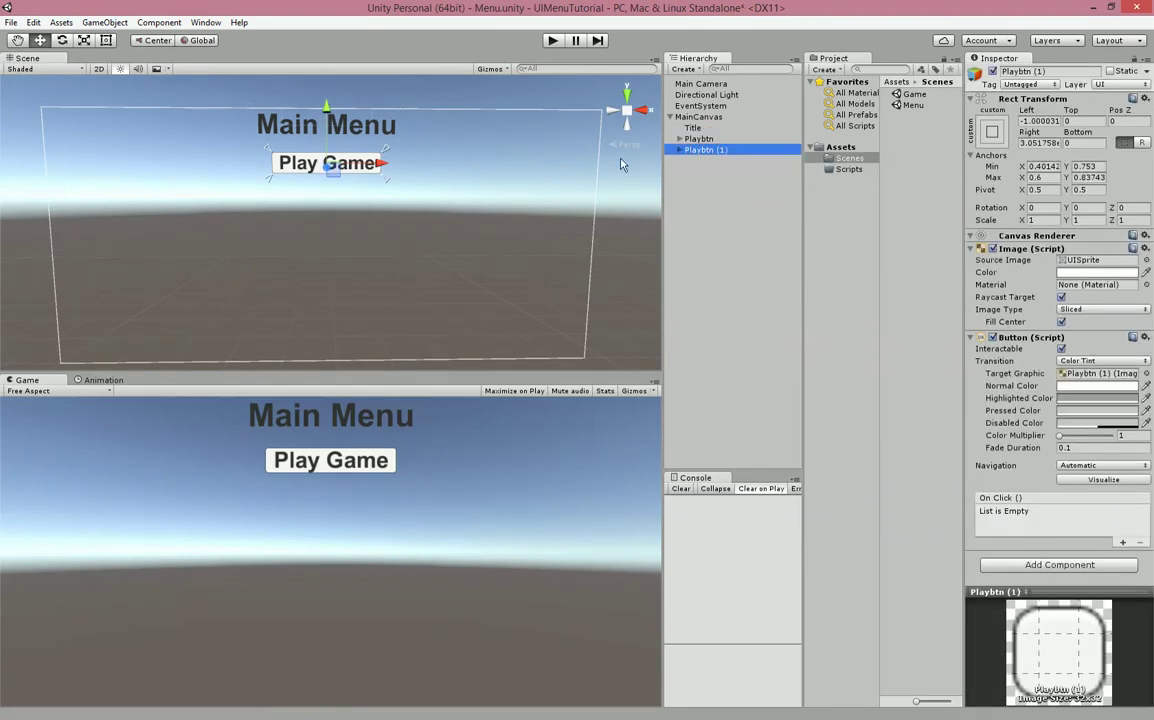
left_click(1066, 71)
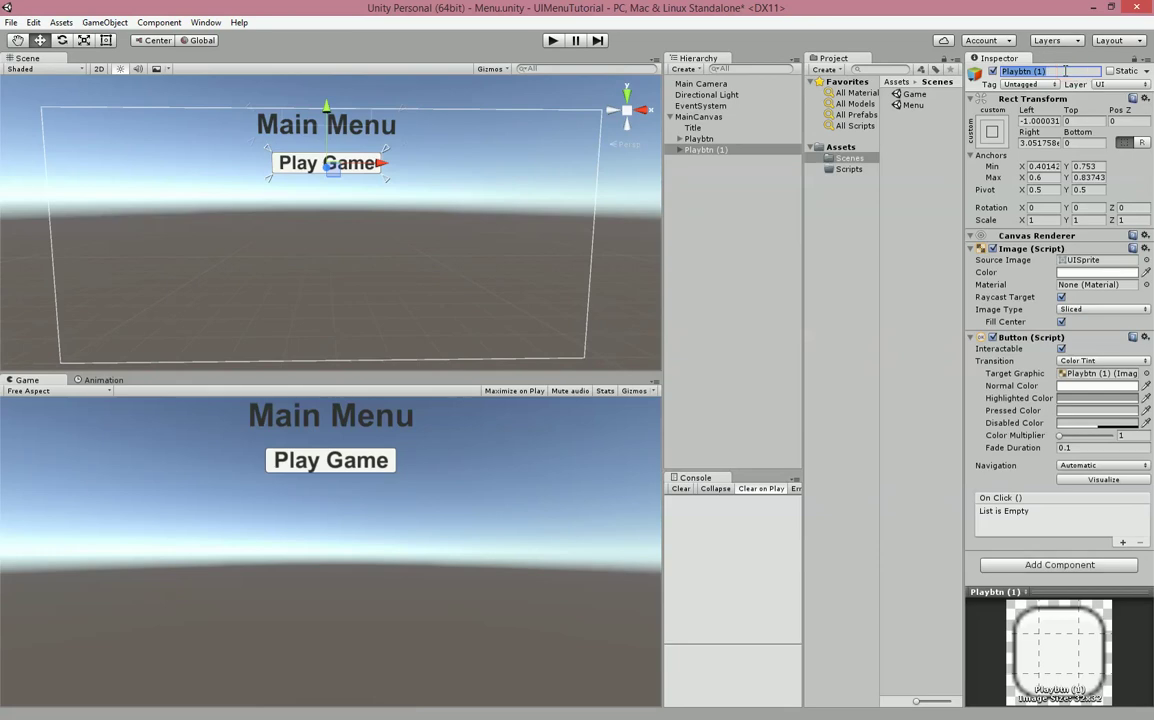
type("Options")
key("Return")
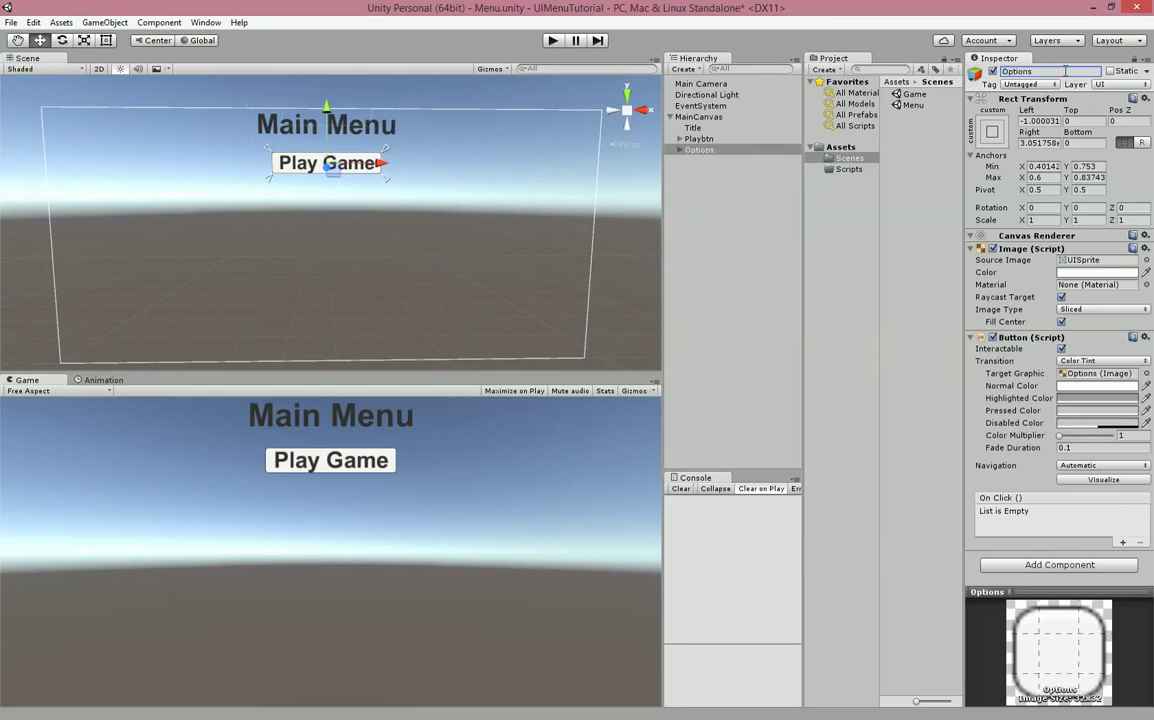
type("btn")
key("Return")
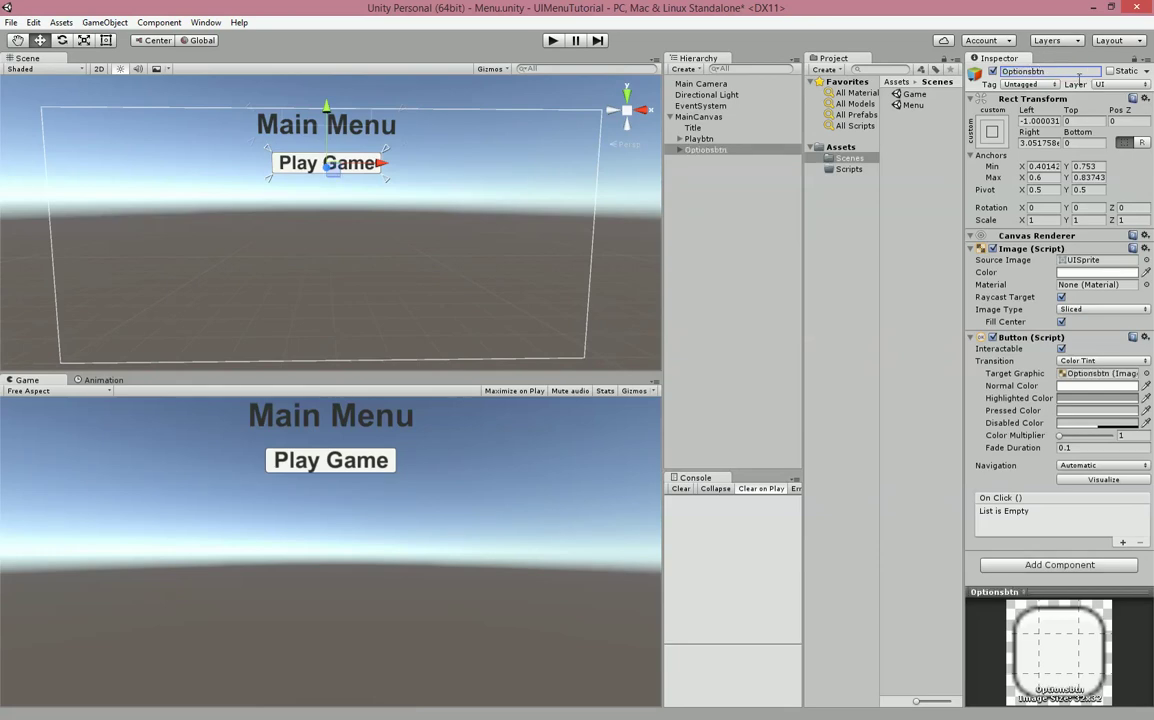
Change its label to 'Options' and move the button below Play Game
left_click(679, 151)
left_click(702, 162)
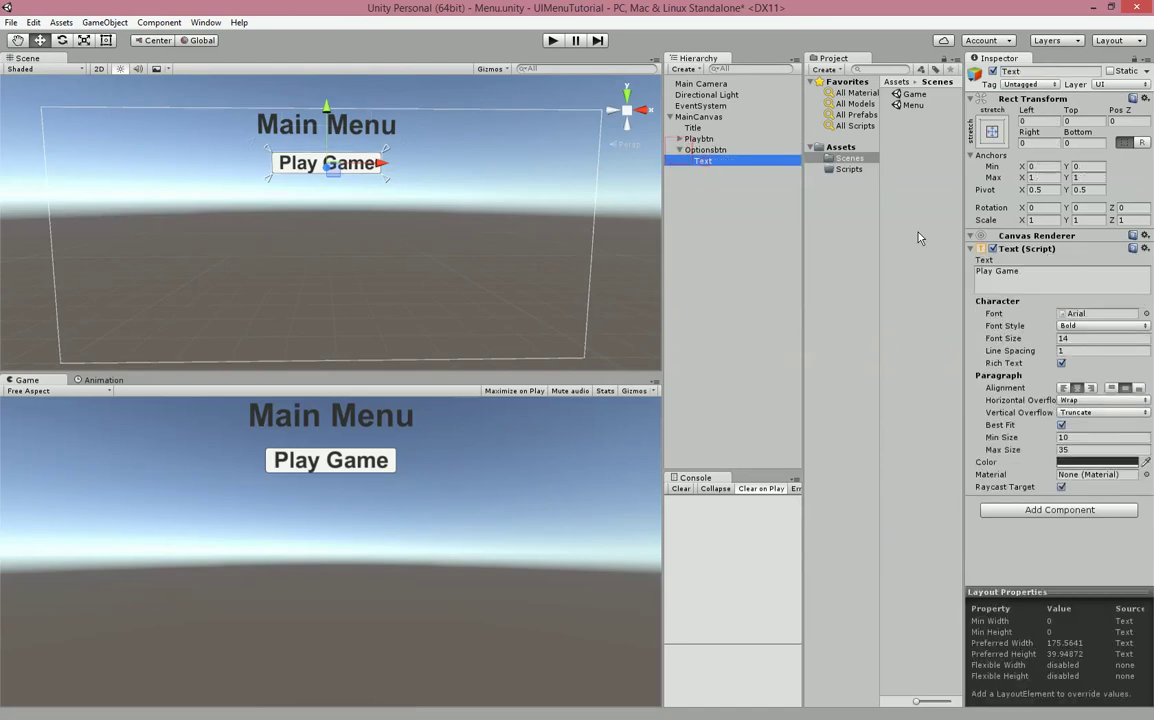
left_click(1073, 274)
type("Options")
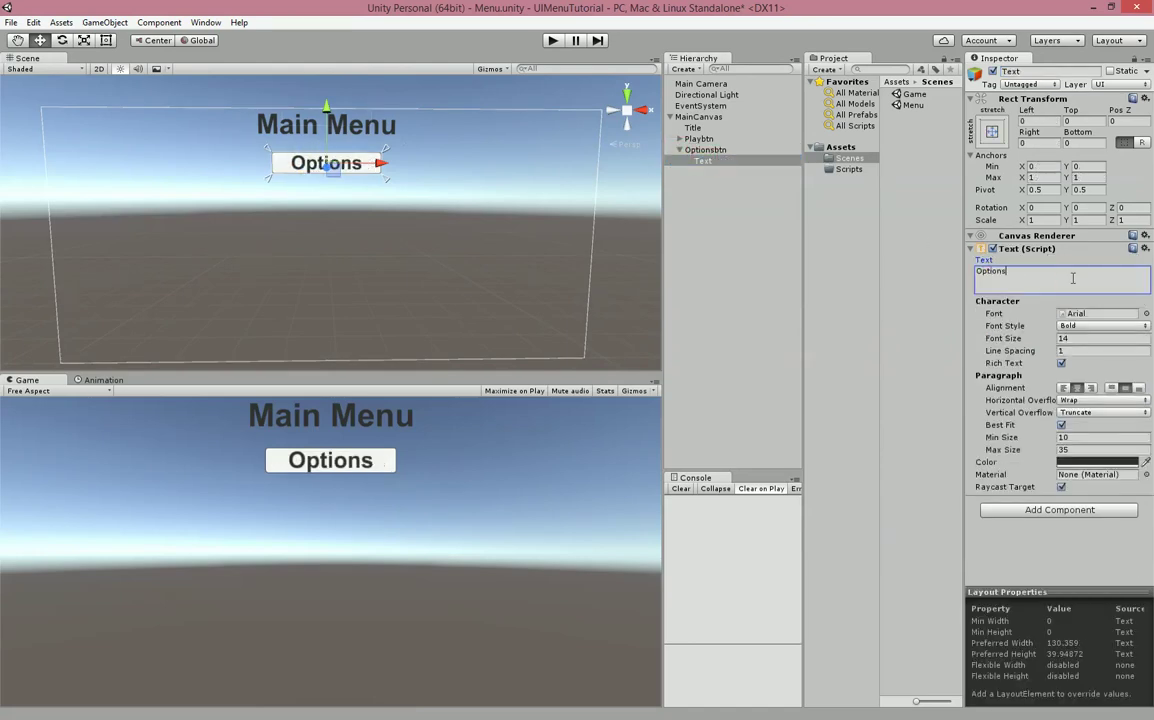
left_click_drag(326, 106, 338, 158)
key("ctrl+z")
key("ctrl+z")
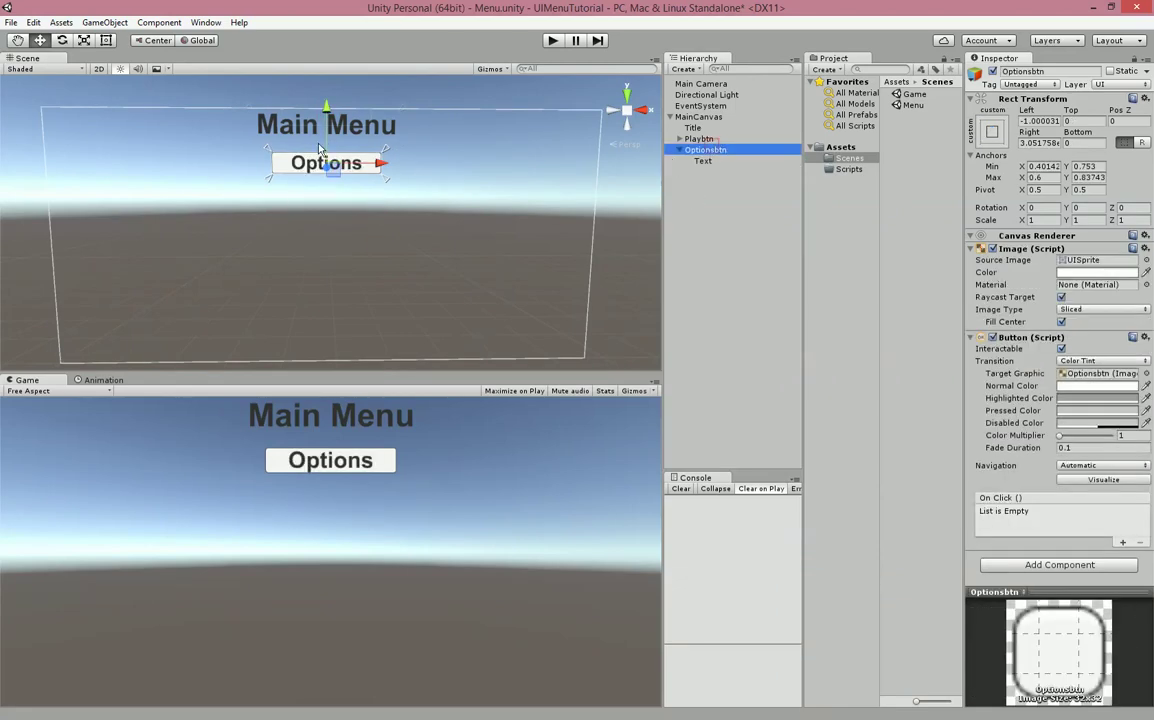
left_click_drag(326, 112, 330, 148)
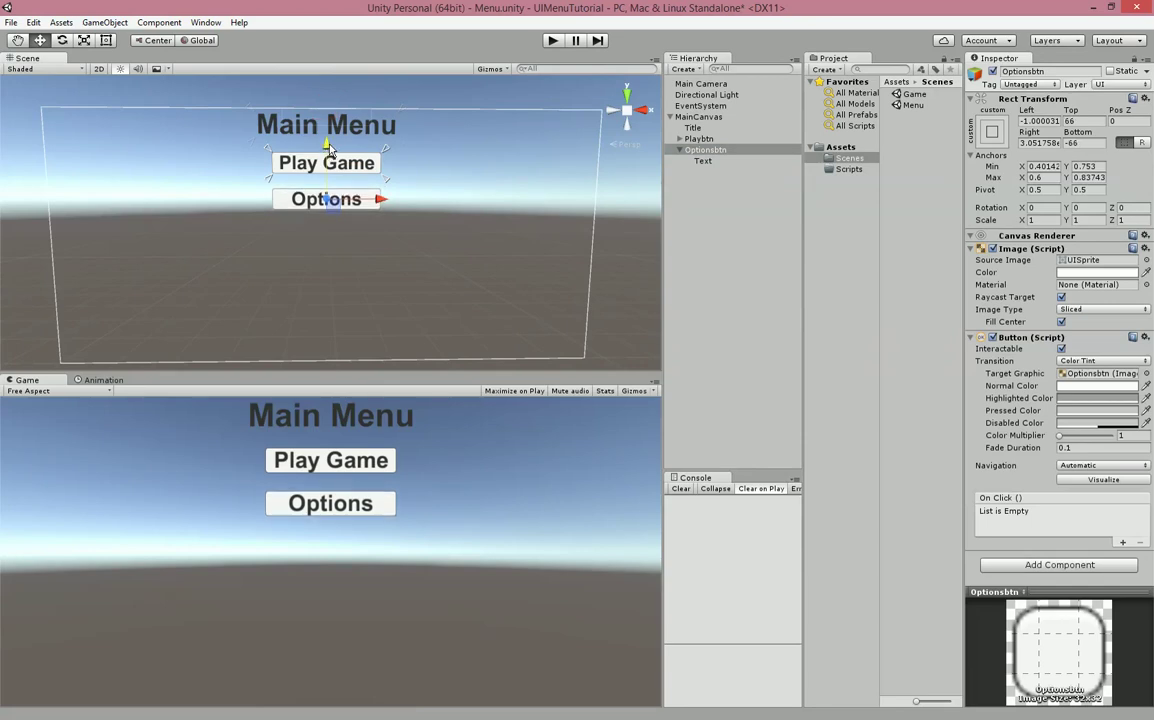
Fit Optionsbtn's anchors to its edges, about 0.614–0.698 vertically
left_click(679, 149)
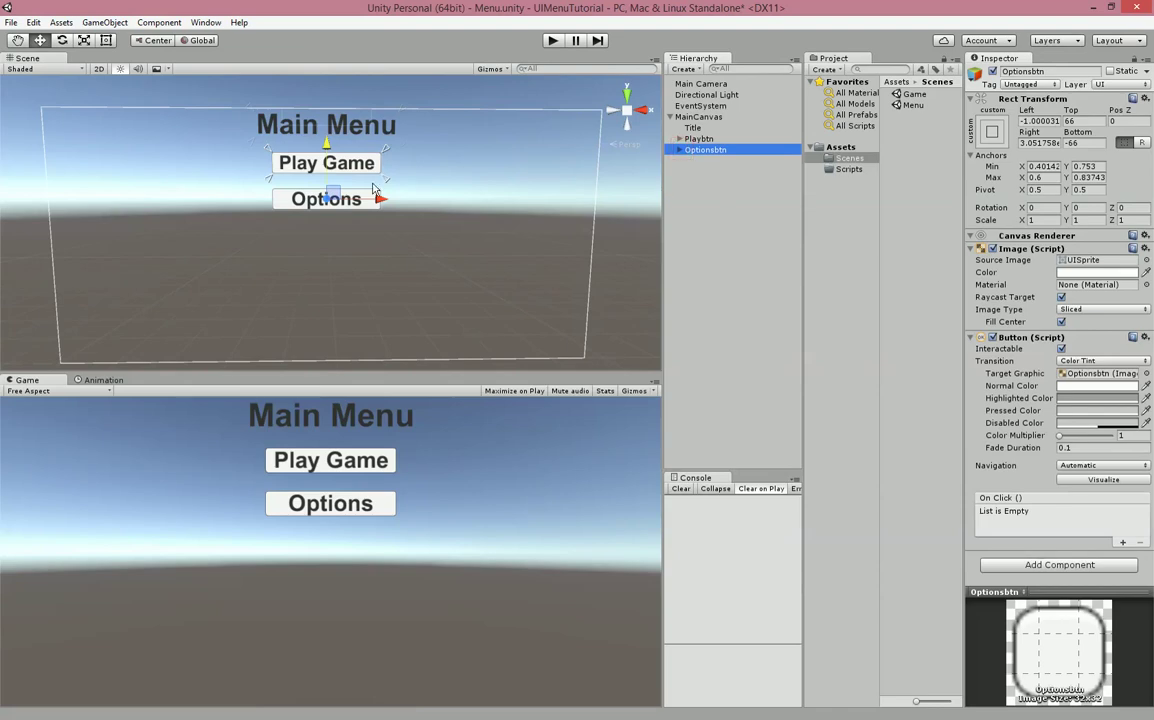
scroll(388, 197, "up", 4)
left_click_drag(429, 185, 425, 250)
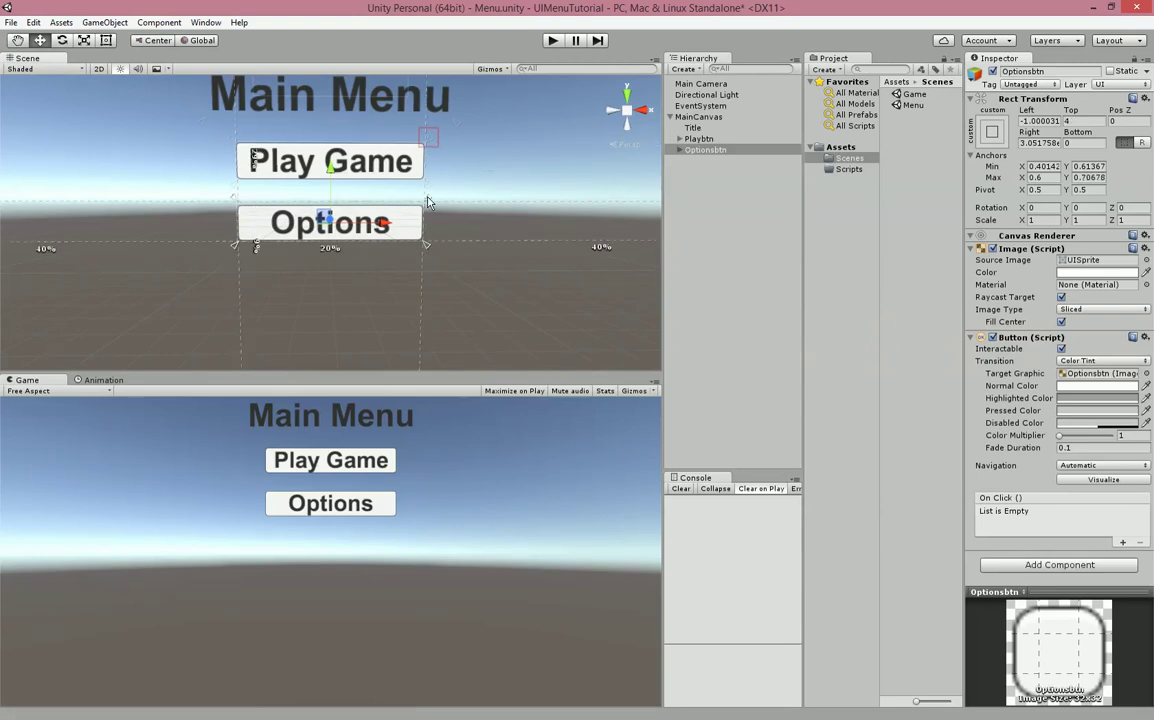
left_click_drag(428, 138, 427, 205)
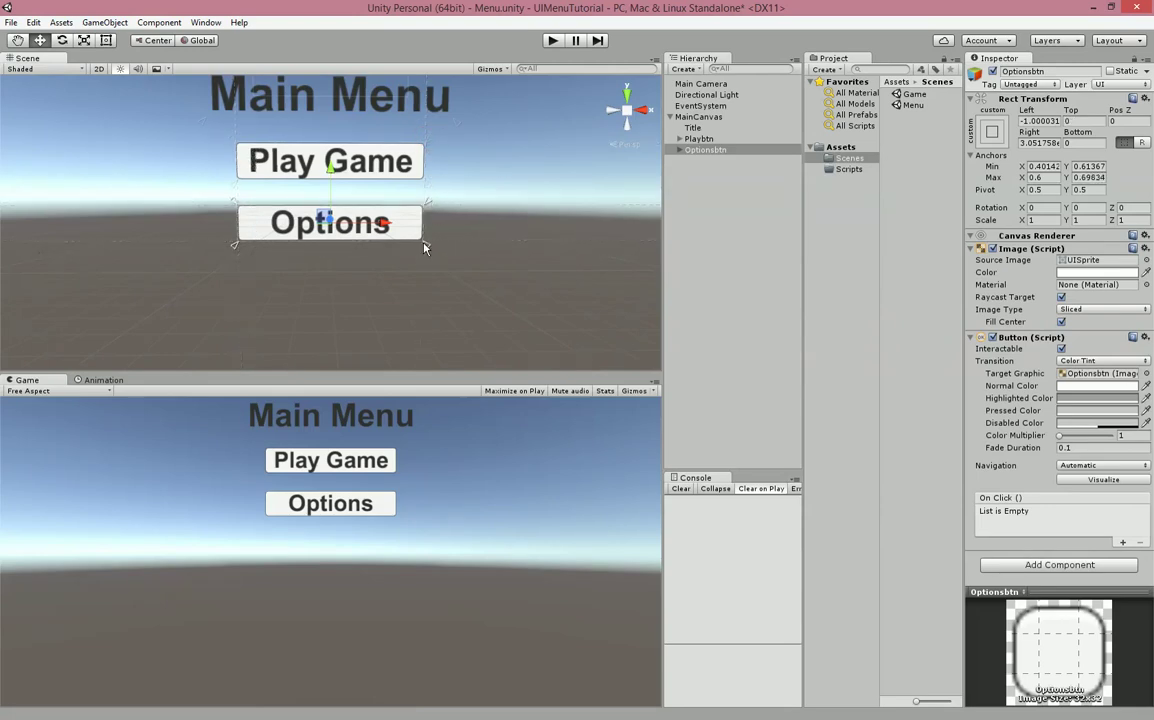
scroll(400, 212, "up", 2)
scroll(431, 206, "down", 3)
scroll(394, 245, "down", 2)
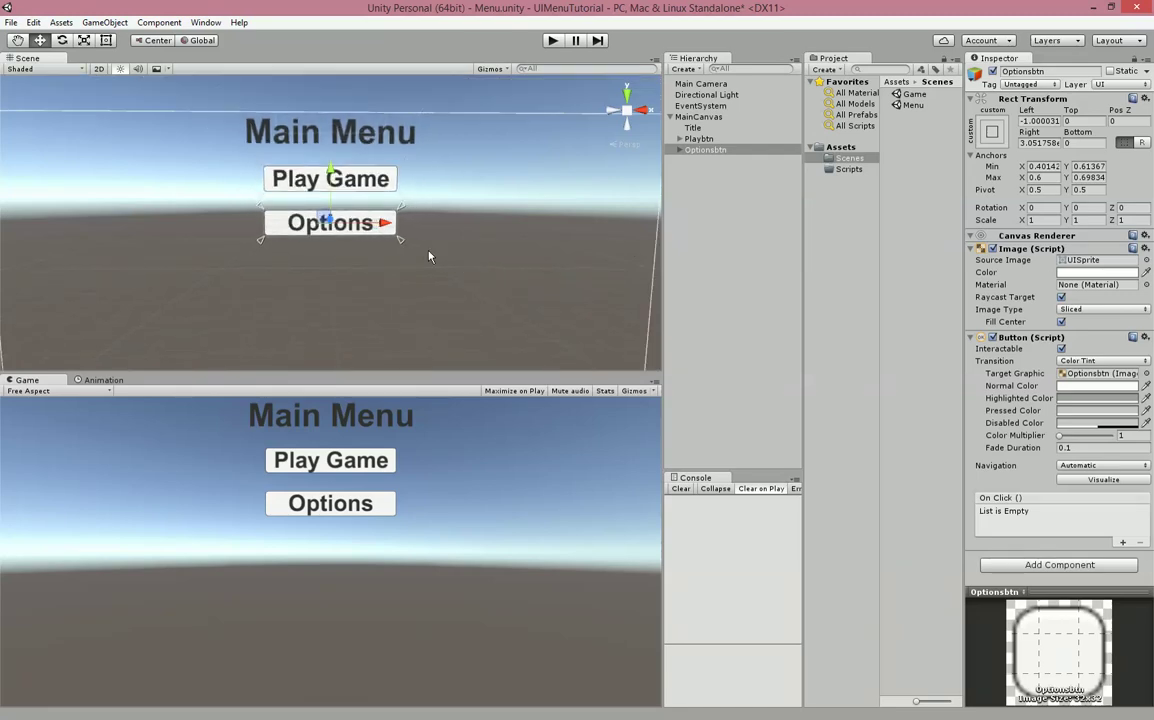
left_click(741, 220)
left_click_drag(664, 395, 713, 404)
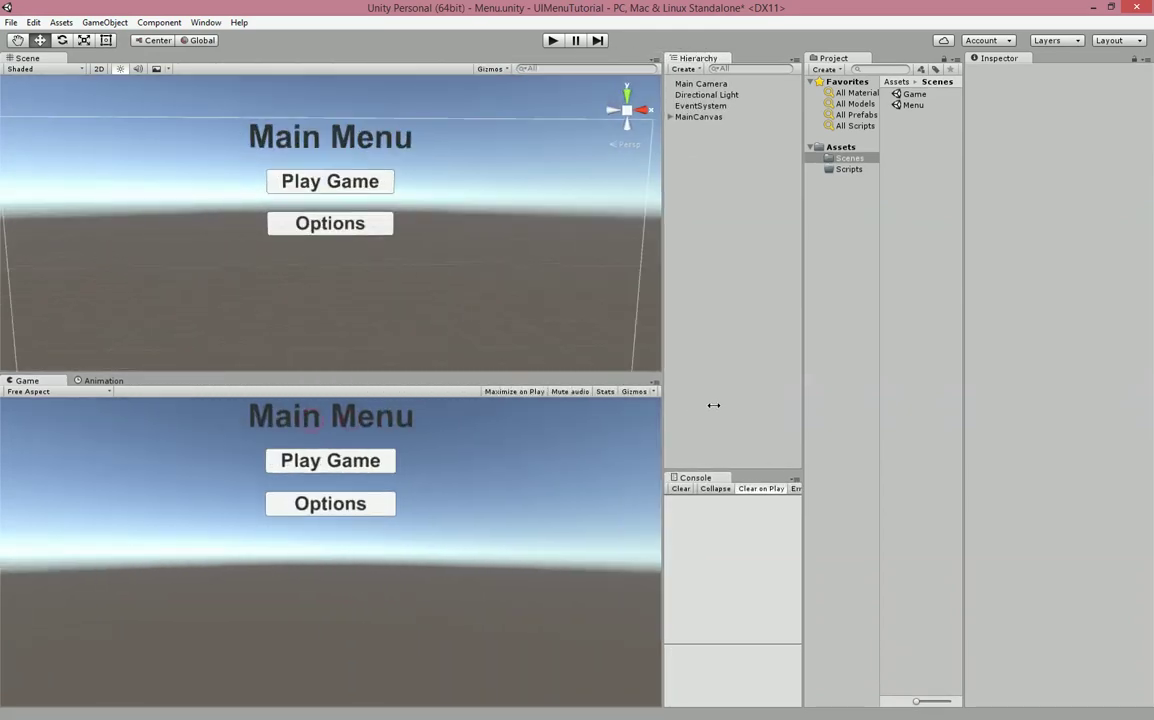
Duplicate MainCanvas with Ctrl+D, rename the copy OptionsCanvas, and expand its children
left_click(703, 118)
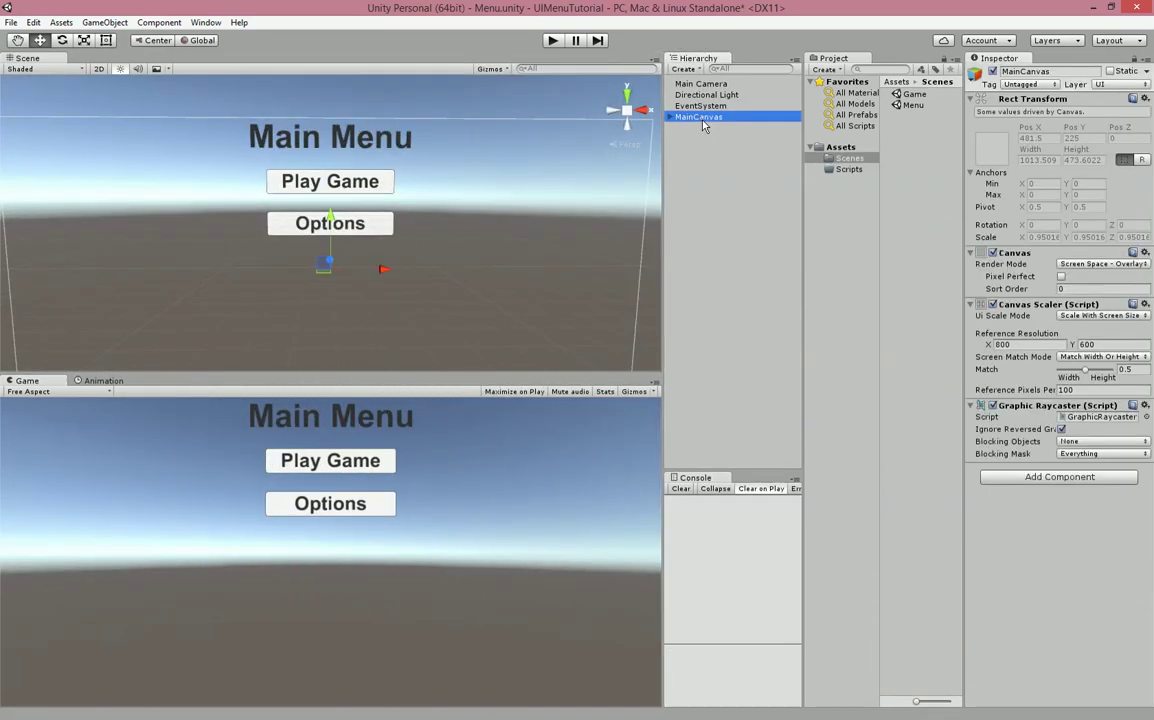
key("ctrl+d")
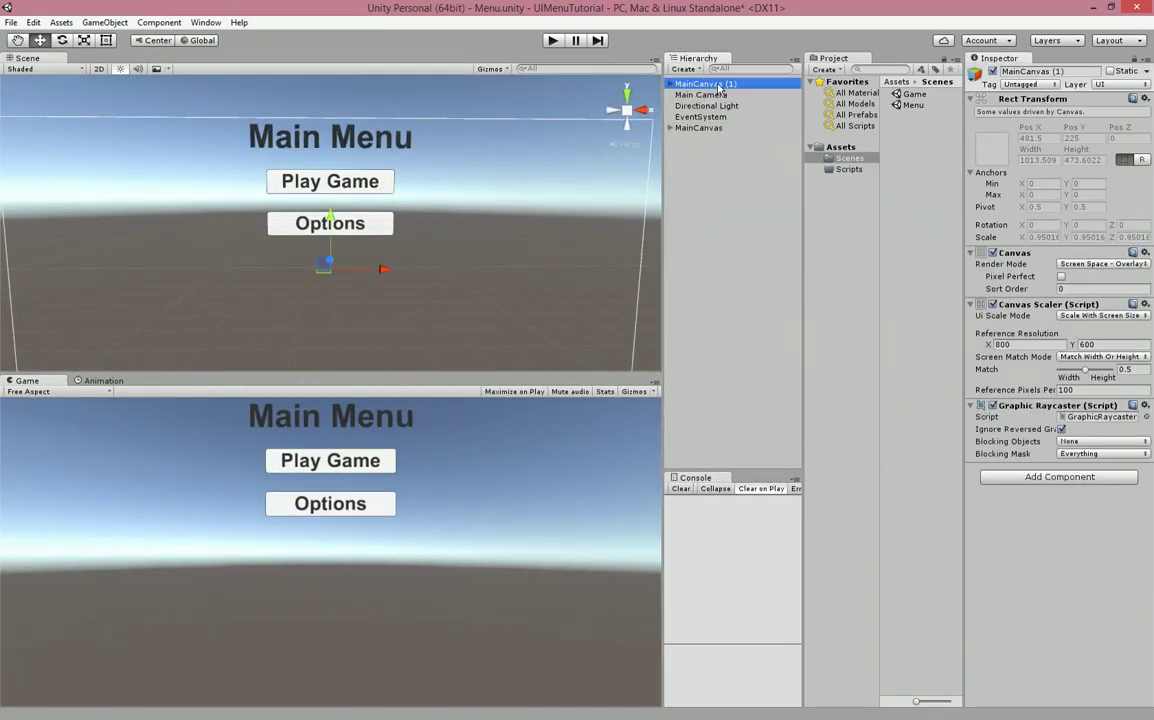
left_click(1072, 71)
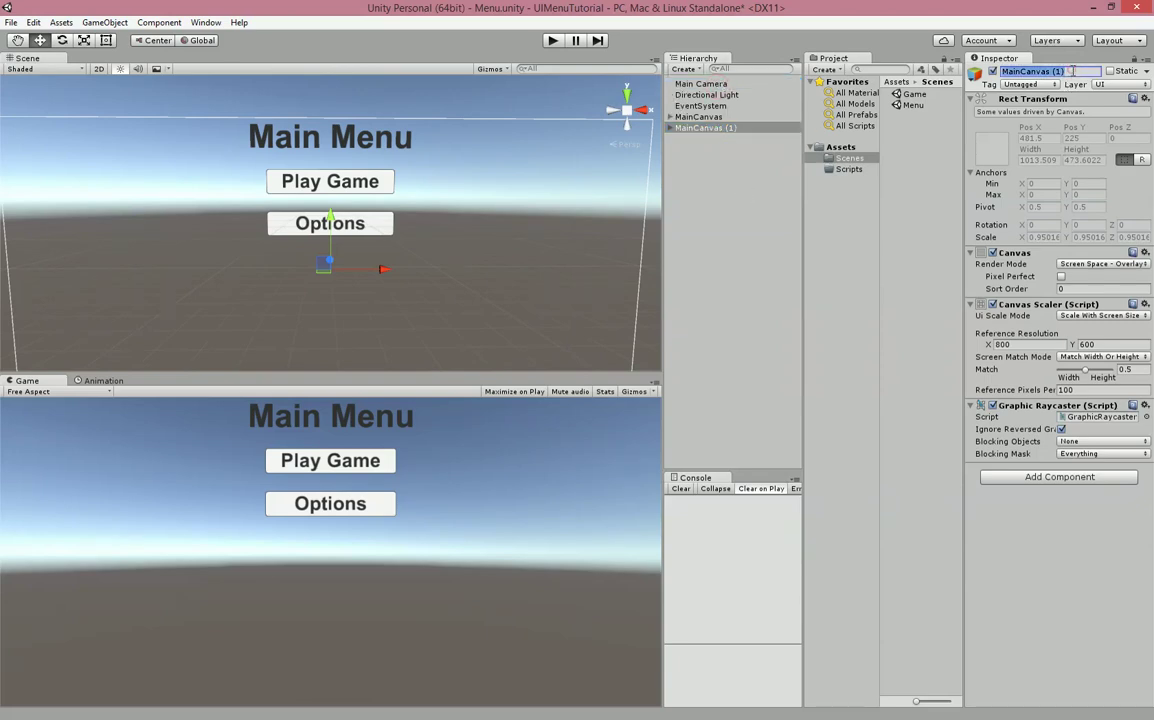
type("OptionsC")
left_click(672, 131)
left_click(670, 129)
Change the OptionsCanvas title text to 'Options' and deactivate MainCanvas
left_click(692, 139)
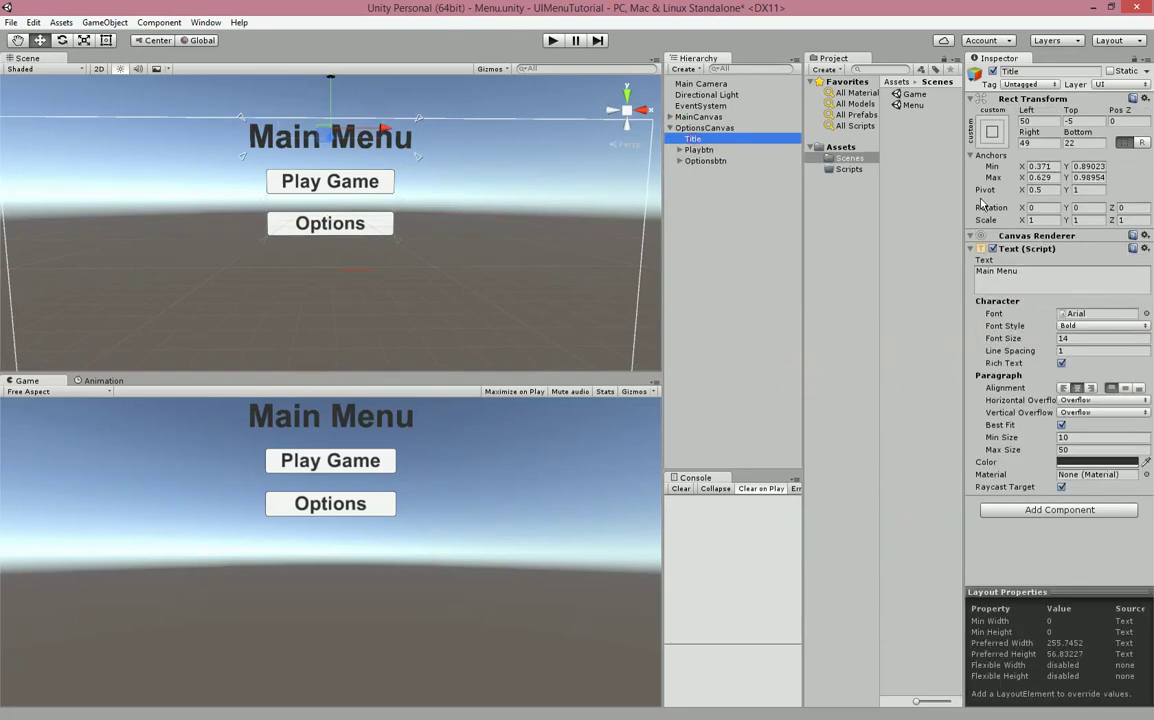
left_click(1053, 281)
key("ctrl+a")
type("O")
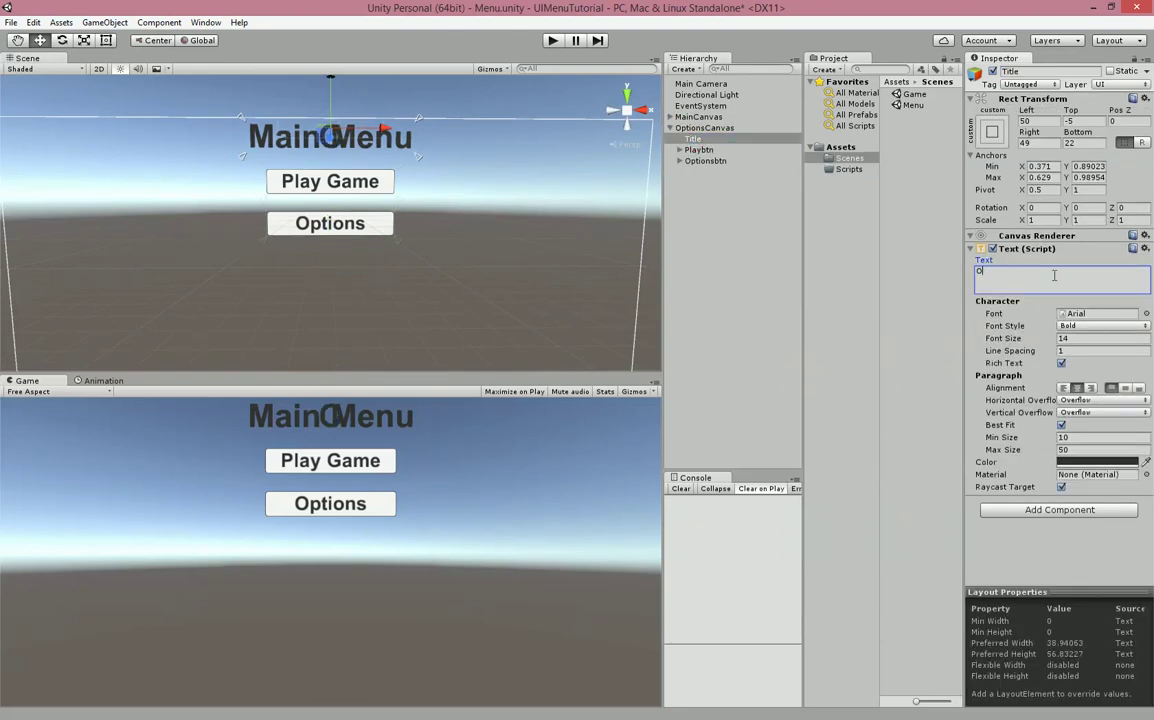
type("ptions")
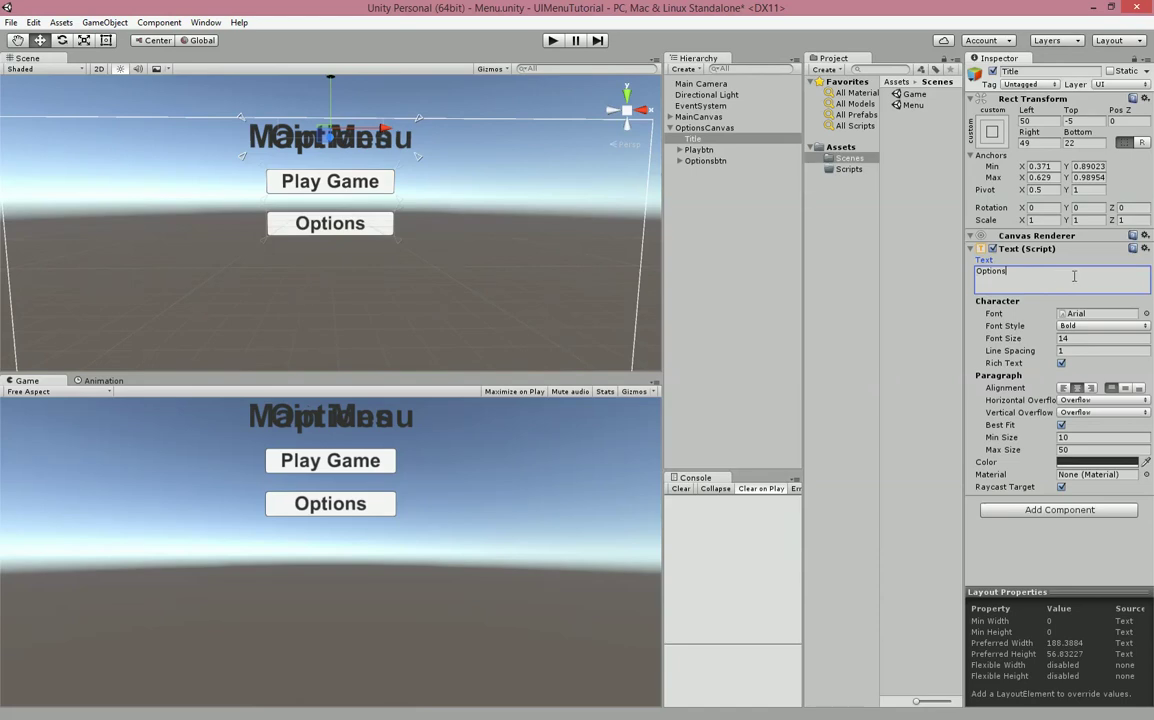
left_click(698, 117)
left_click(993, 72)
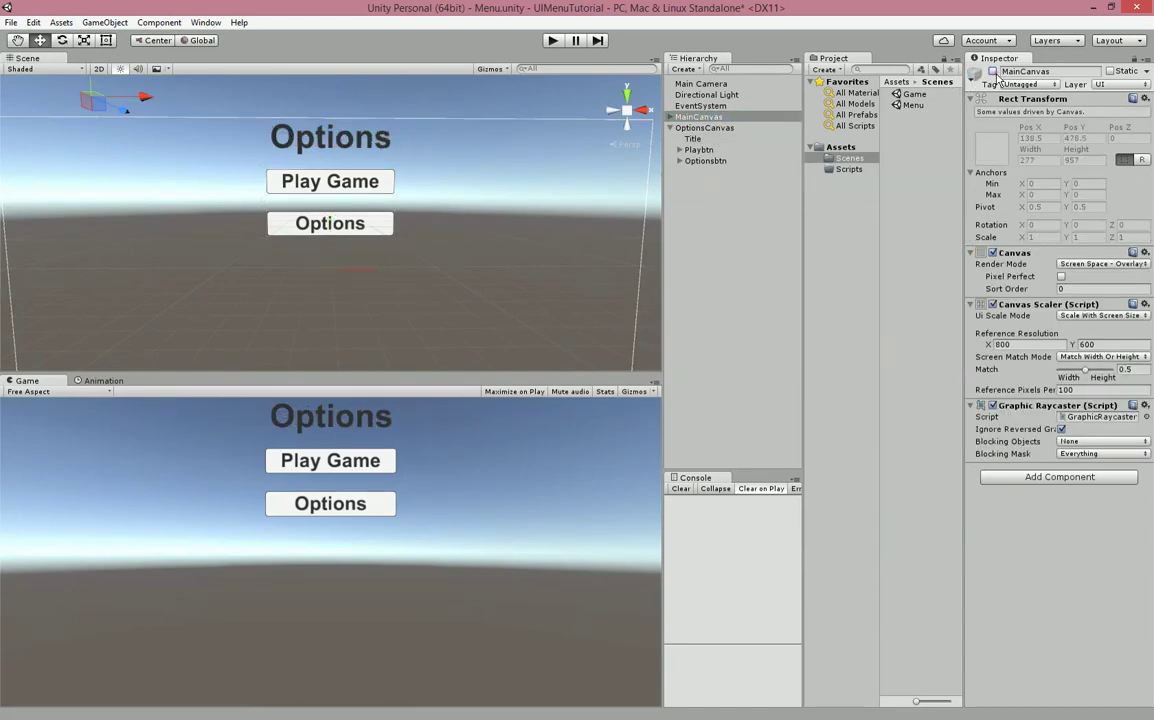
Rename Playbtn to Soundbtn and set its label to 'Sound On/Off' with Max Size 25
left_click(705, 150)
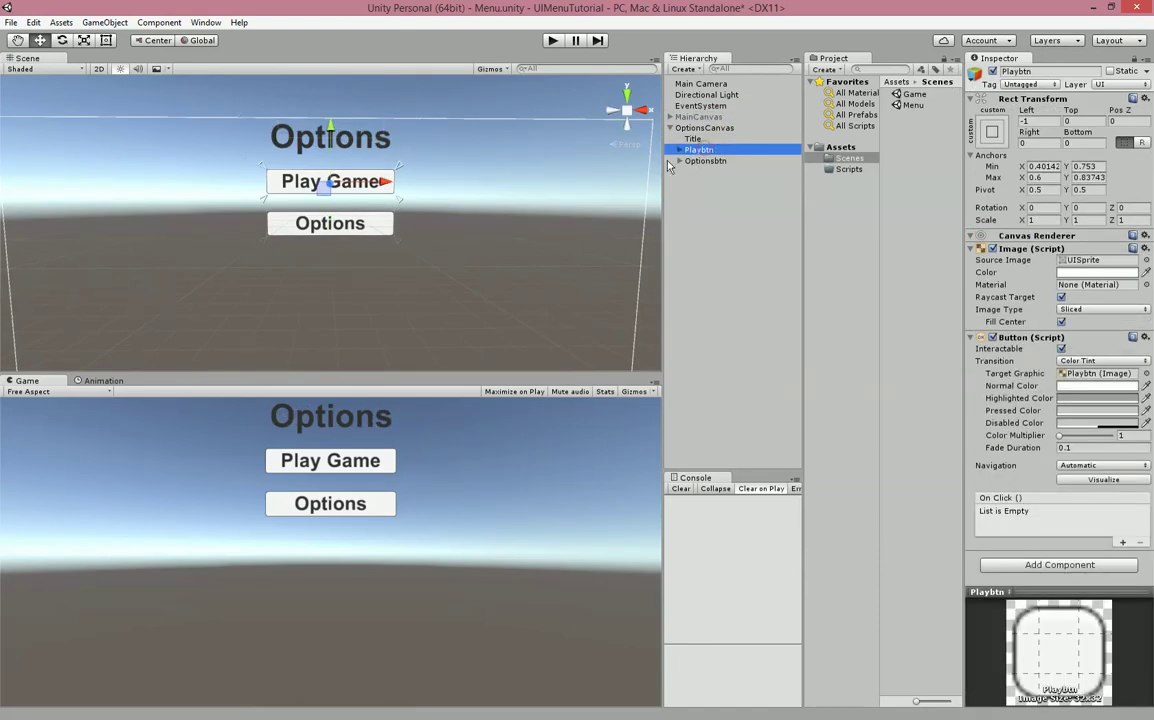
left_click(680, 150)
left_click(730, 150)
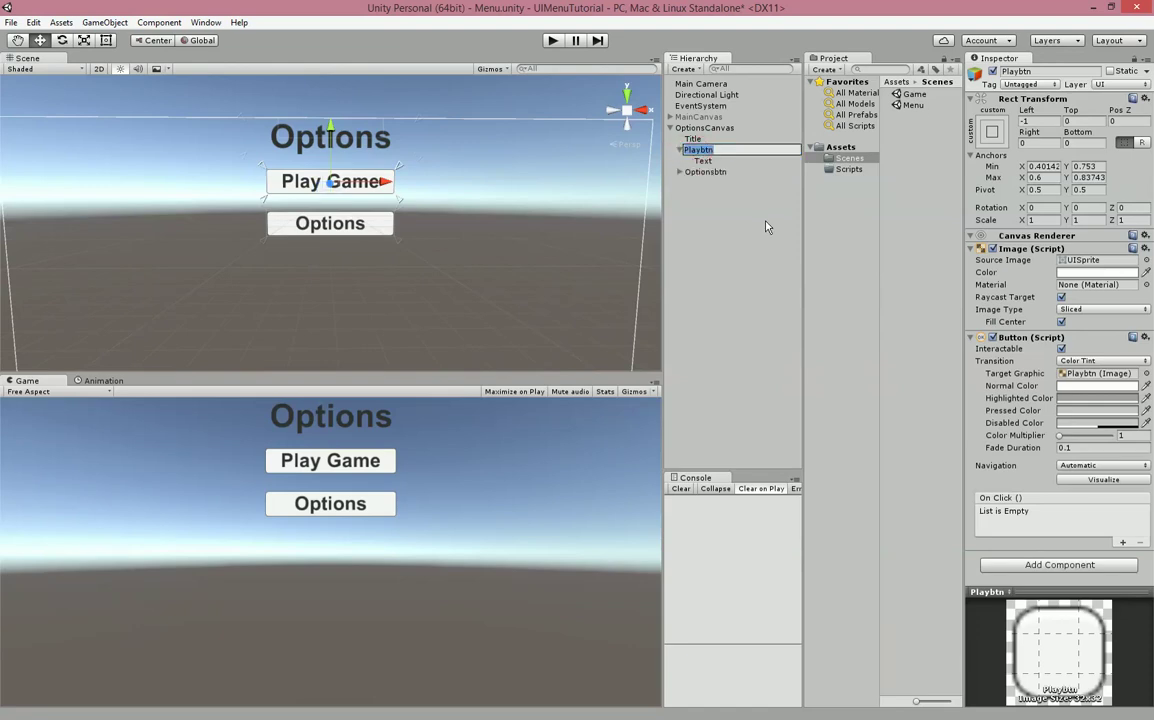
type("Soundbtn")
key("Return")
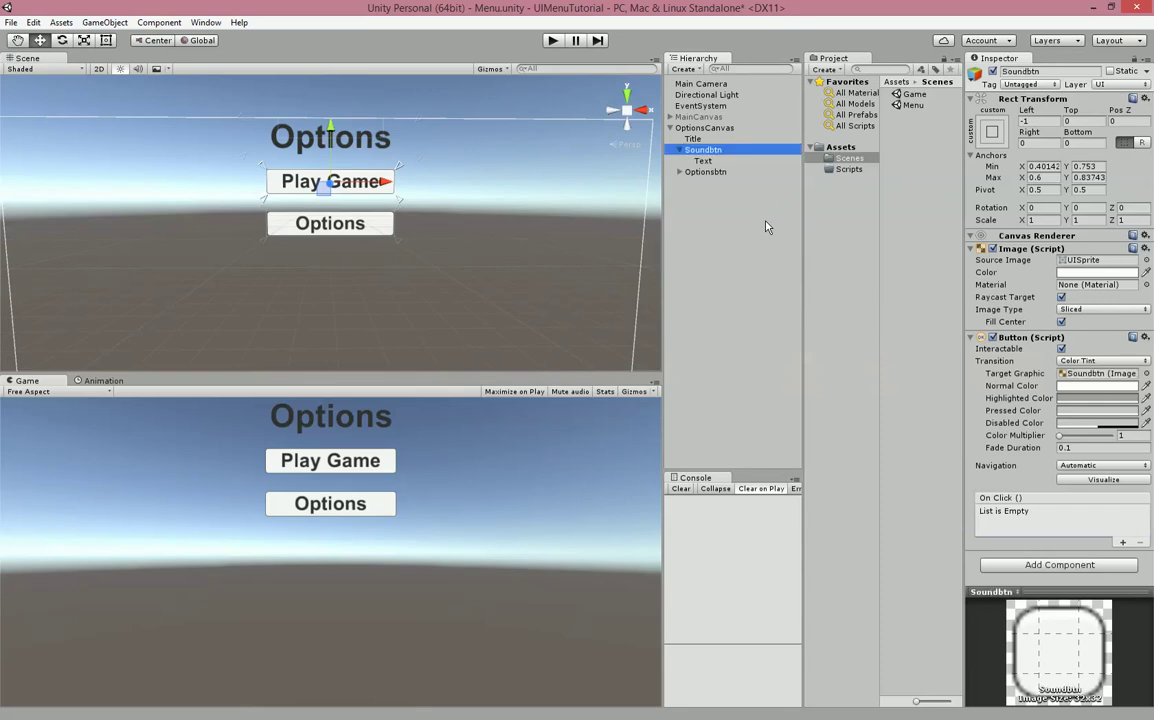
left_click(703, 160)
left_click(1036, 280)
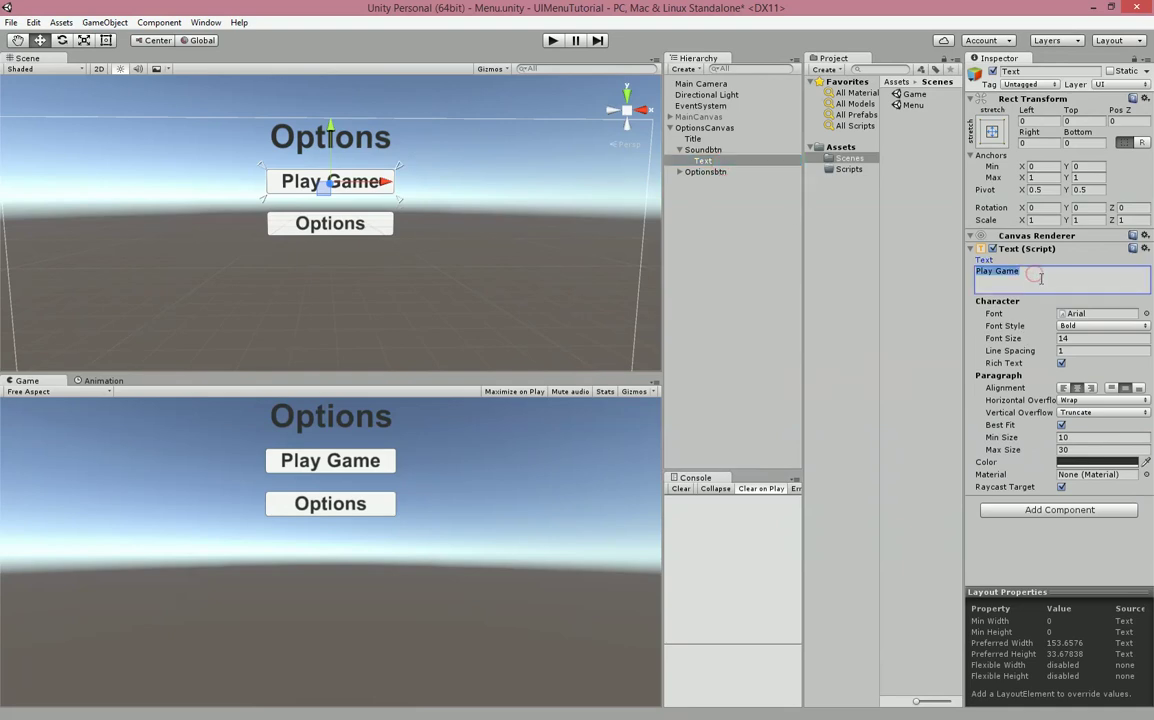
type("Sound On")
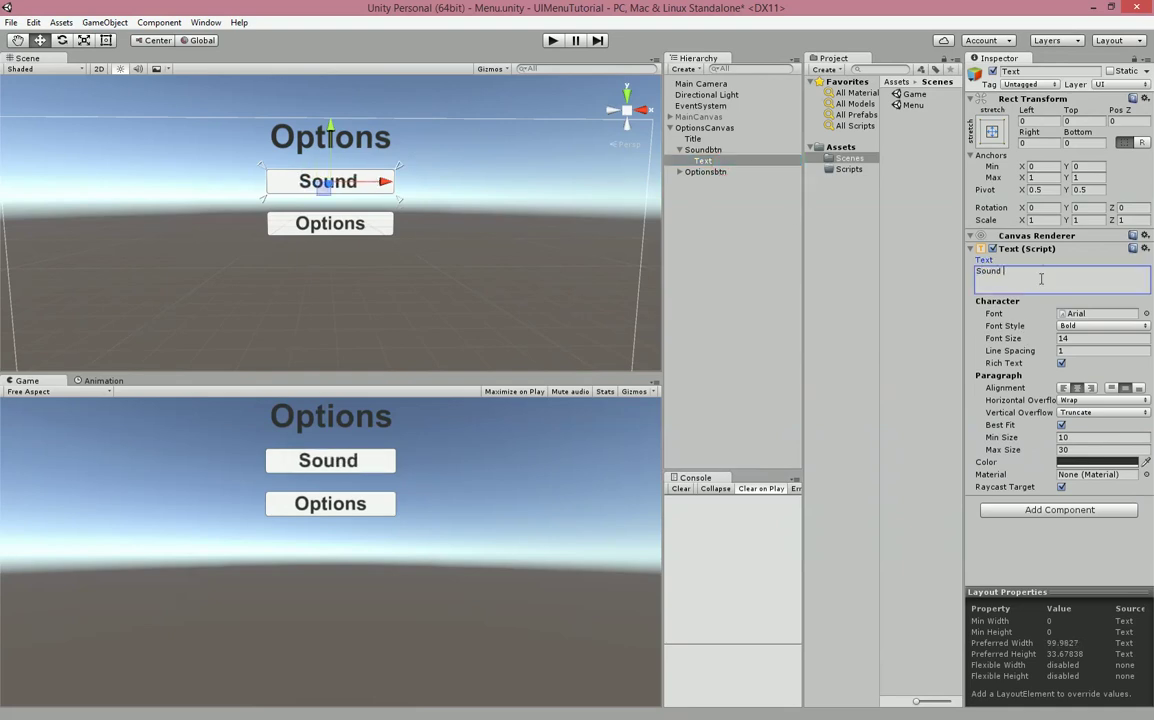
type("/Off")
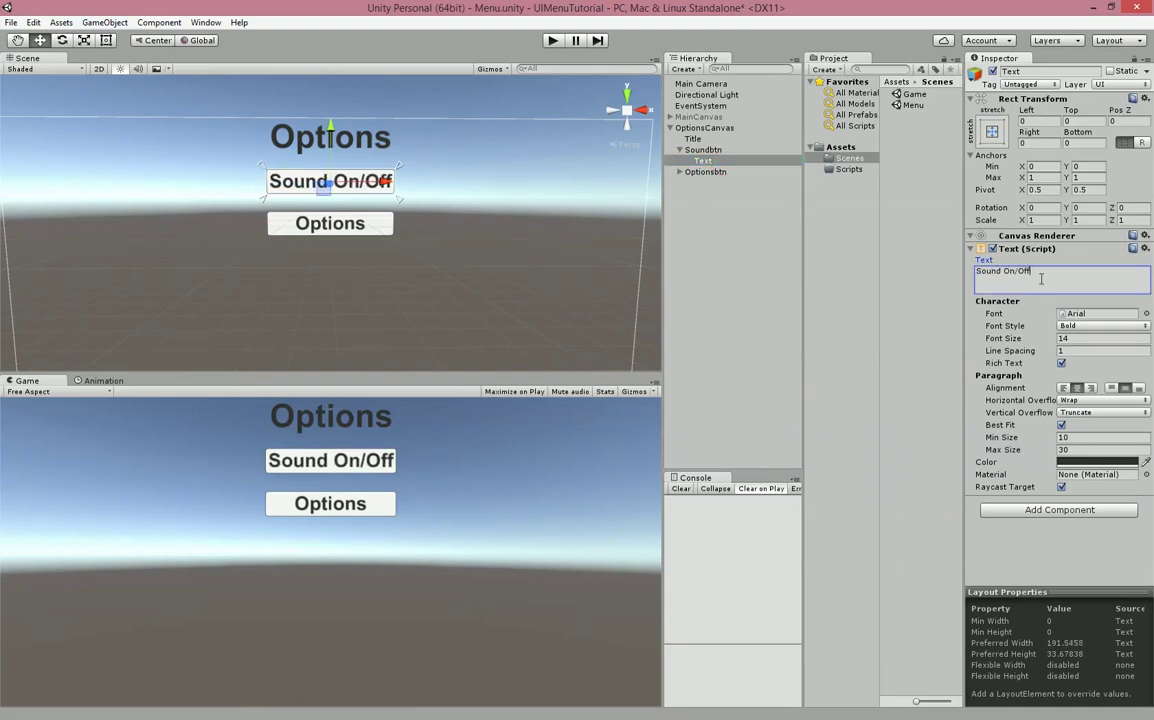
left_click(1081, 449)
type("25")
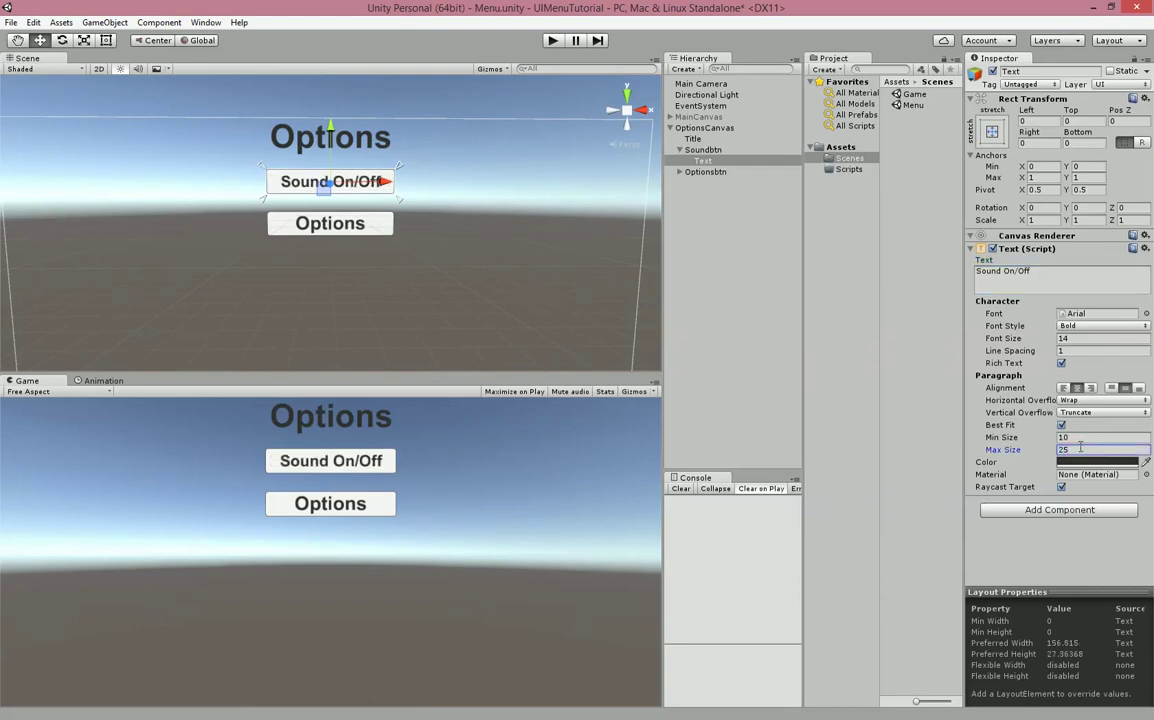
Rename Optionsbtn to Returnbtn and set its label text to 'Return'
left_click(705, 171)
left_click(1046, 70)
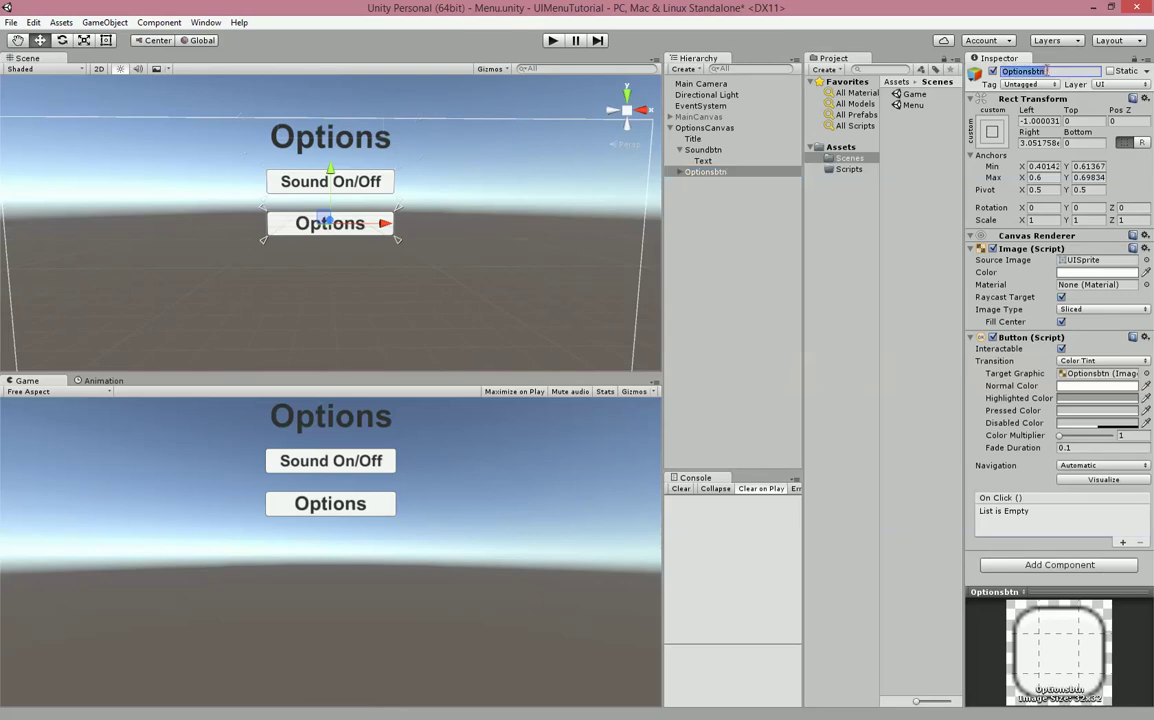
type("Returnbtn")
key("Return")
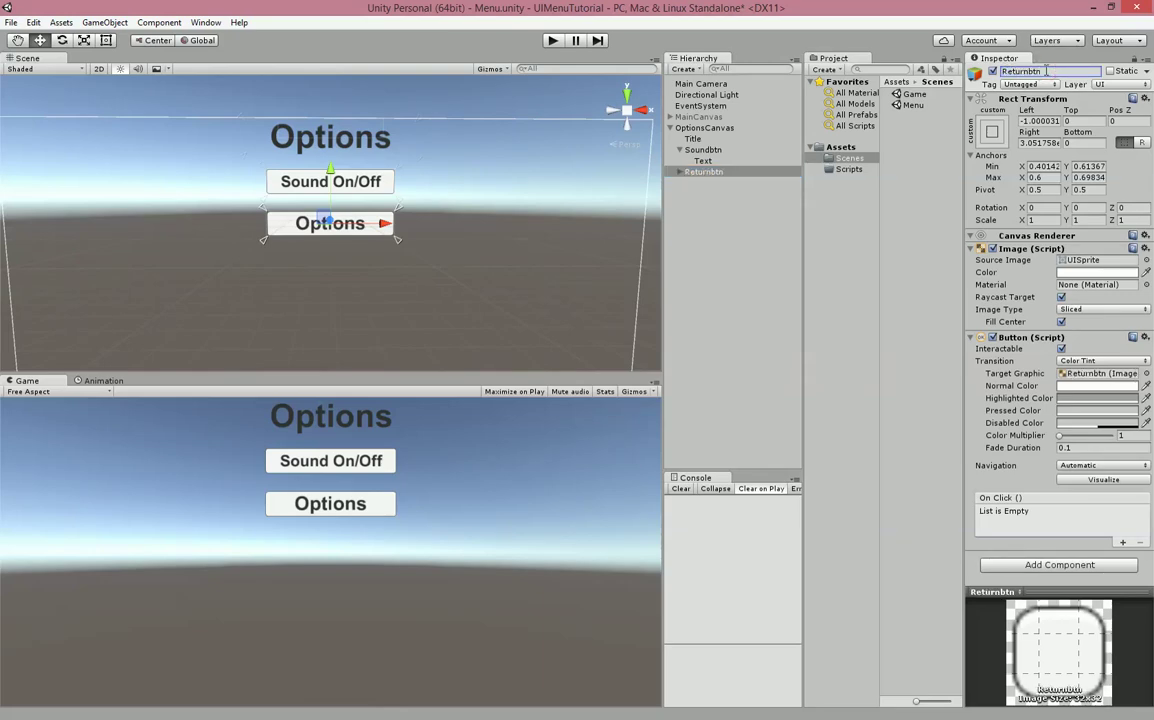
left_click(679, 172)
left_click(703, 183)
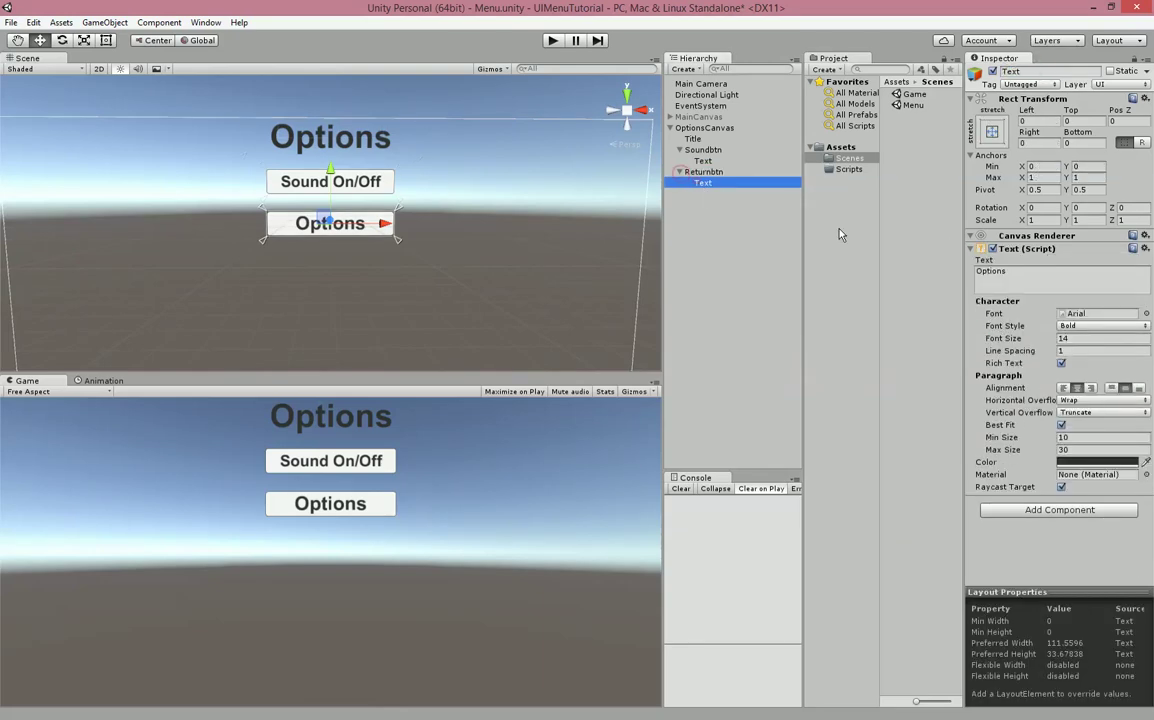
left_click(1058, 270)
type("Return")
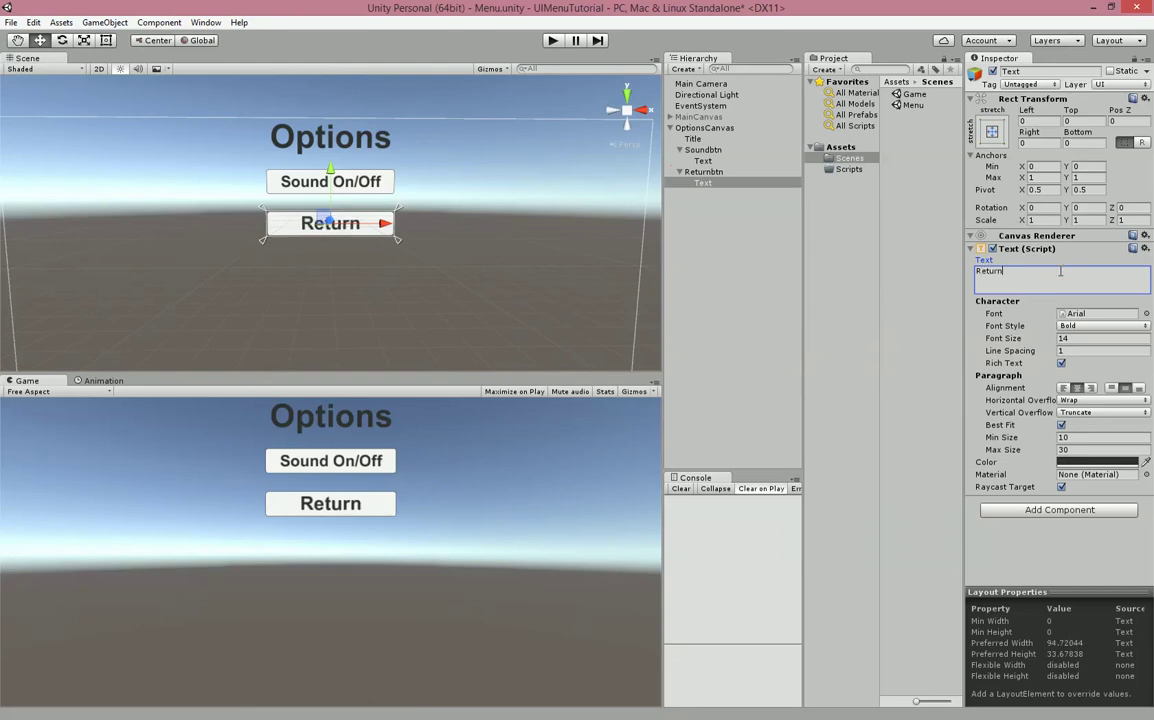
left_click(1078, 449)
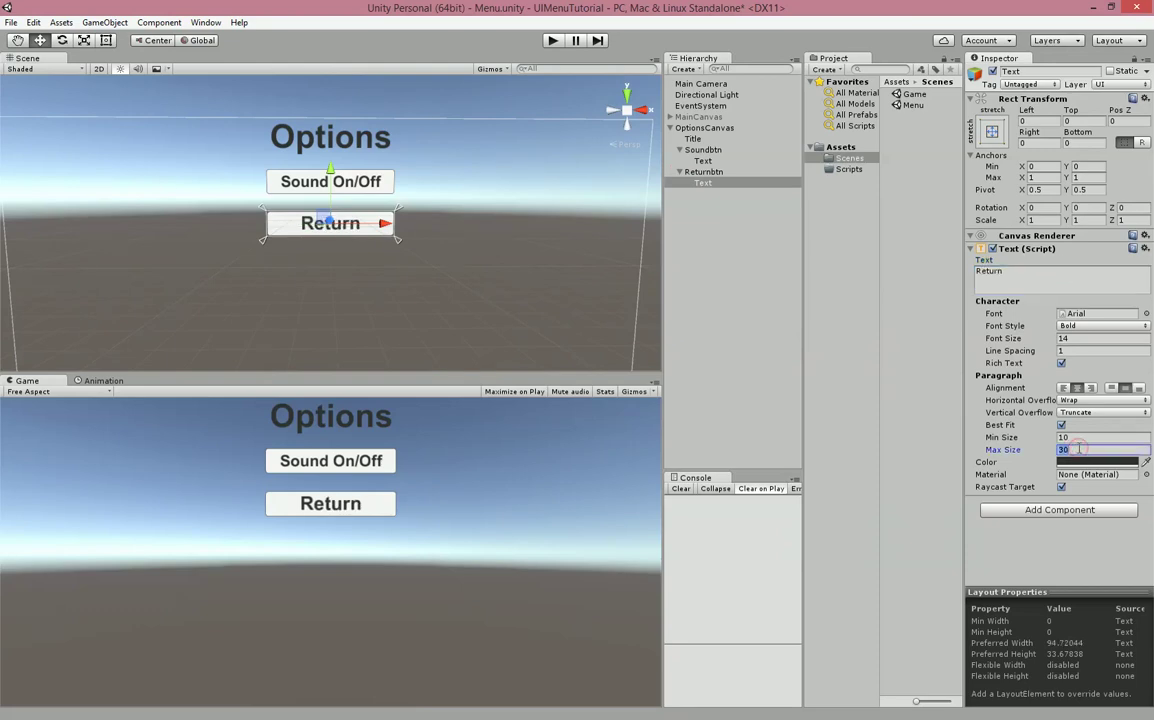
Cap the Return label at Max Size 25, collapse OptionsCanvas and reactivate MainCanvas
type("25")
left_click(757, 251)
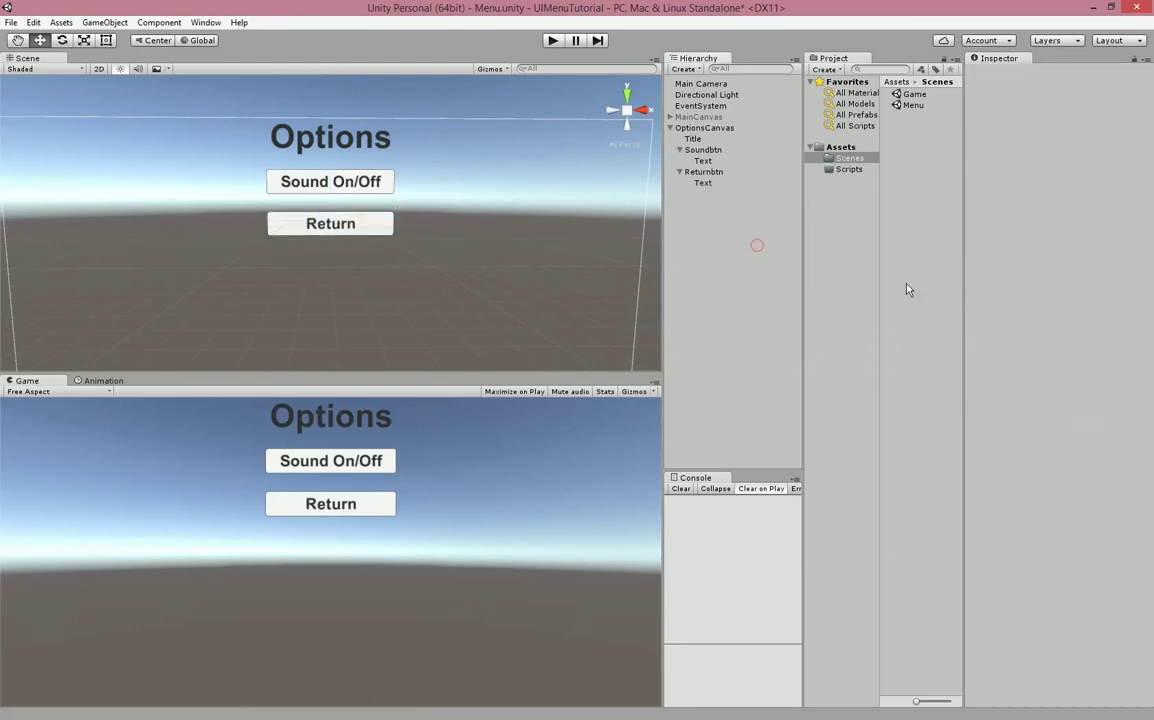
left_click(671, 128)
left_click(698, 117)
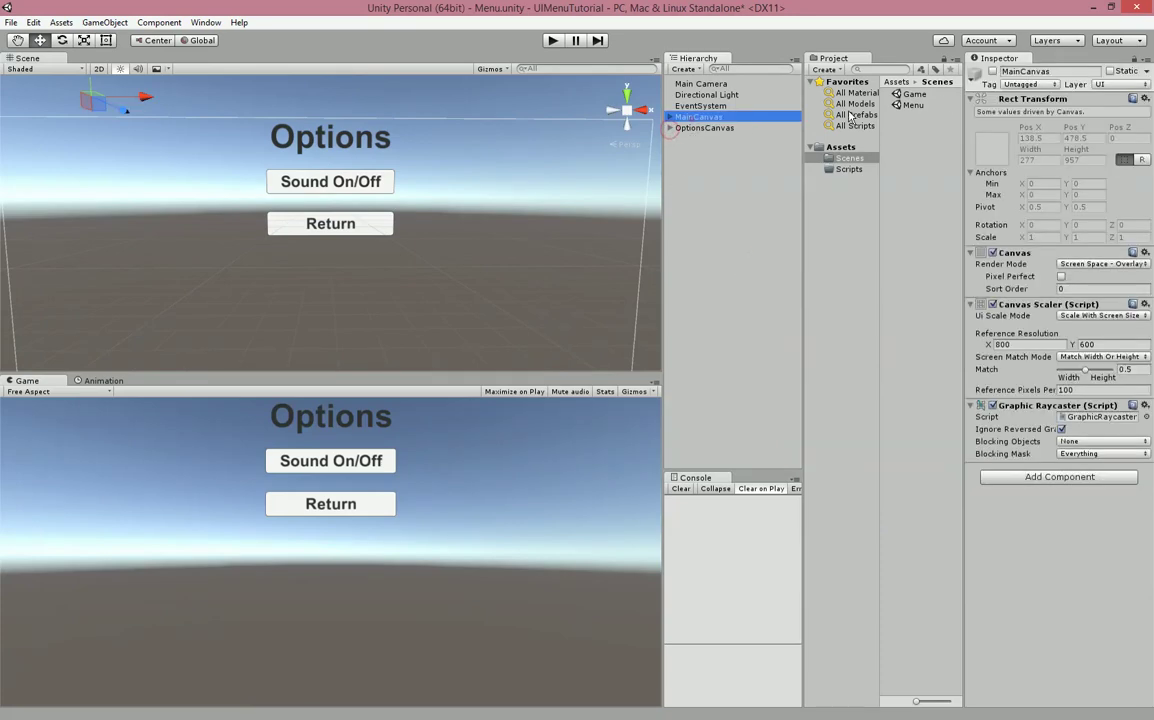
left_click(993, 70)
left_click(746, 232)
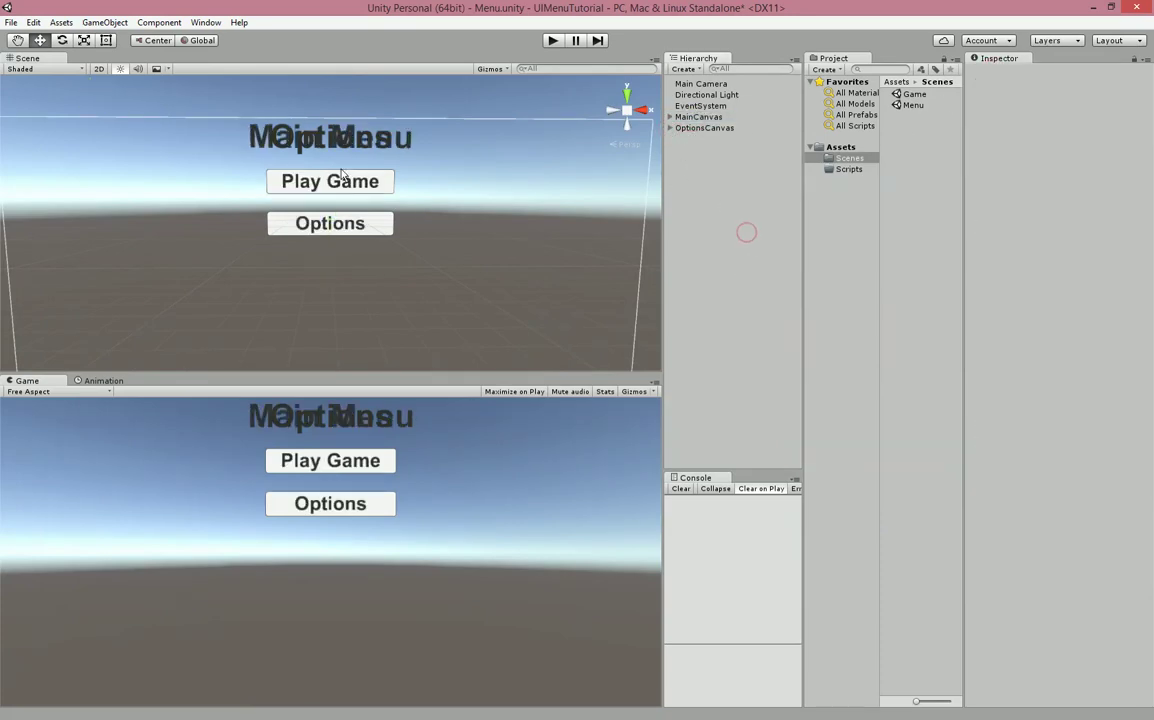
Create a new C# script named Menu in the Scripts folder
scroll(376, 242, "down", 3)
scroll(400, 244, "up", 2)
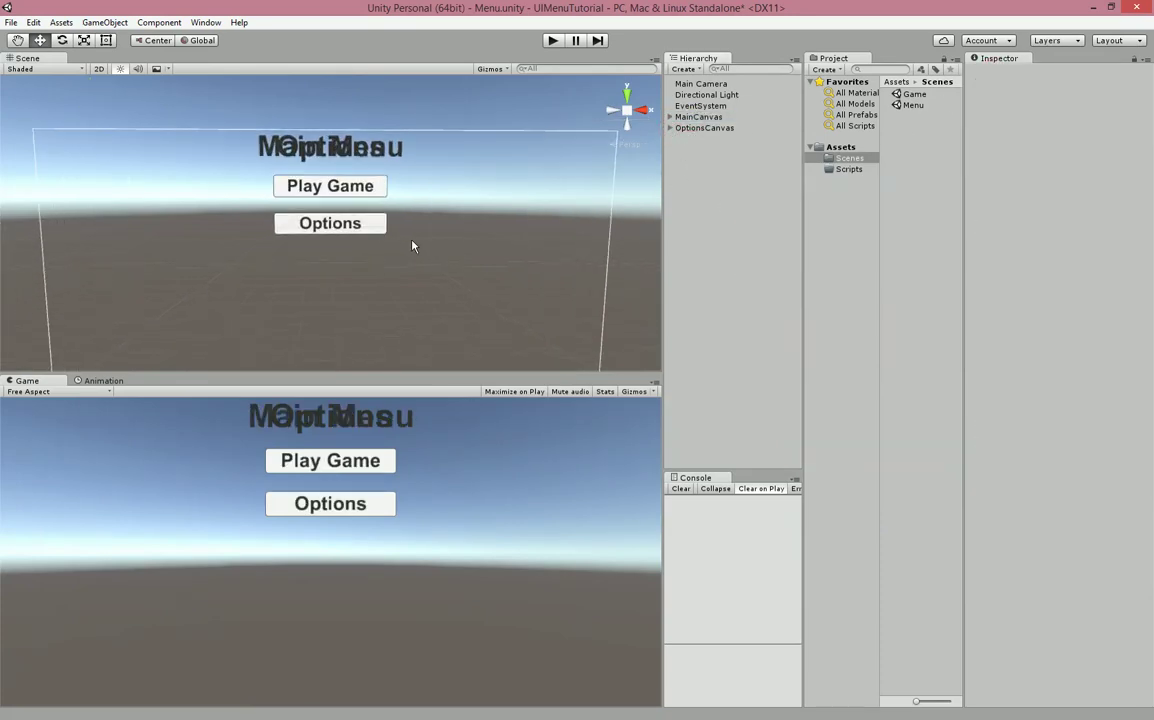
left_click(847, 170)
right_click(916, 142)
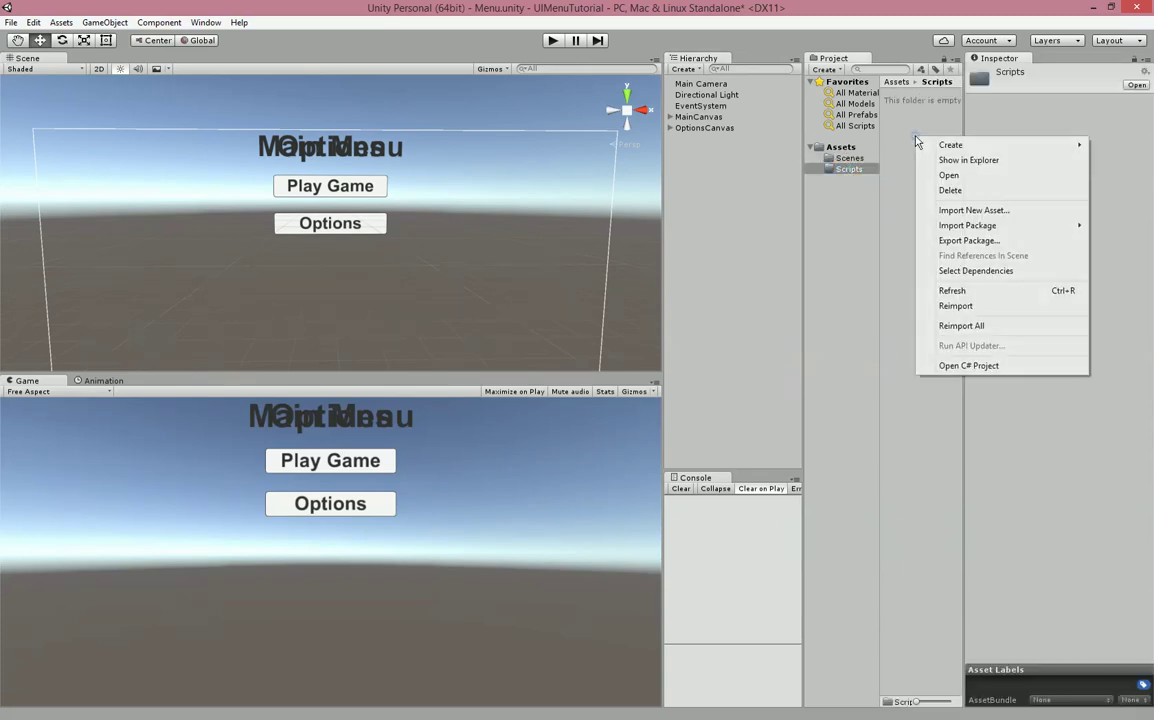
mouse_move(945, 145)
left_click(853, 171)
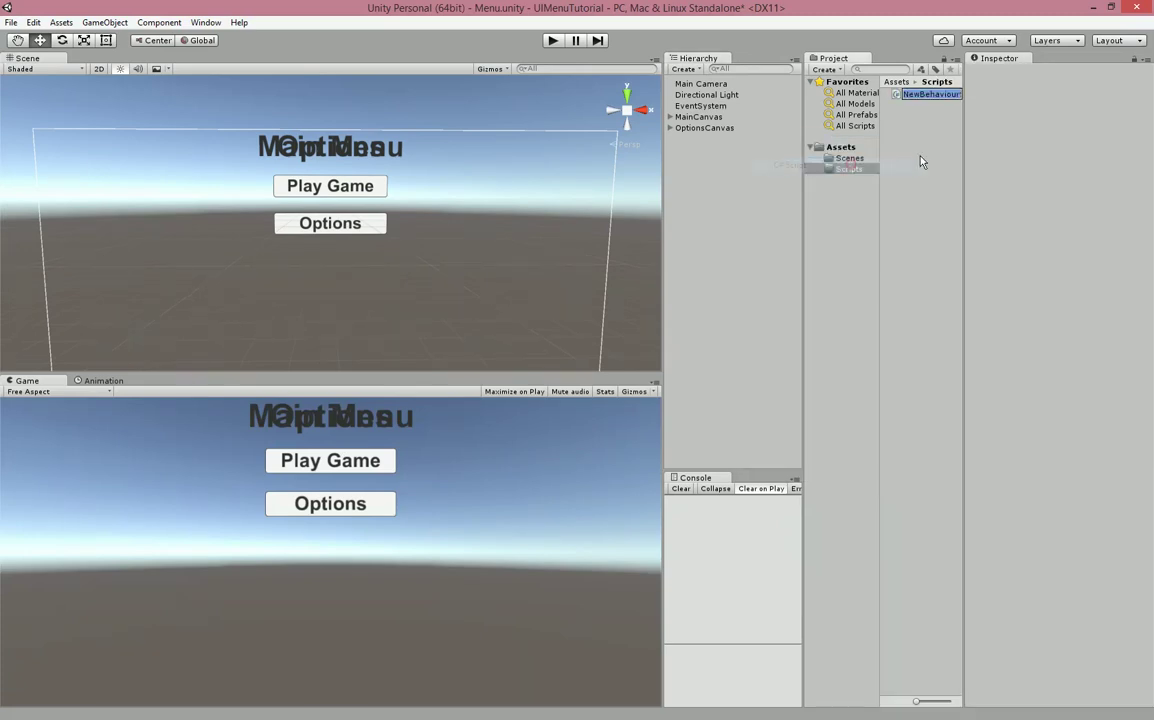
type("Menu")
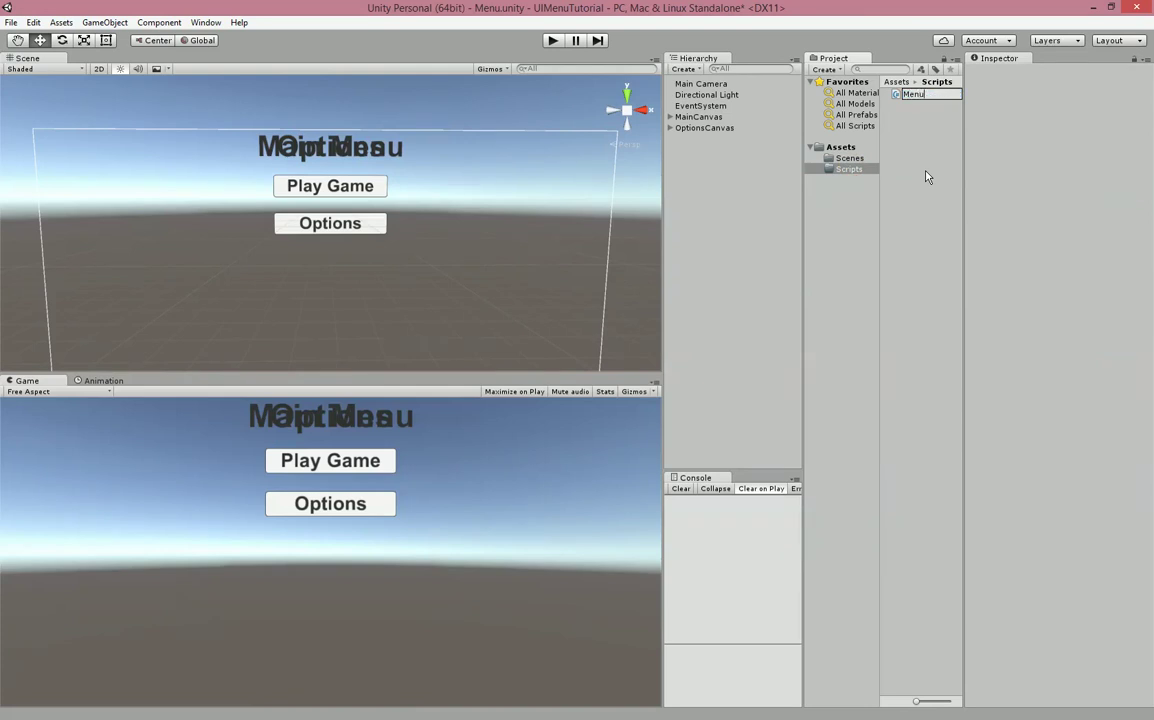
key("Return")
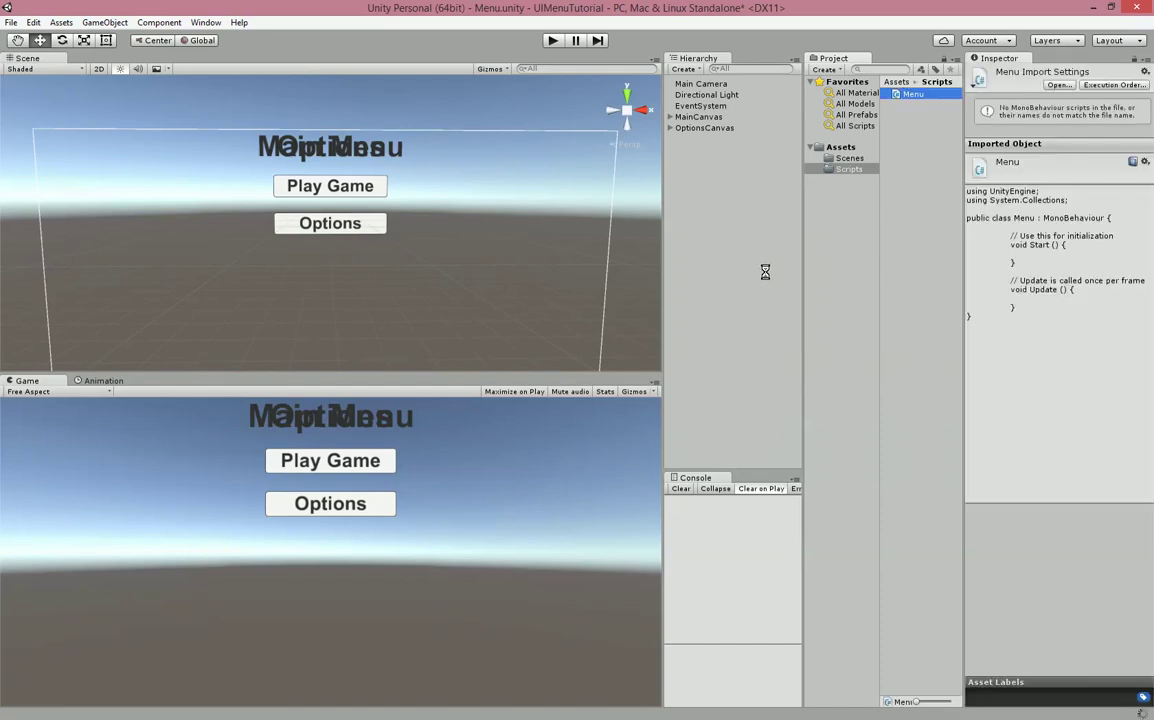
Open Menu.cs, delete the template Start and Update methods, and add 'using UnityEngine.UI;'
double_click(912, 94)
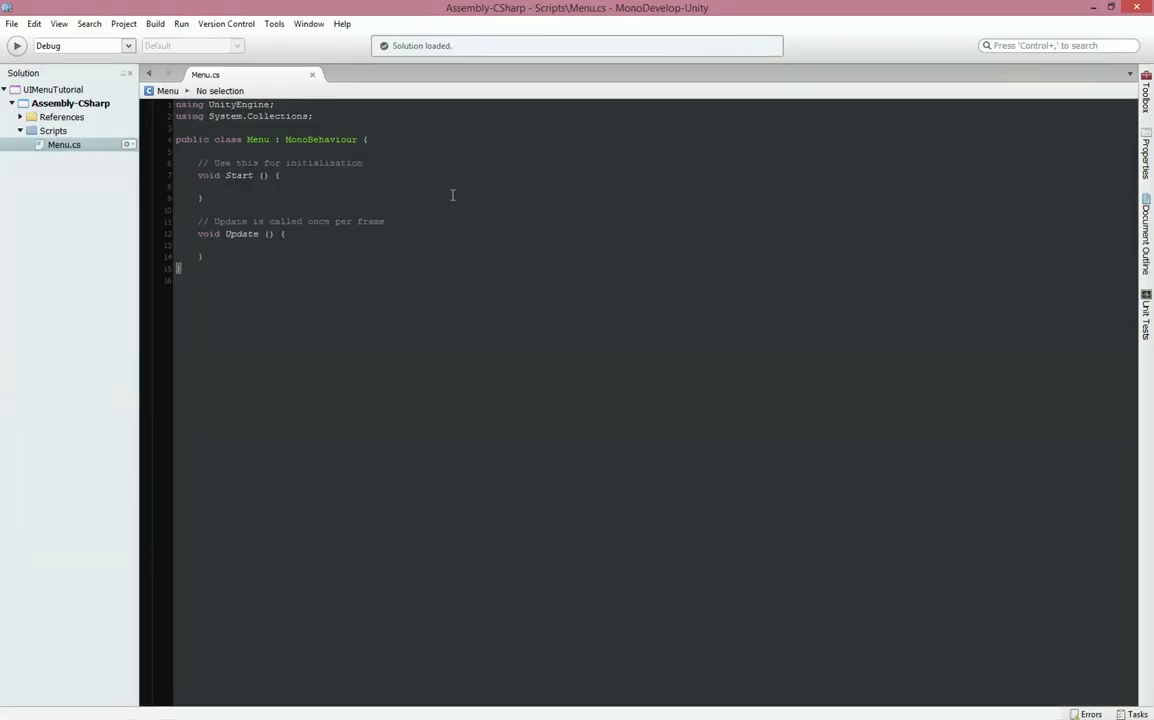
left_click(364, 139)
key("Return")
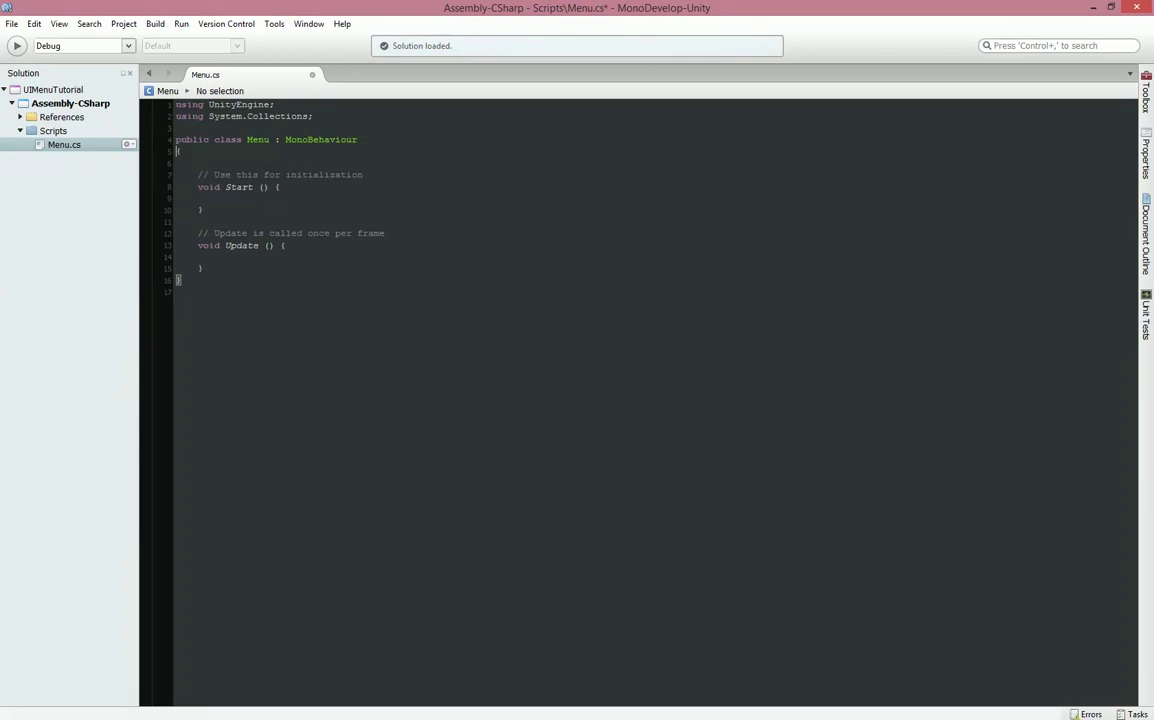
left_click_drag(205, 262, 227, 155)
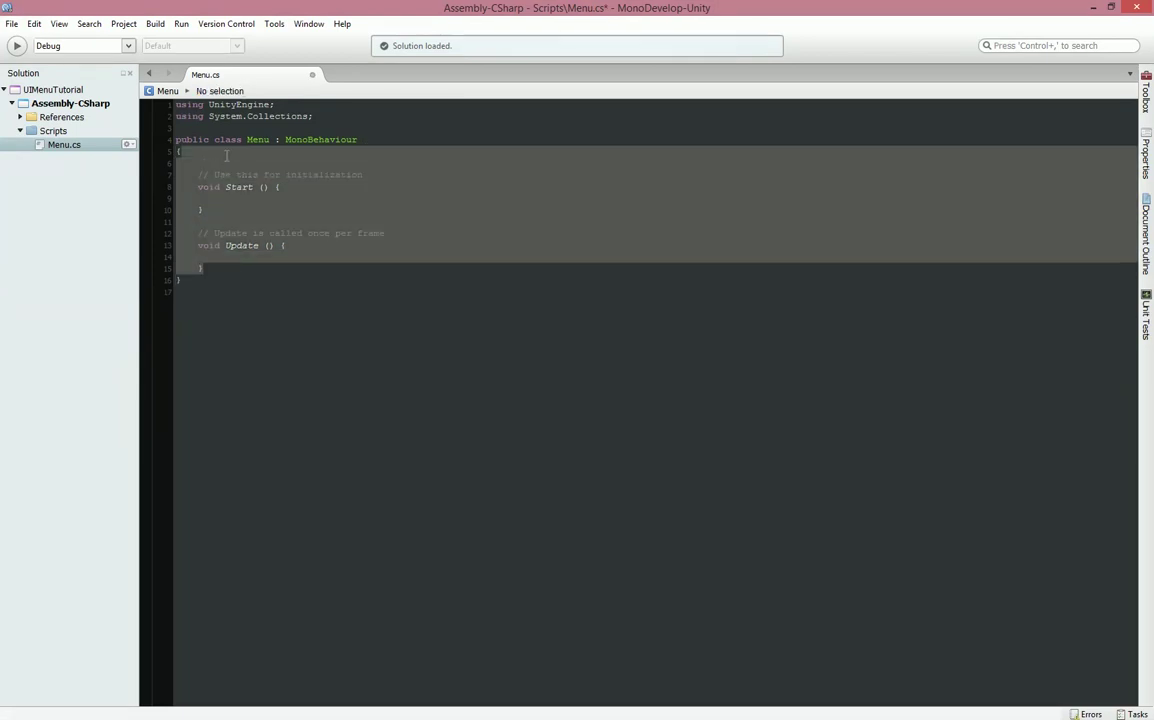
key("Return")
left_click(325, 111)
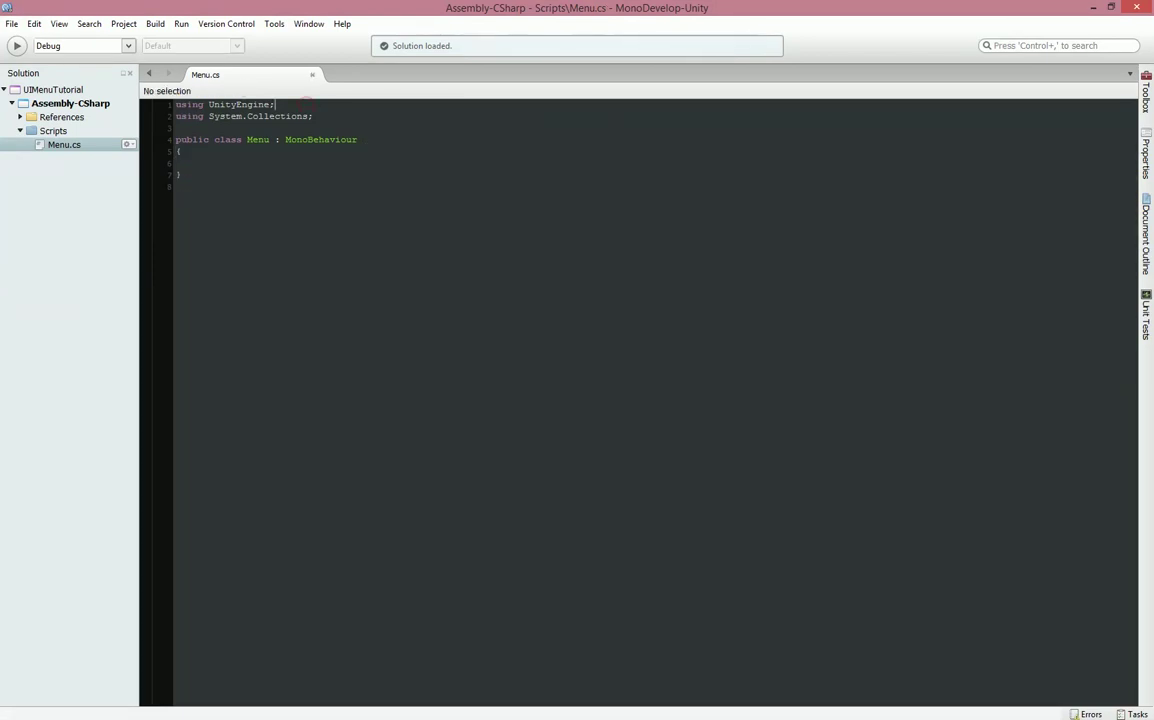
key("Return")
type("using U")
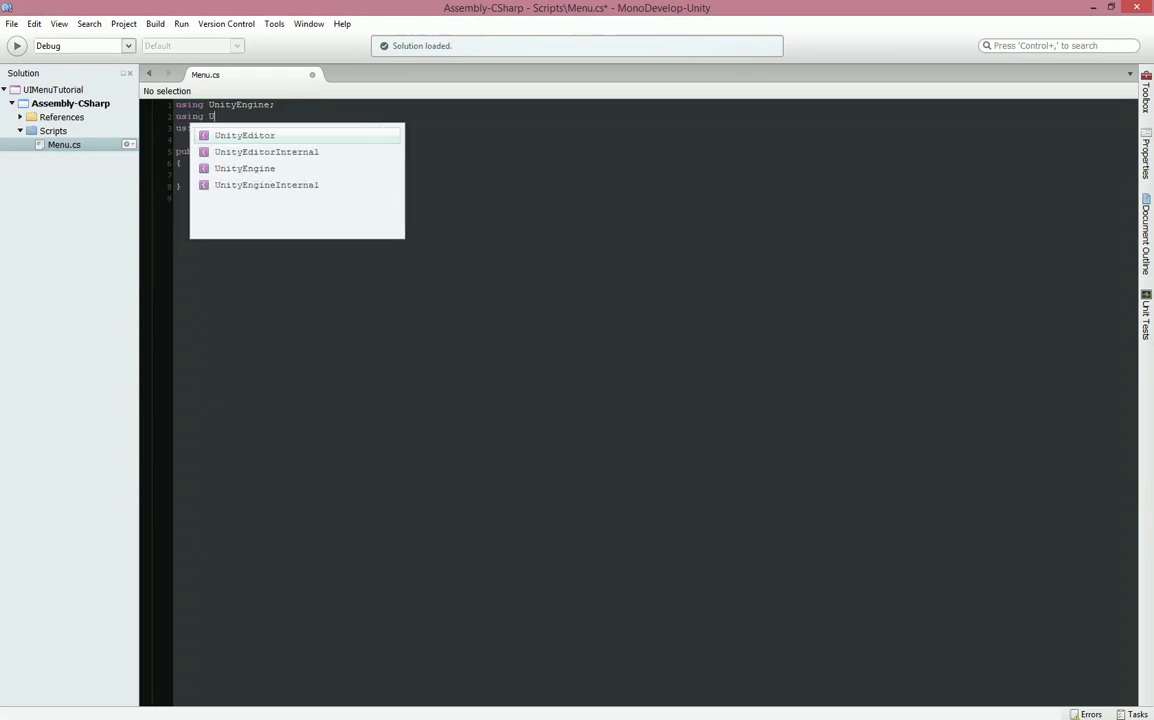
type("nityEngine.UI;")
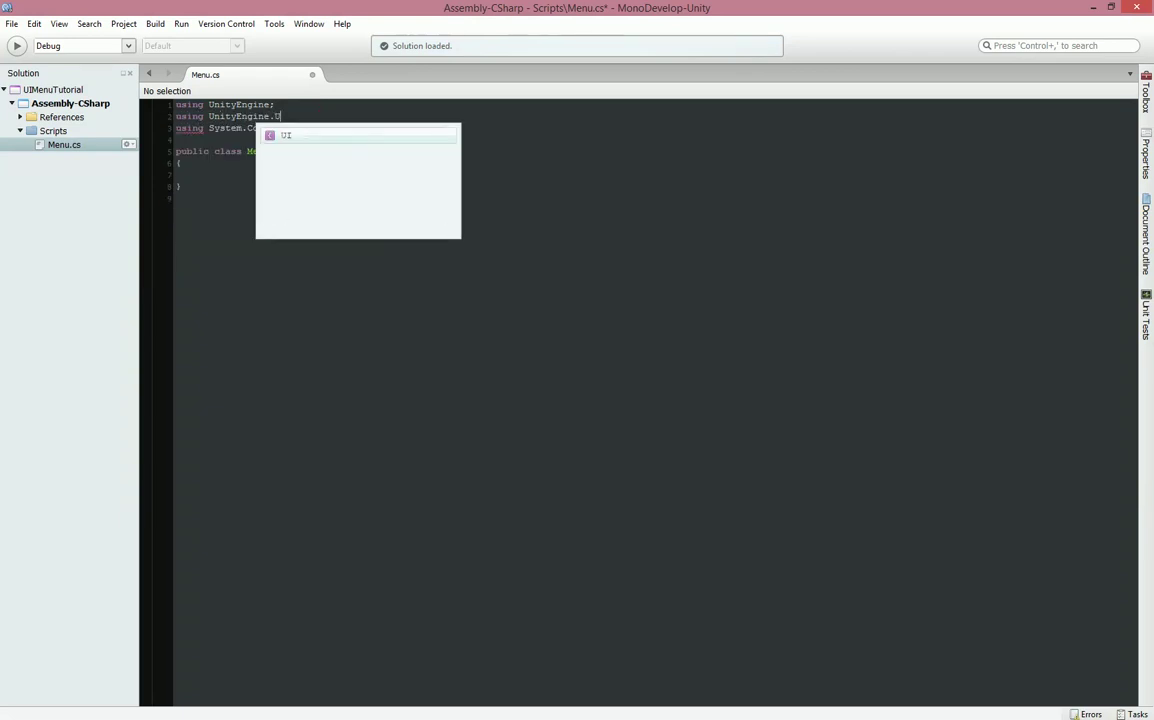
key("ctrl+s")
Declare public Canvas fields MainCanvas and OptionsCanvas, then begin 'void Awake()'
key("Down")
key("Down")
key("Down")
key("Down")
key("Down")
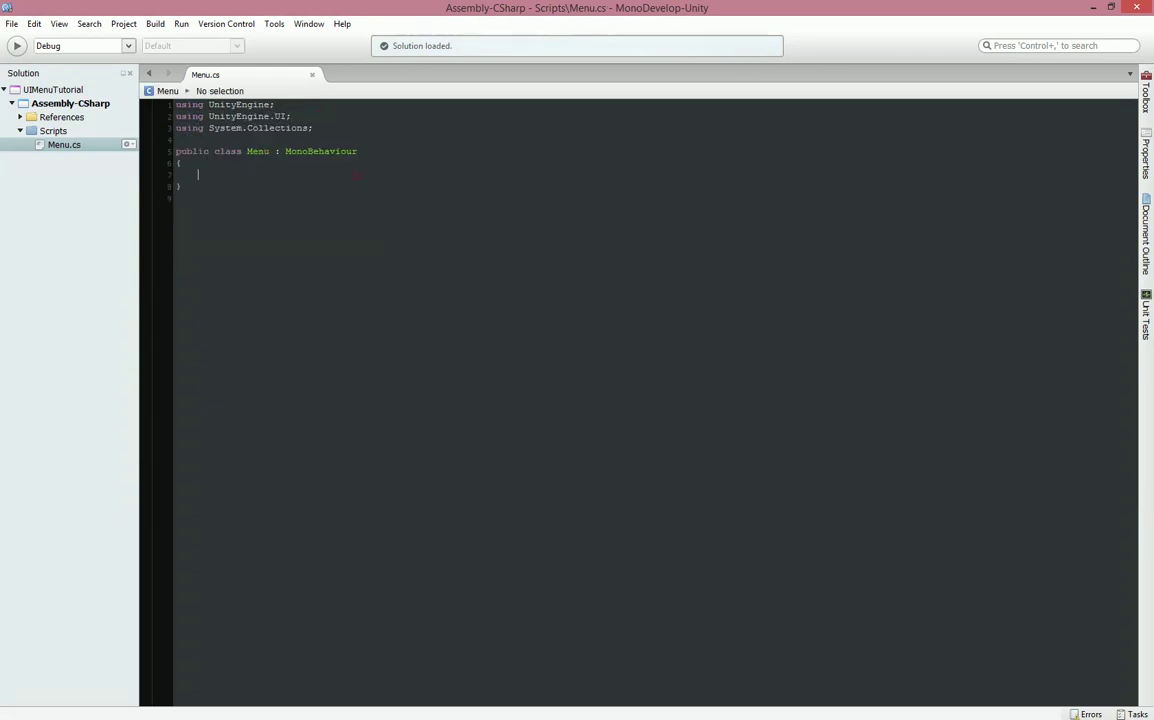
type("public Canvas Main")
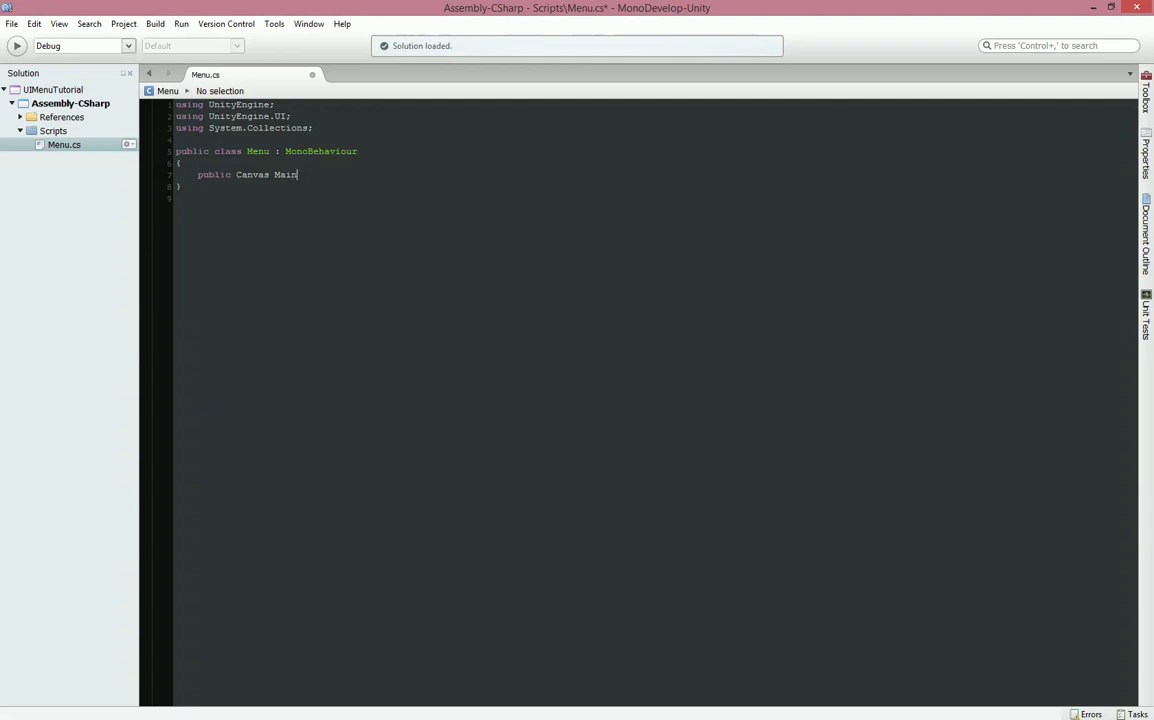
type("Canvas;")
key("Return")
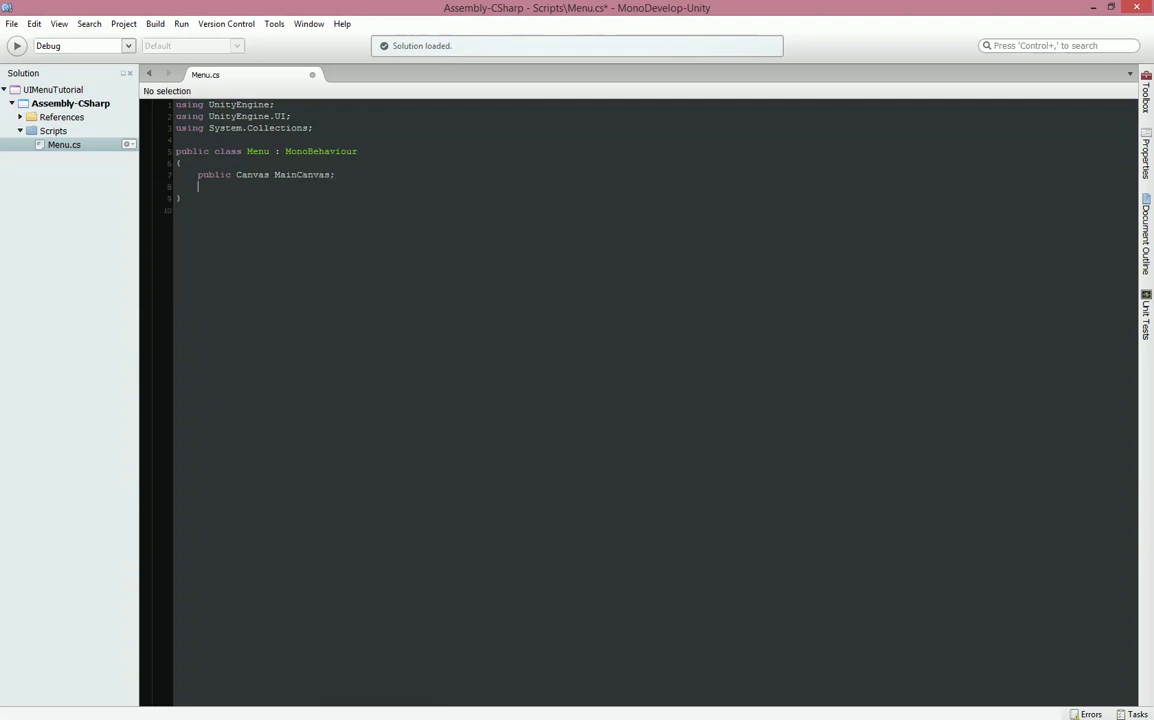
type("public Canvas OptionsCanvas;")
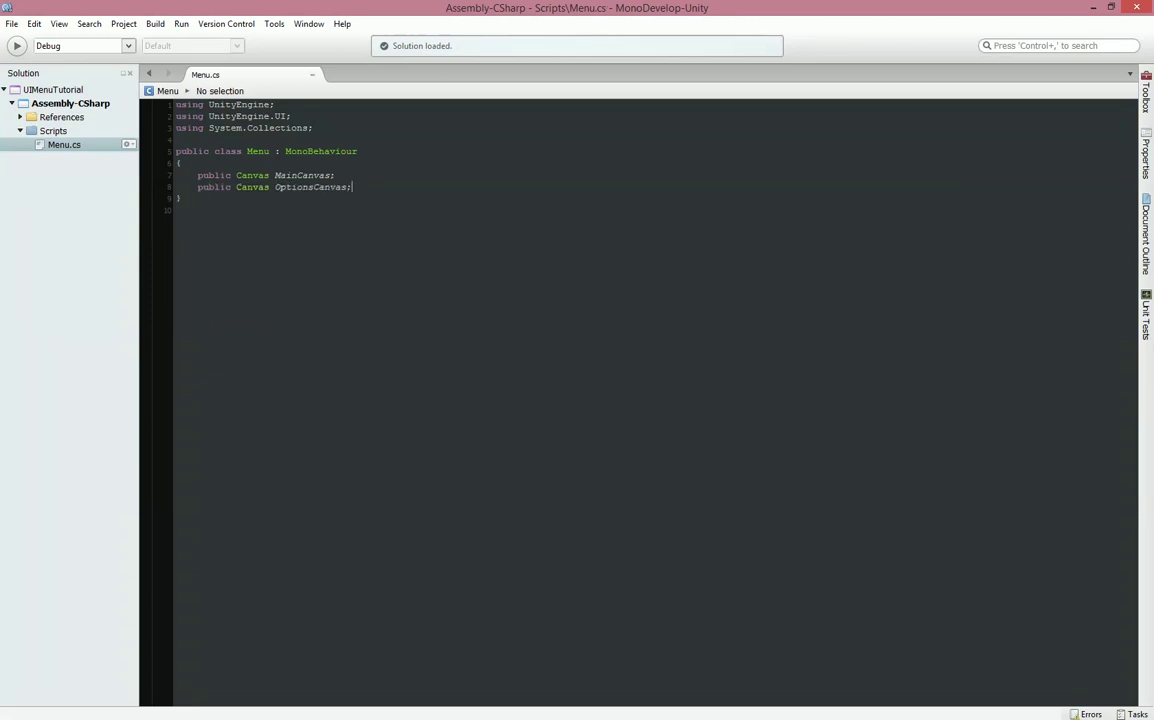
key("Return")
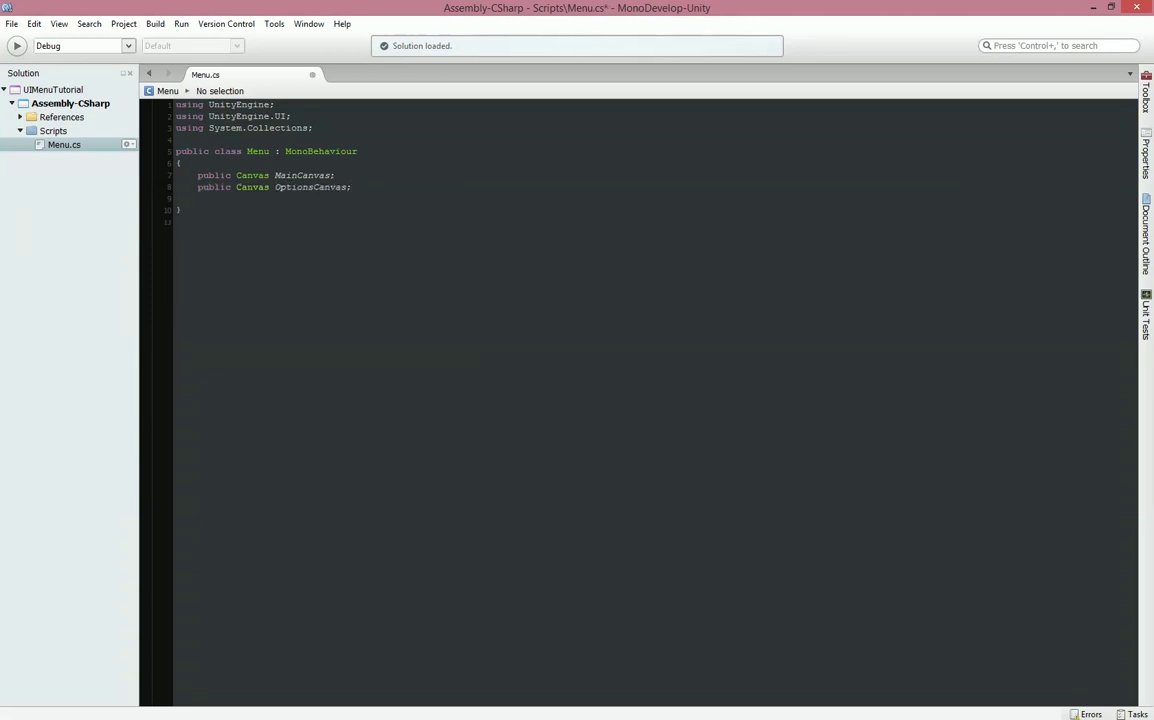
key("Return")
type("void Awake()")
Give Awake the body 'OptionsCanvas.enabled = false;' and save
key("Return")
type("{")
key("Return")
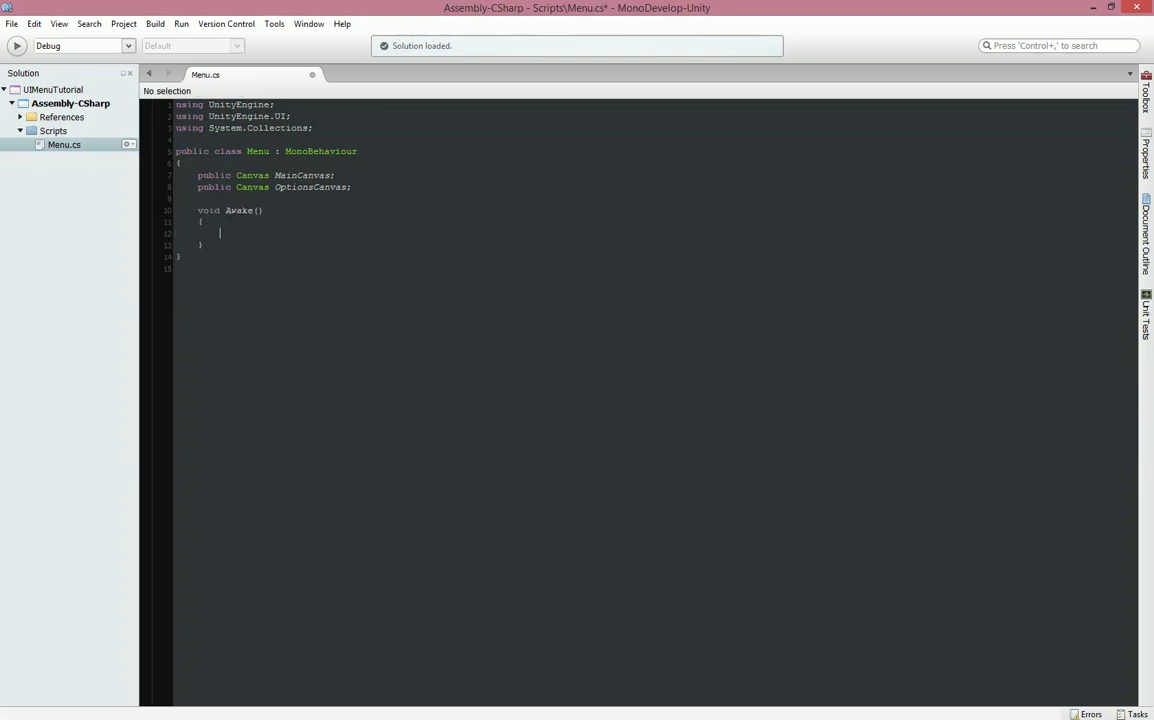
key("ctrl+s")
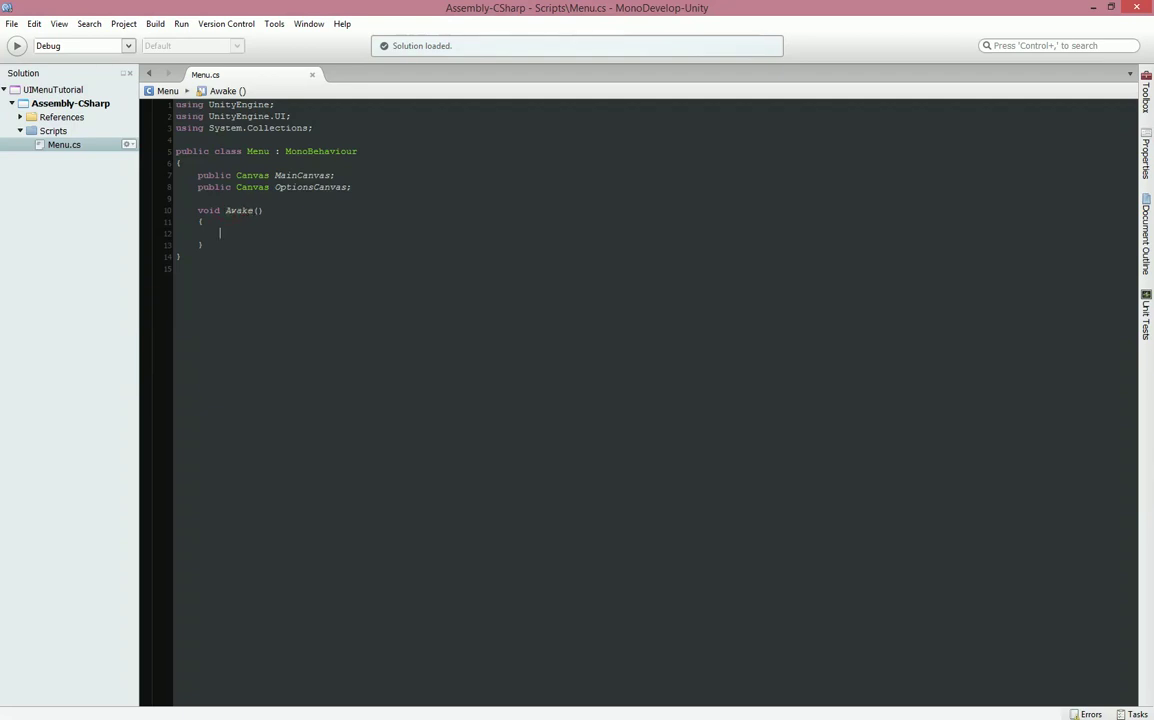
type("Options")
key("Return")
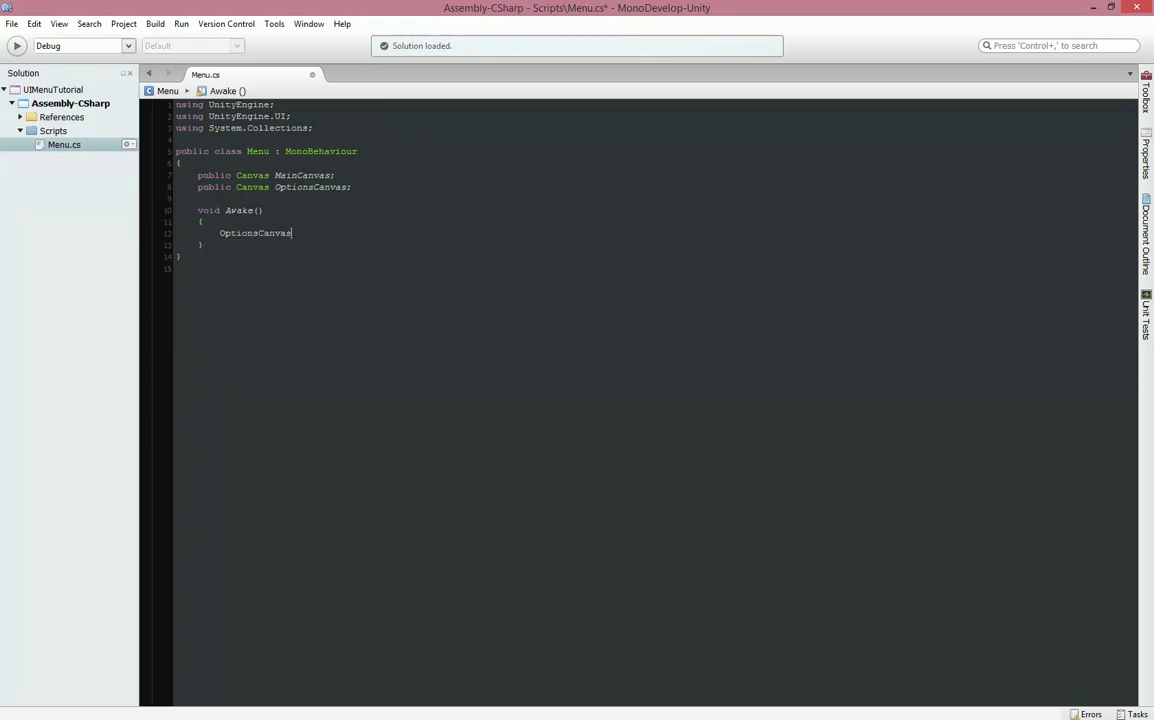
type(".enabled = false;")
key("ctrl+s")
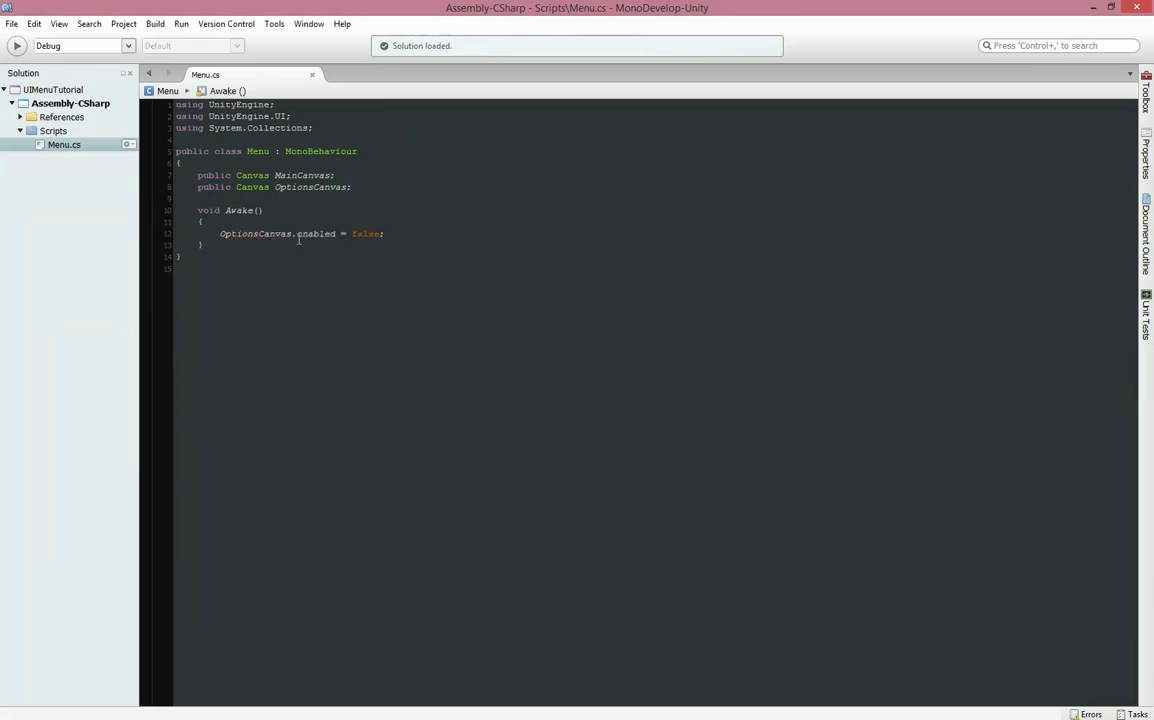
left_click(296, 234)
Add 'public void OptionsOn()' enabling OptionsCanvas and disabling MainCanvas, then declare 'public void ReturnOn()'
key("Down")
key("Return")
key("Return")
type("public v")
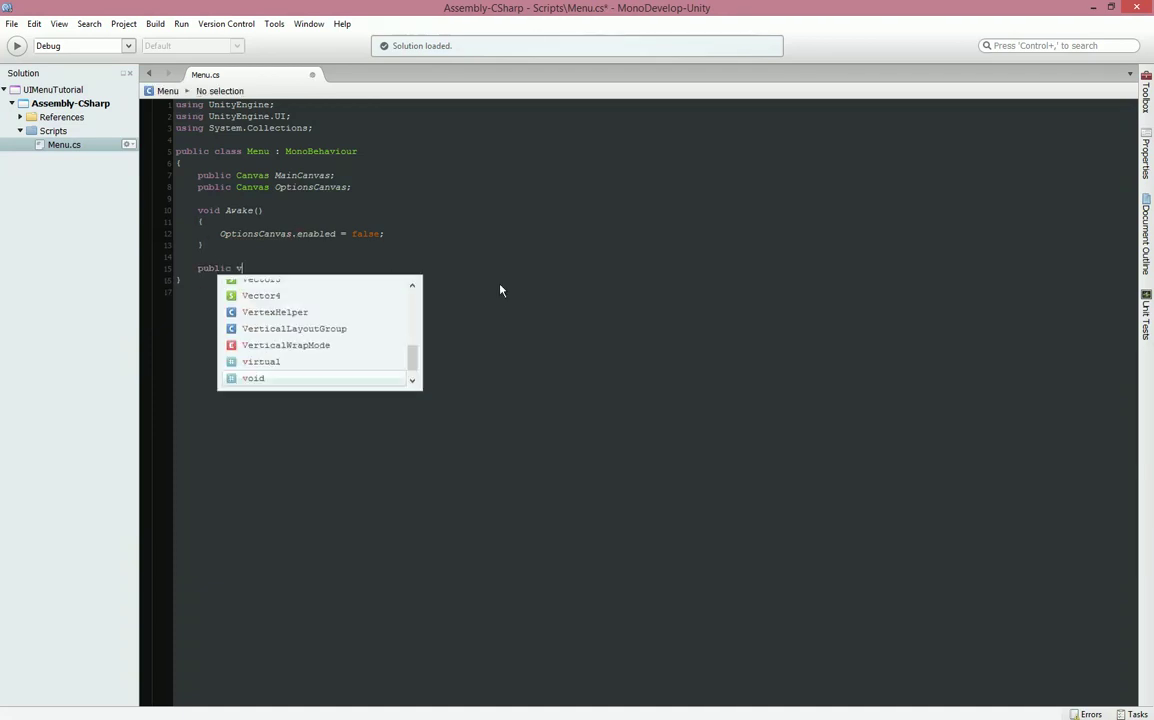
type("oid OptionsOn")
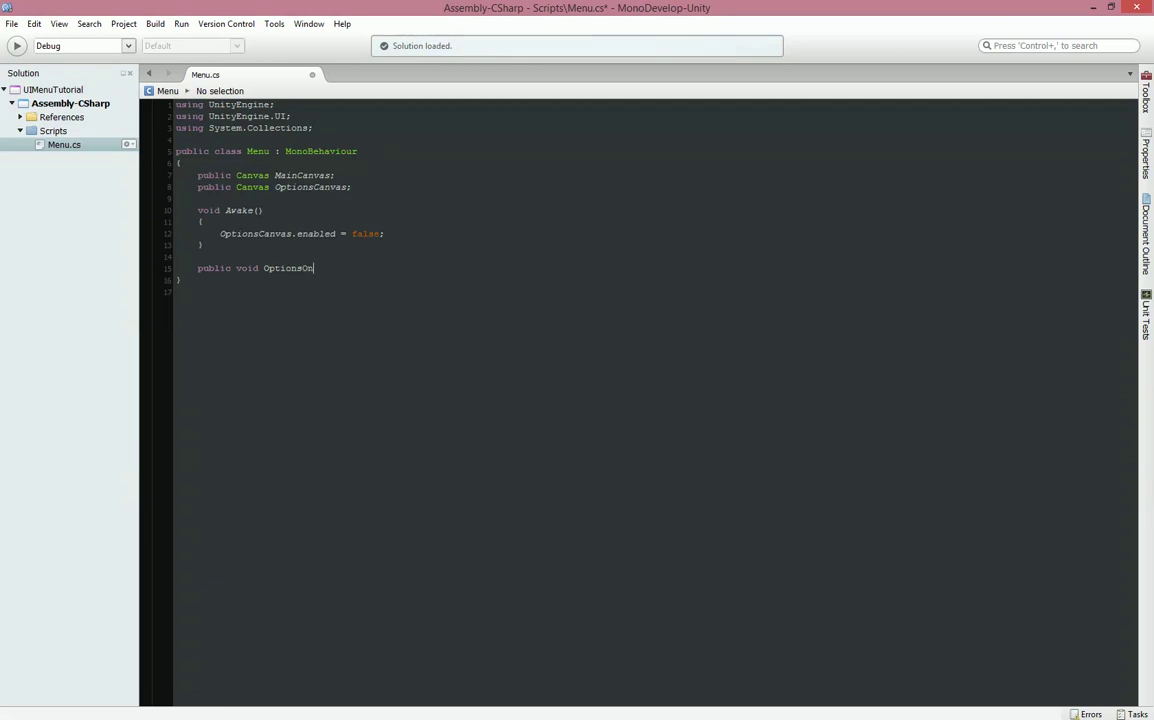
type("()")
key("Return")
type("{")
key("Return")
type("OptionsCanvas")
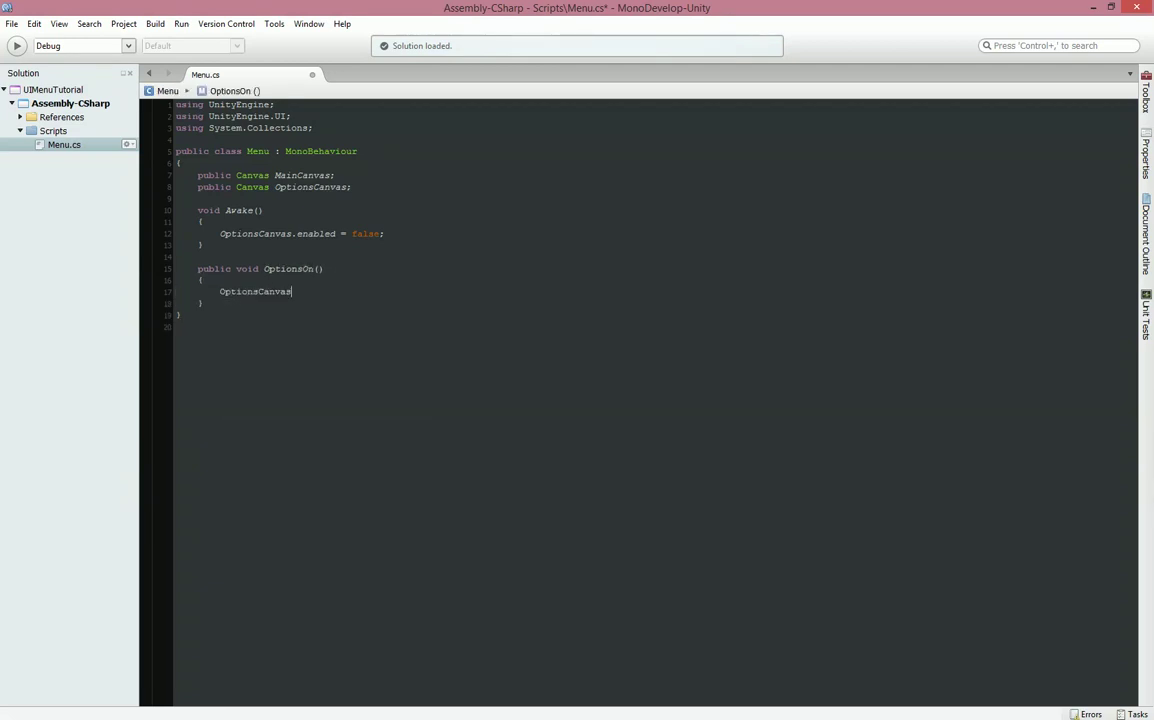
type(".enabled = true;")
key("Return")
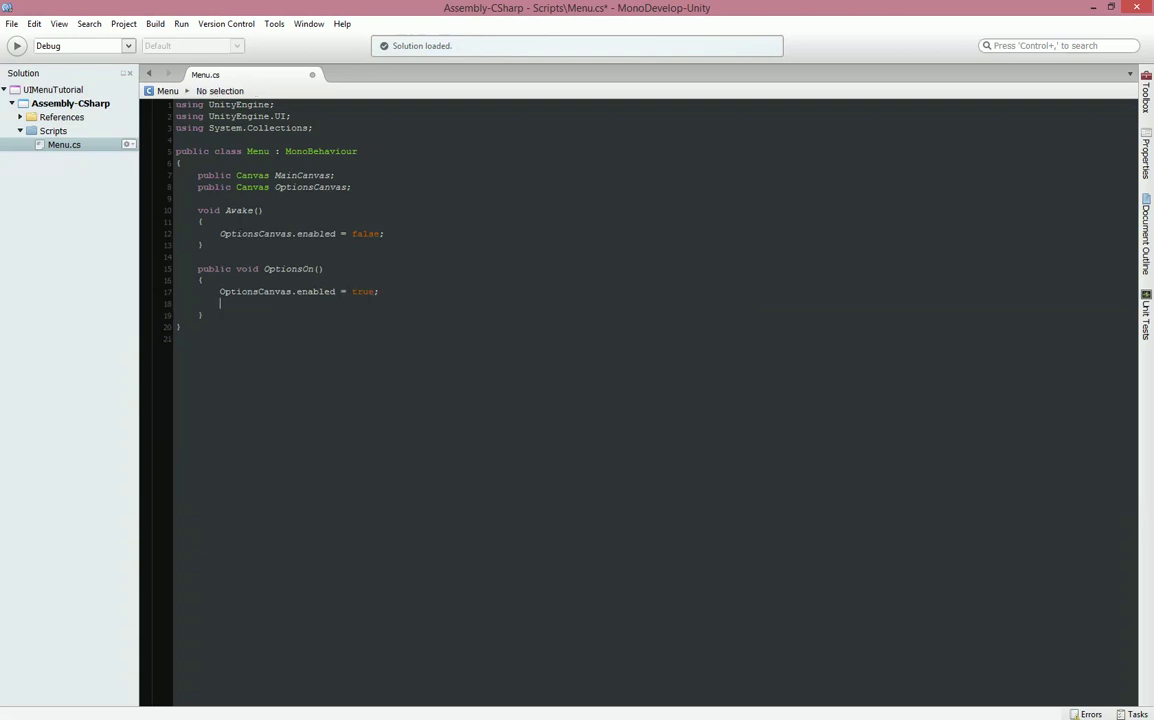
type("MainCanvas")
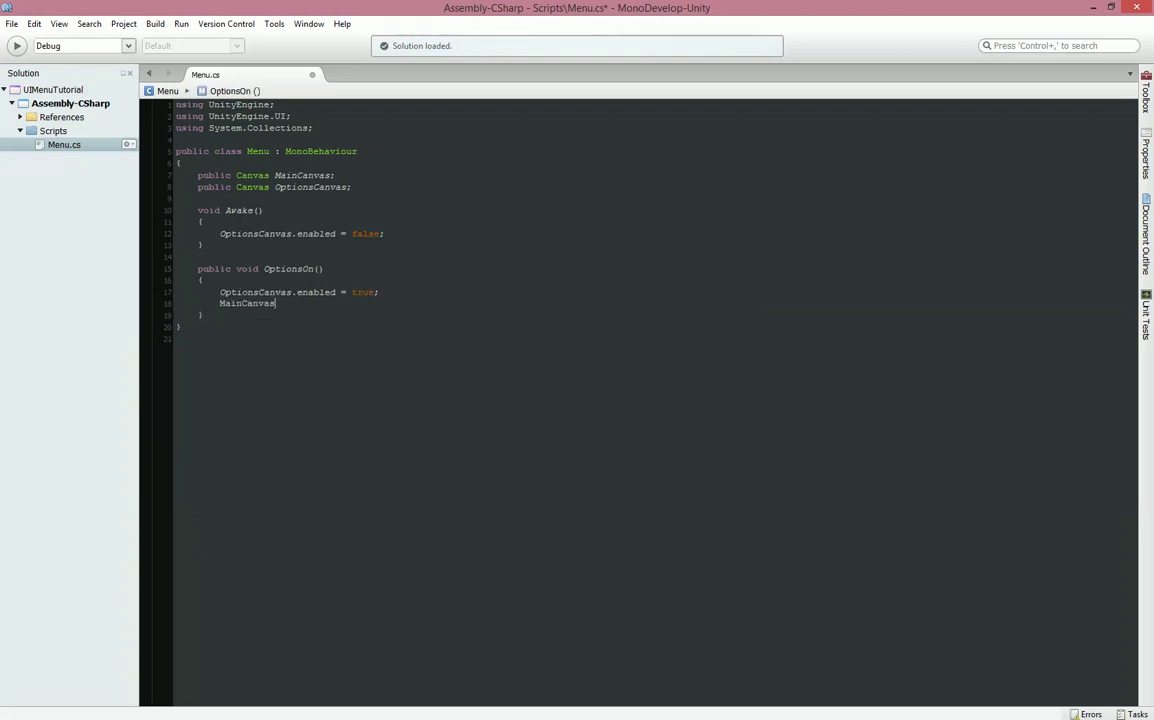
type(".enabled = false;")
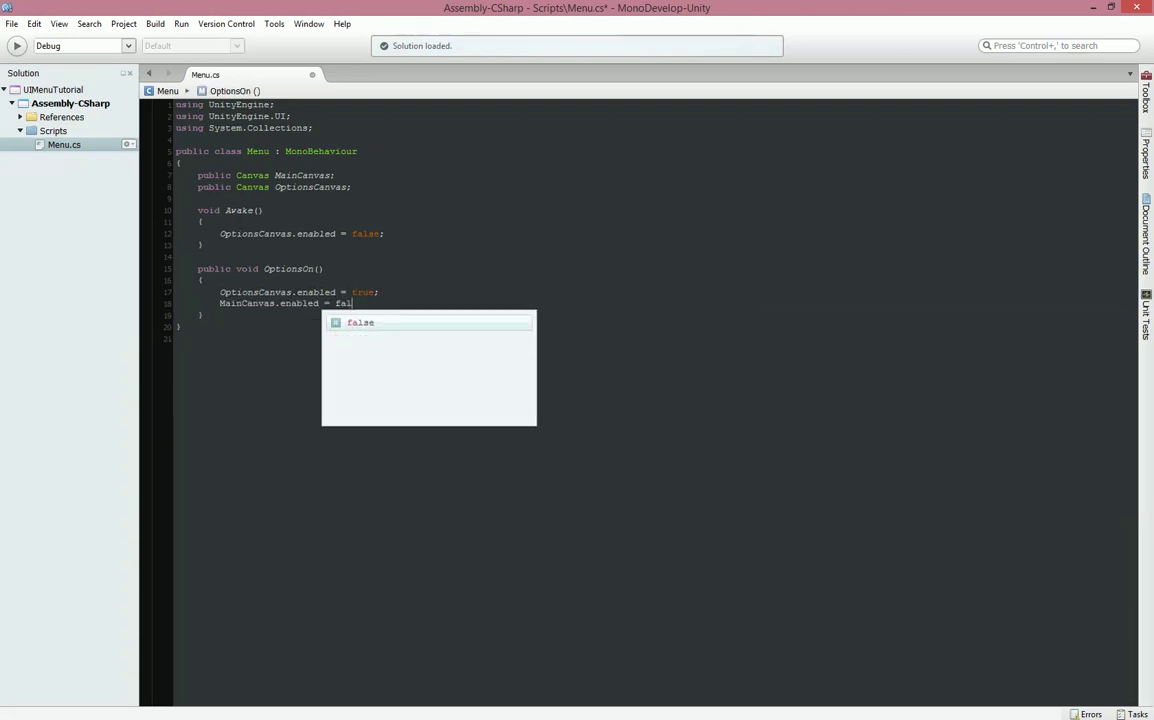
key("Down")
key("Return")
key("Return")
type("public void Return")
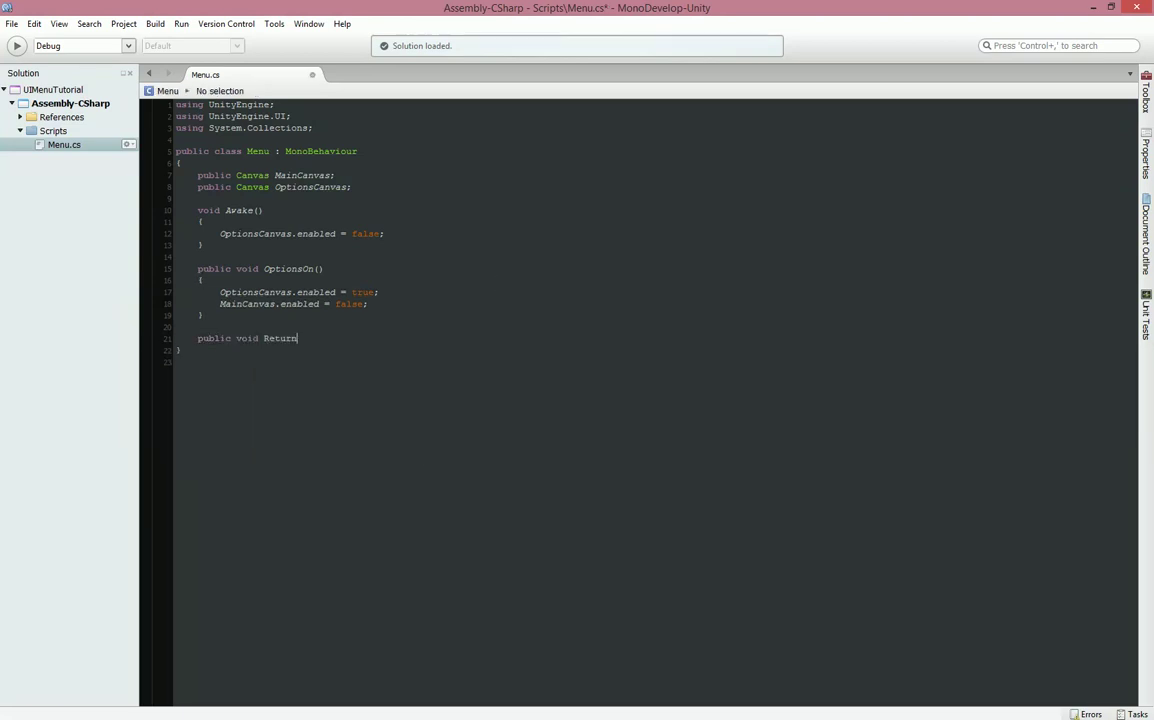
type("On()")
Fill ReturnOn with 'OptionsCanvas.enabled = false;' and 'MainCanvas.enabled = true;'
key("Return")
type("{")
key("Return")
key("ctrl+s")
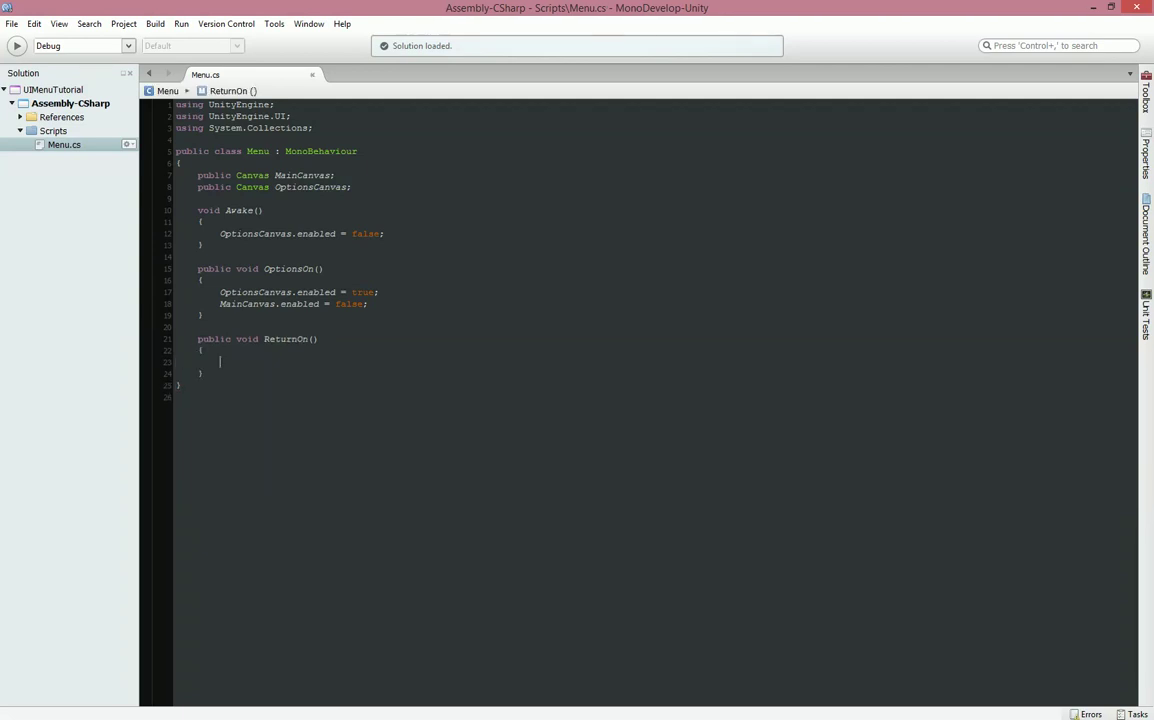
type("OptionsCanvas")
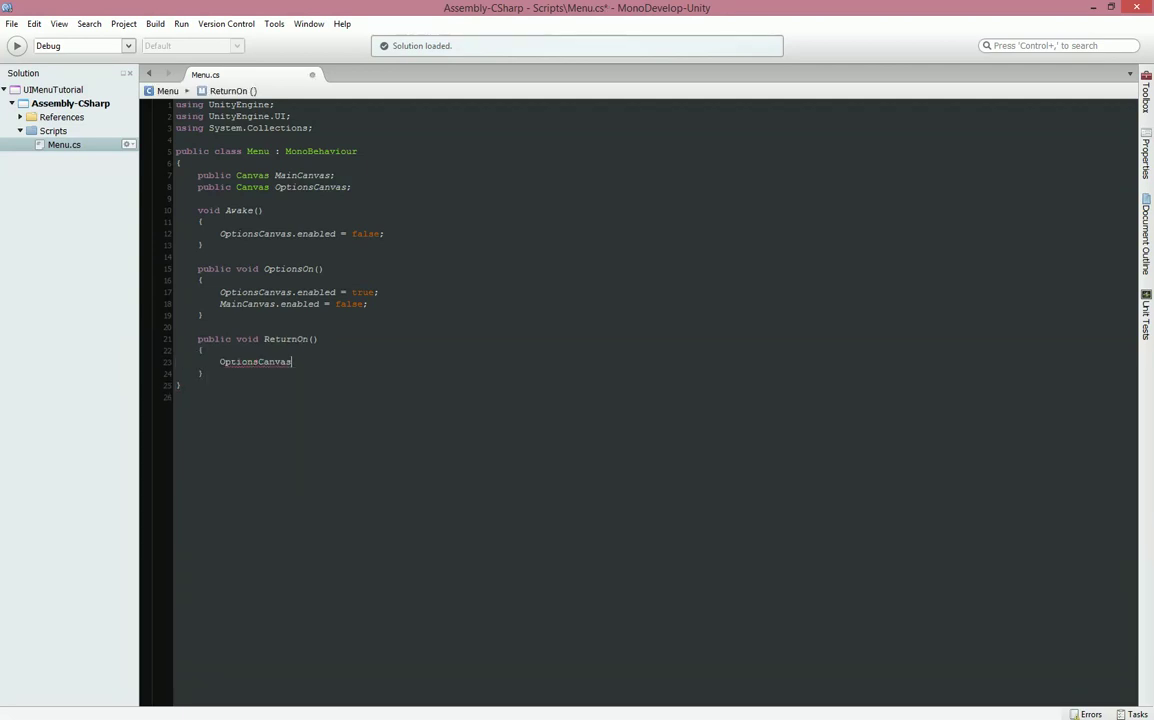
type(".enabled = false;")
key("Return")
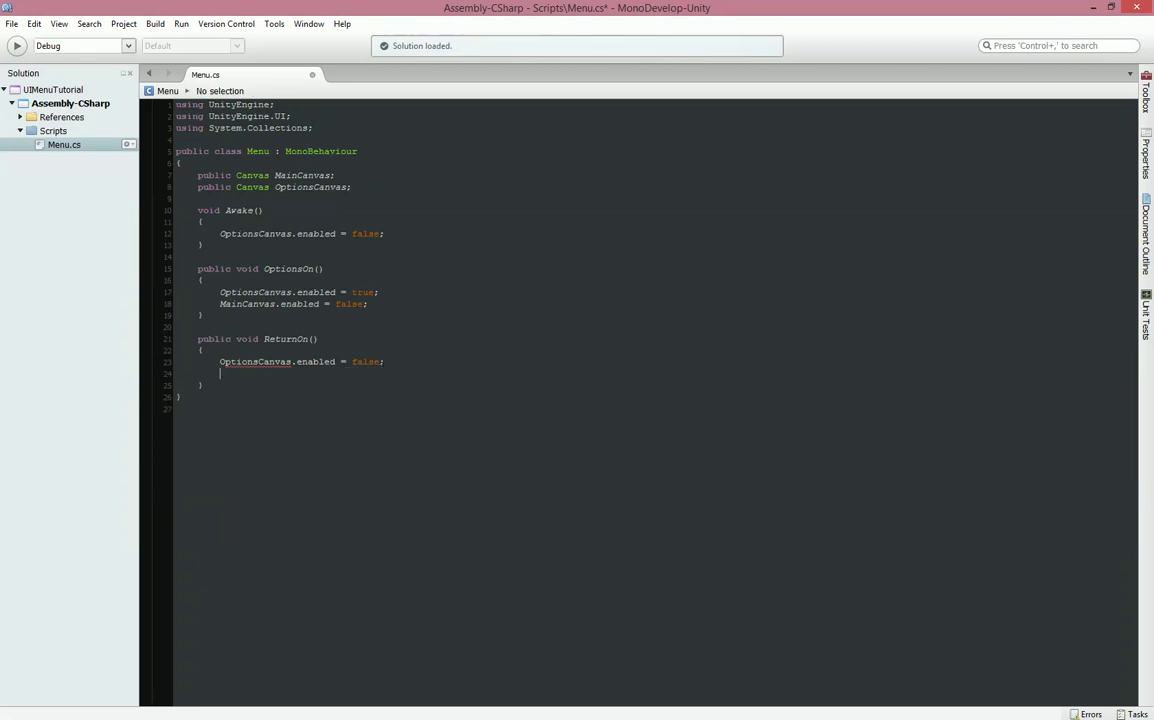
type("Maincanvas.enabled")
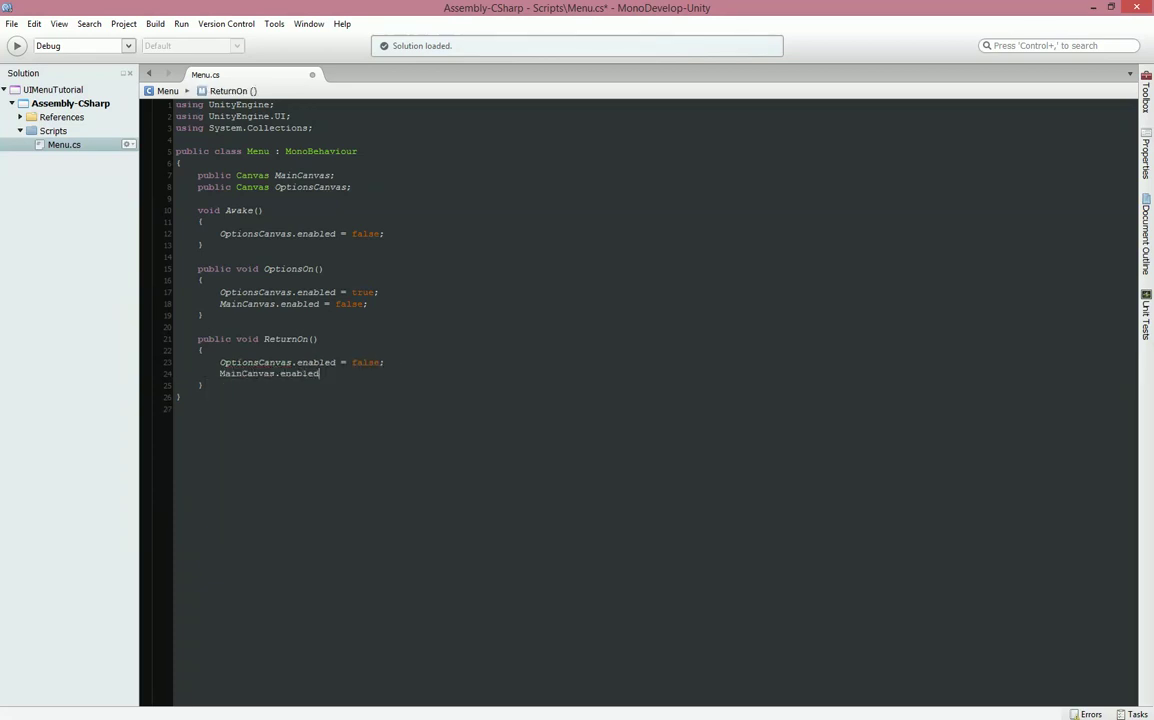
type(" = true;")
key("Down")
Add 'public void LoadOn()' calling 'Application.LoadLevel (1);', save, and return to Unity
key("Return")
key("Return")
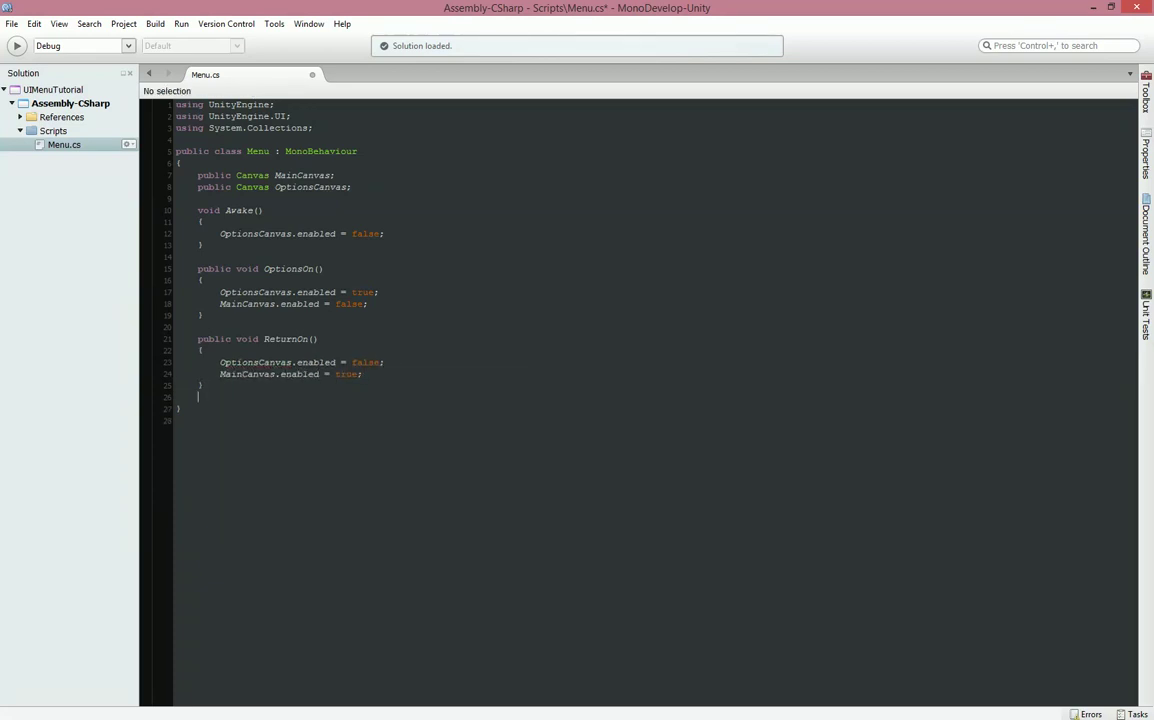
type("public void ")
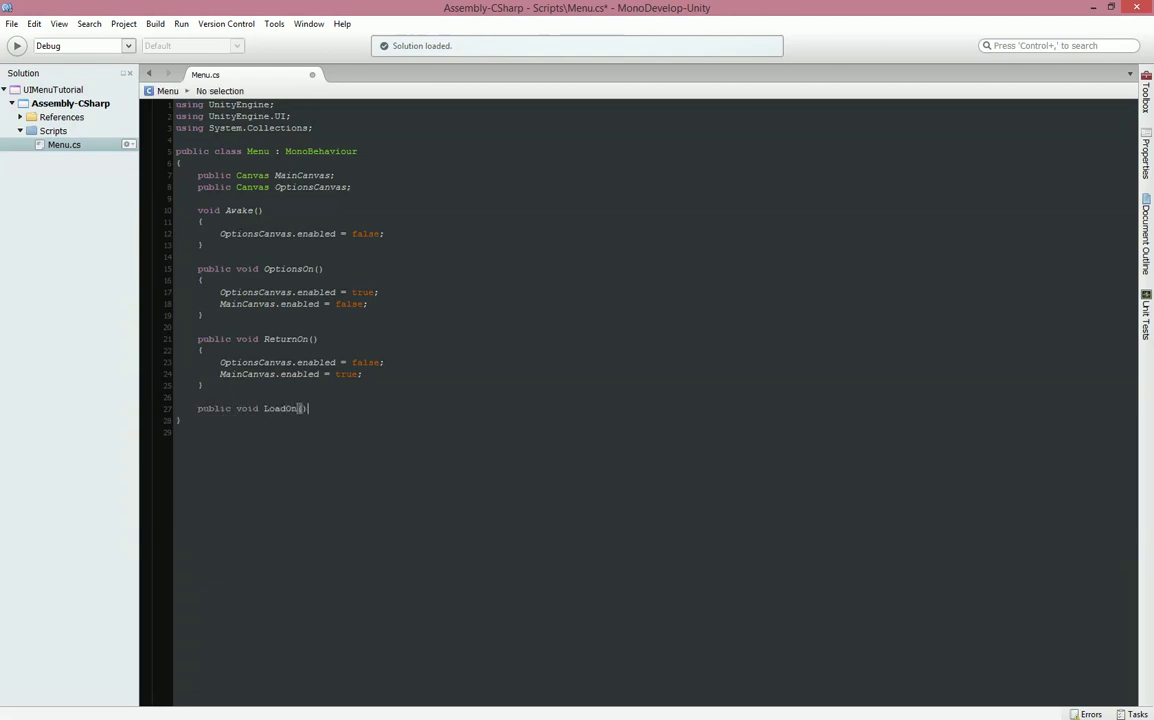
type("LoadOn()")
key("Return")
key("Return")
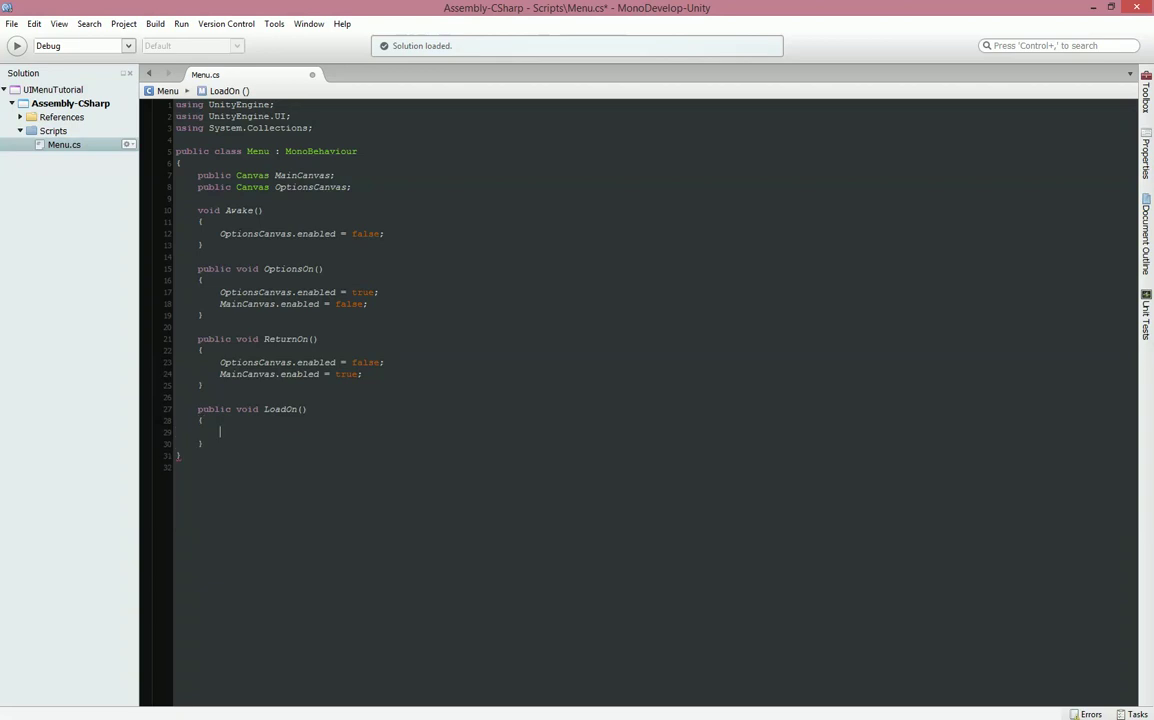
type("Application.")
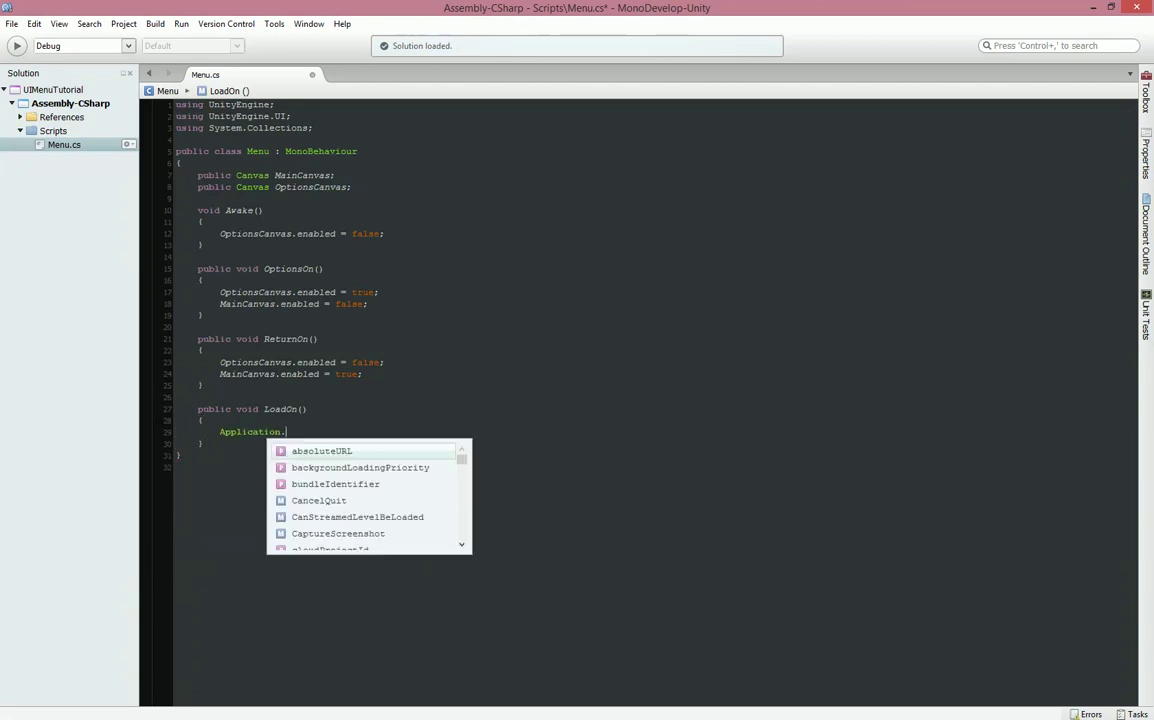
type("LoadLevel (1);")
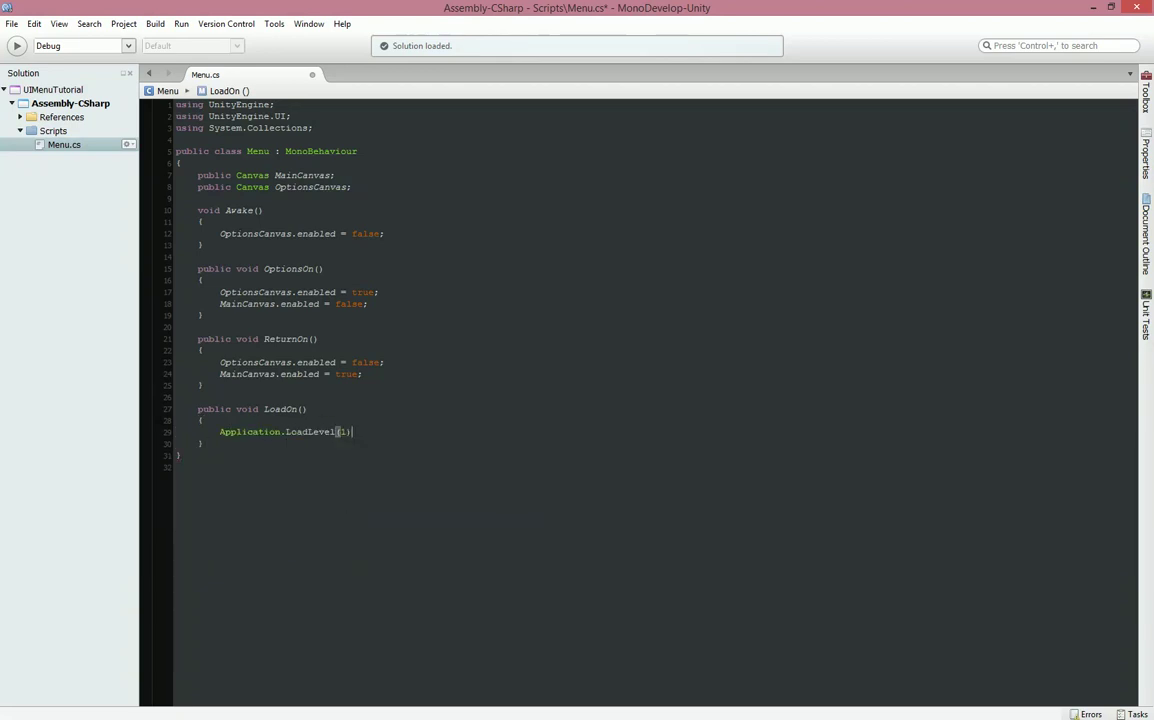
key("ctrl+s")
key("alt+Tab")
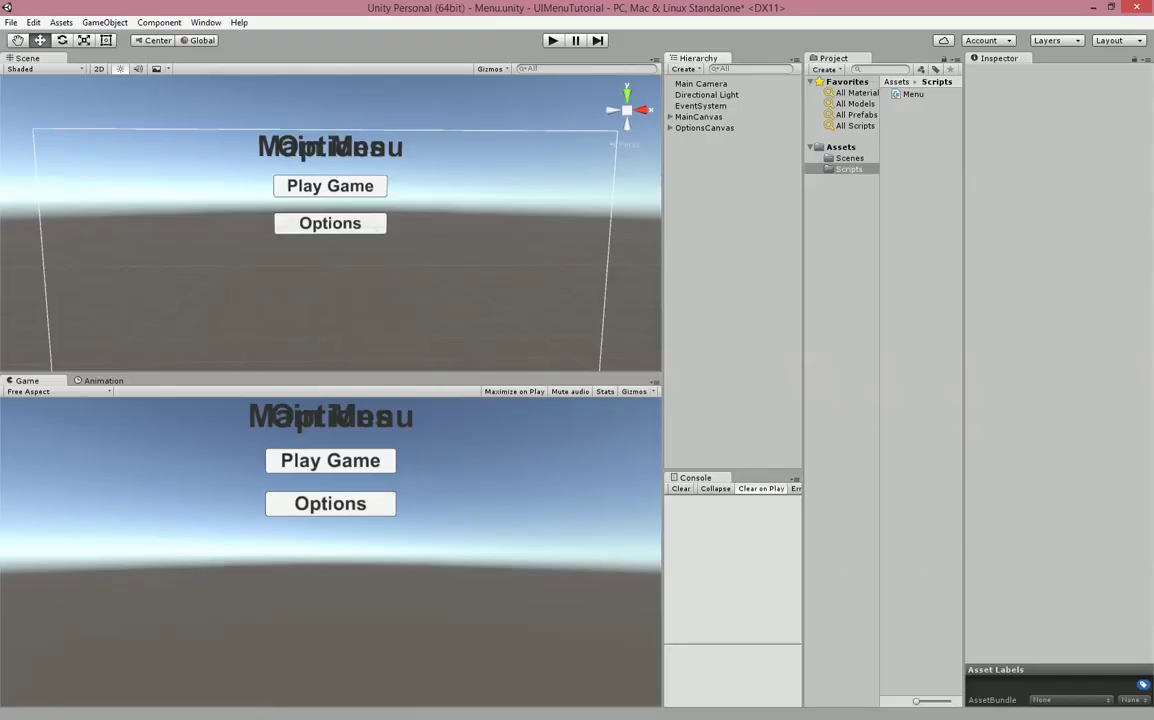
Attach the Menu script to Main Camera and assign MainCanvas and OptionsCanvas to its slots
left_click(740, 83)
left_click_drag(915, 94, 960, 400)
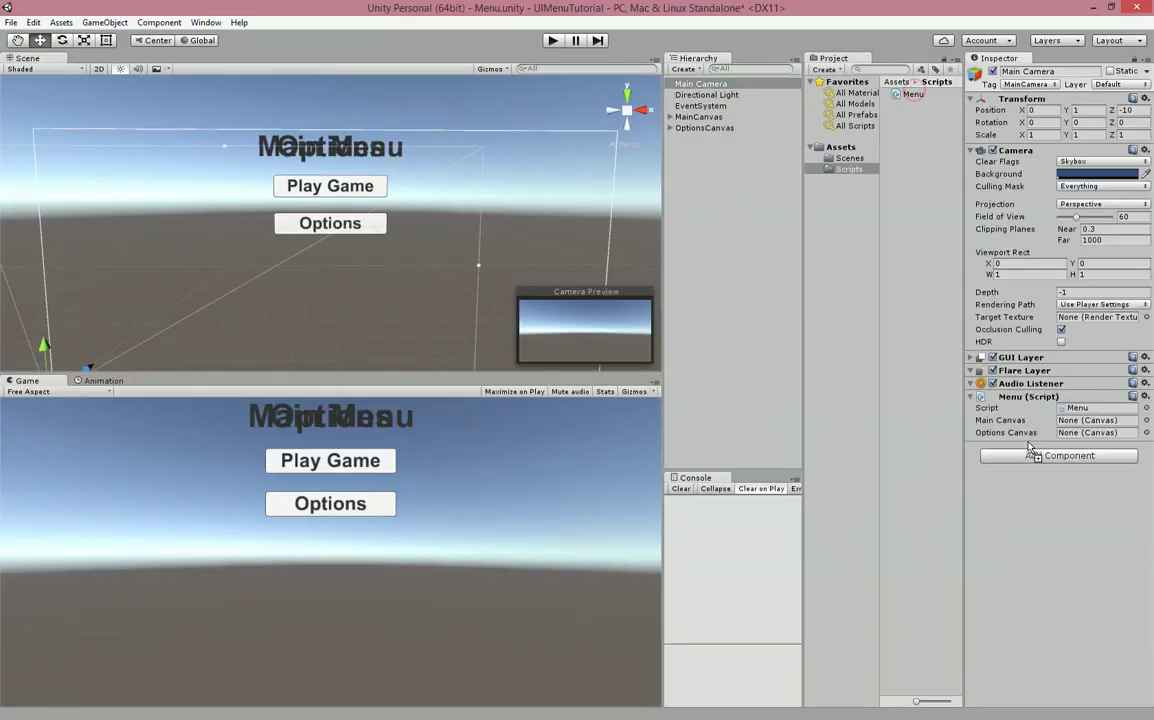
left_click(972, 150)
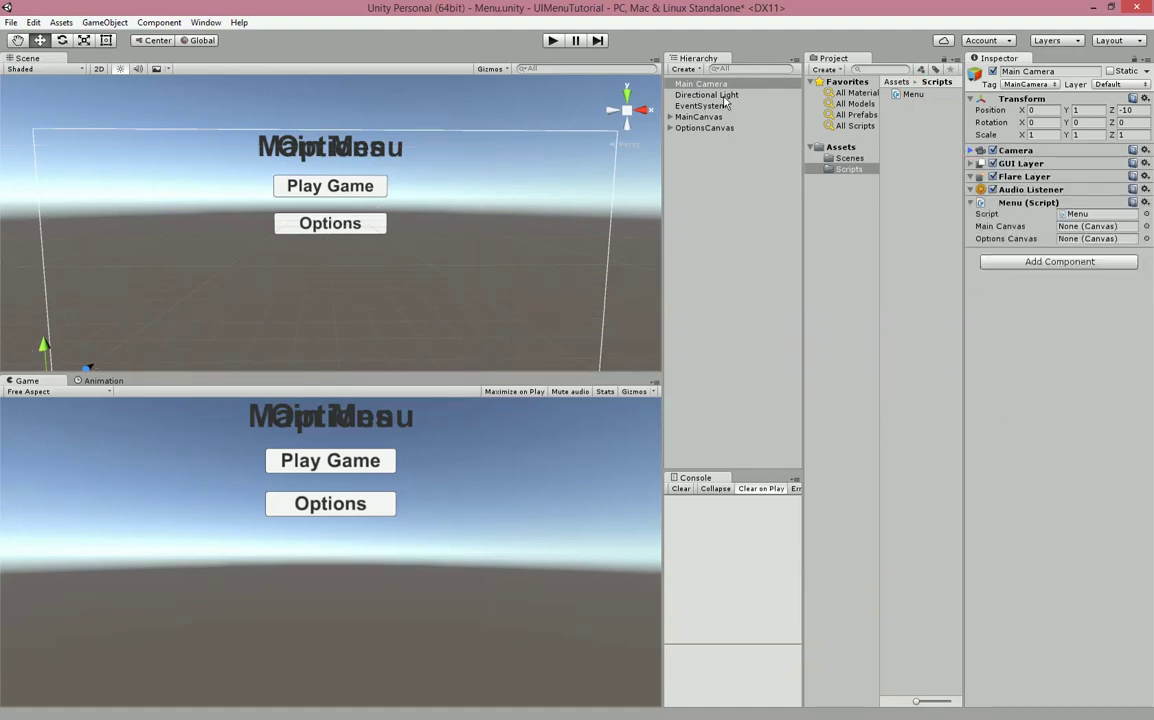
left_click_drag(716, 121, 1063, 232)
left_click_drag(716, 119, 1077, 233)
left_click_drag(725, 135, 1000, 238)
Expand MainCanvas and OptionsCanvas in the Hierarchy and select Playbtn
left_click(715, 163)
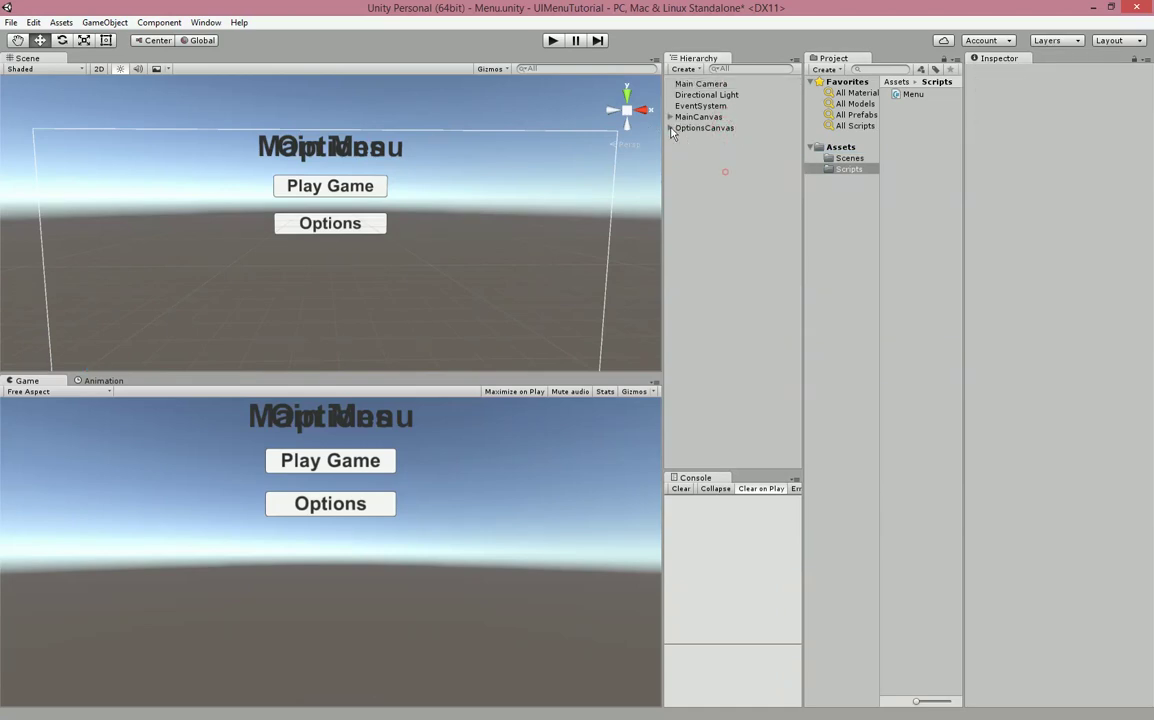
left_click(670, 117)
left_click(670, 161)
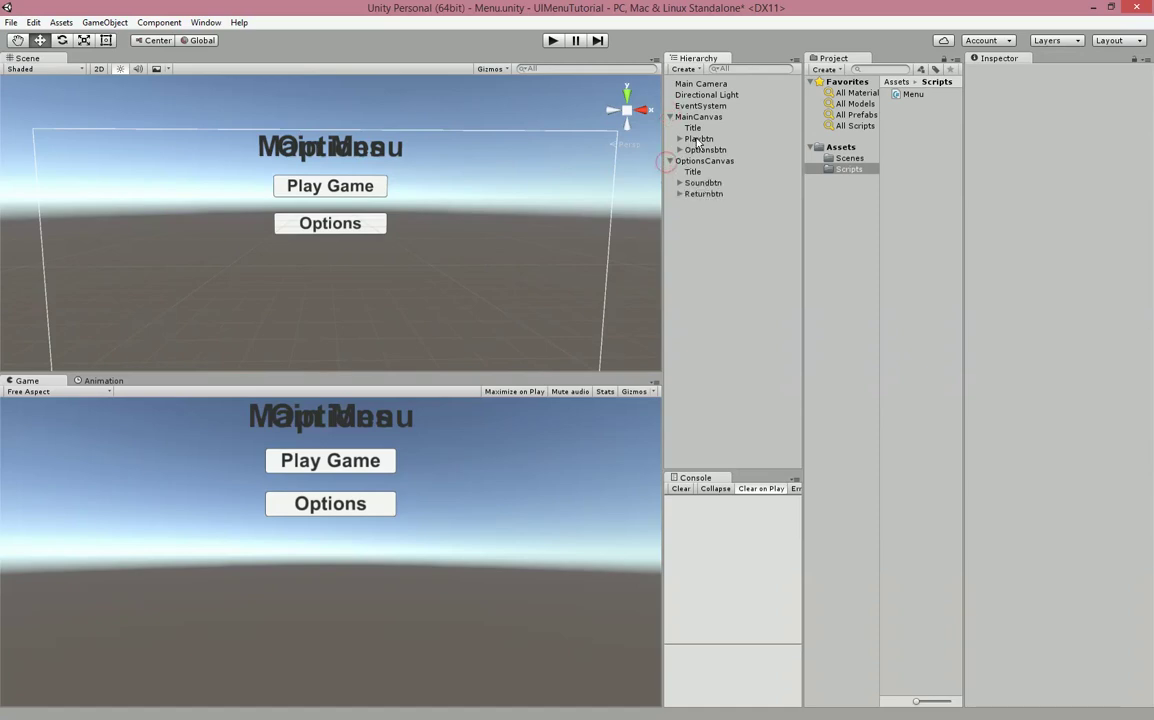
left_click(698, 139)
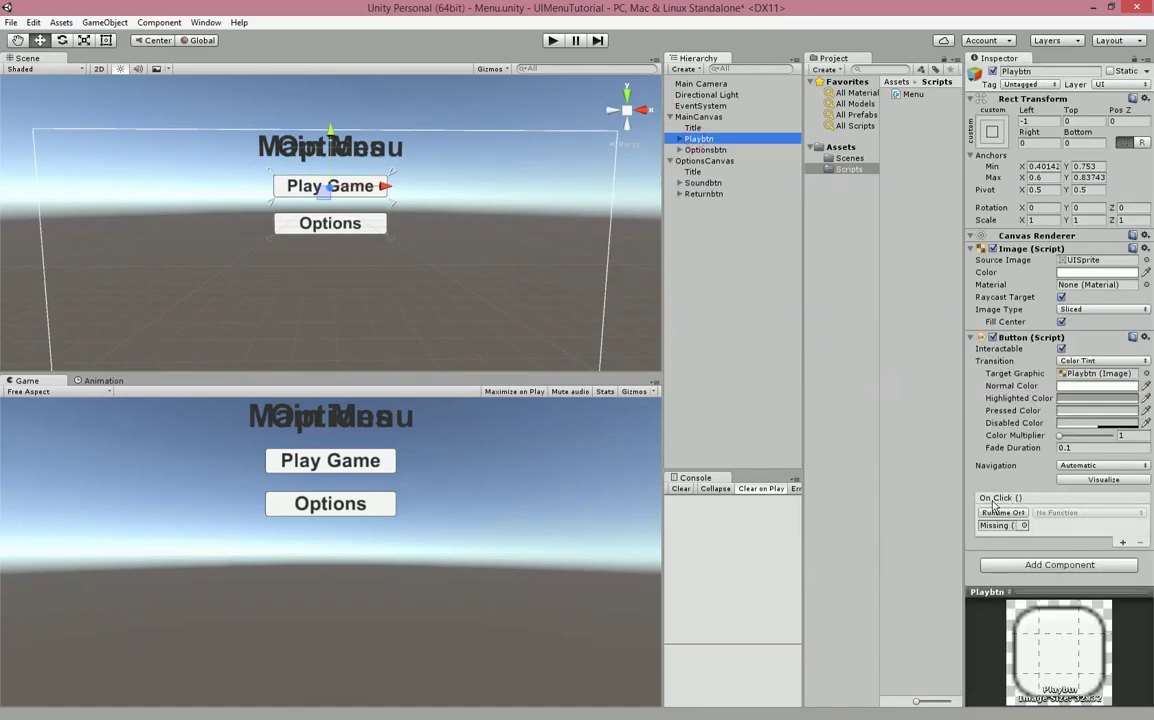
Make Playbtn's On Click call Menu.LoadOn on Main Camera
left_click(1123, 544)
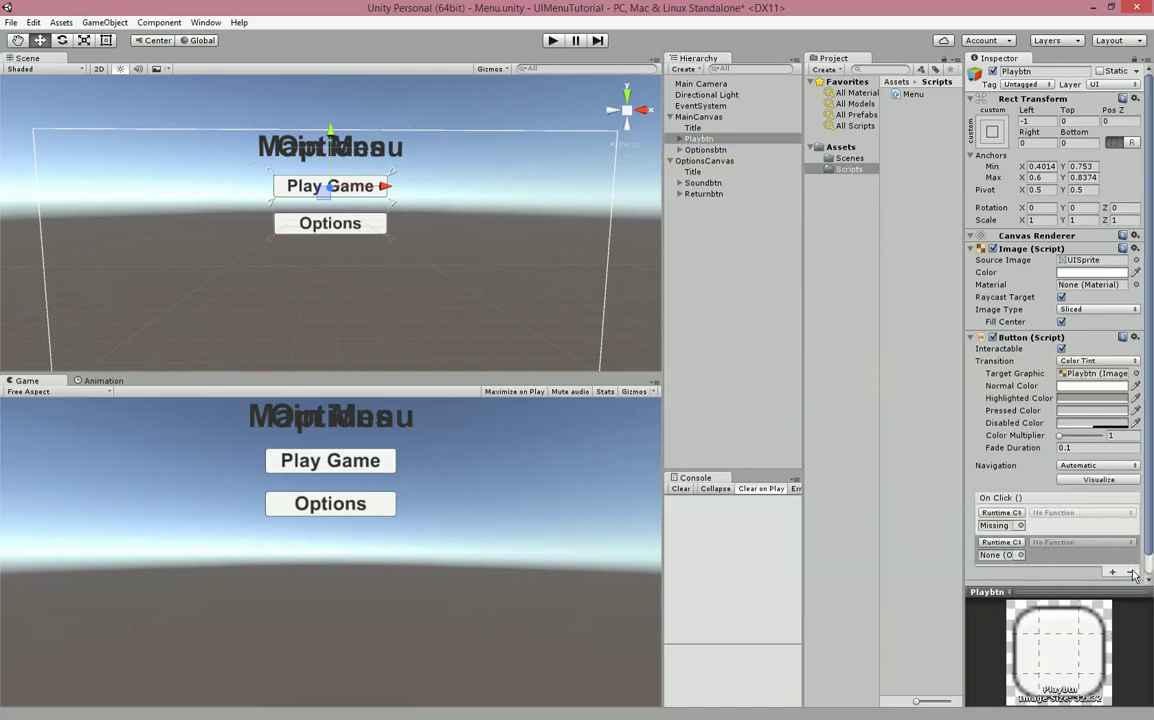
left_click(1132, 572)
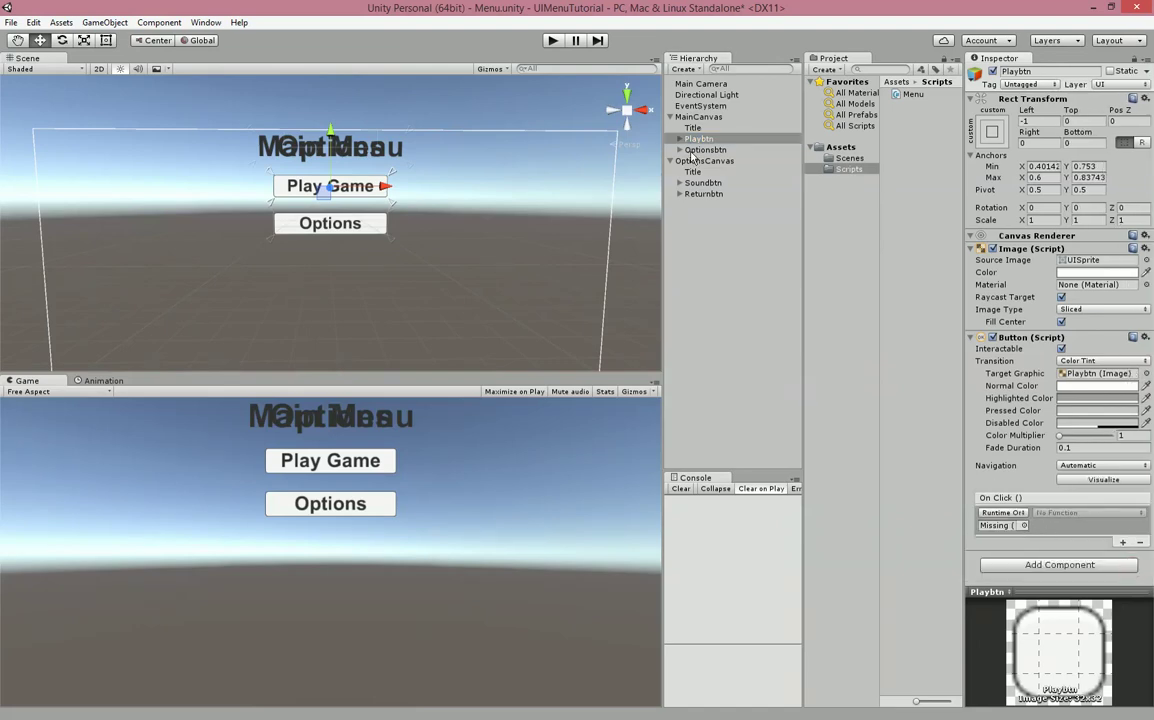
left_click_drag(702, 84, 1000, 525)
left_click(1087, 513)
mouse_move(1066, 638)
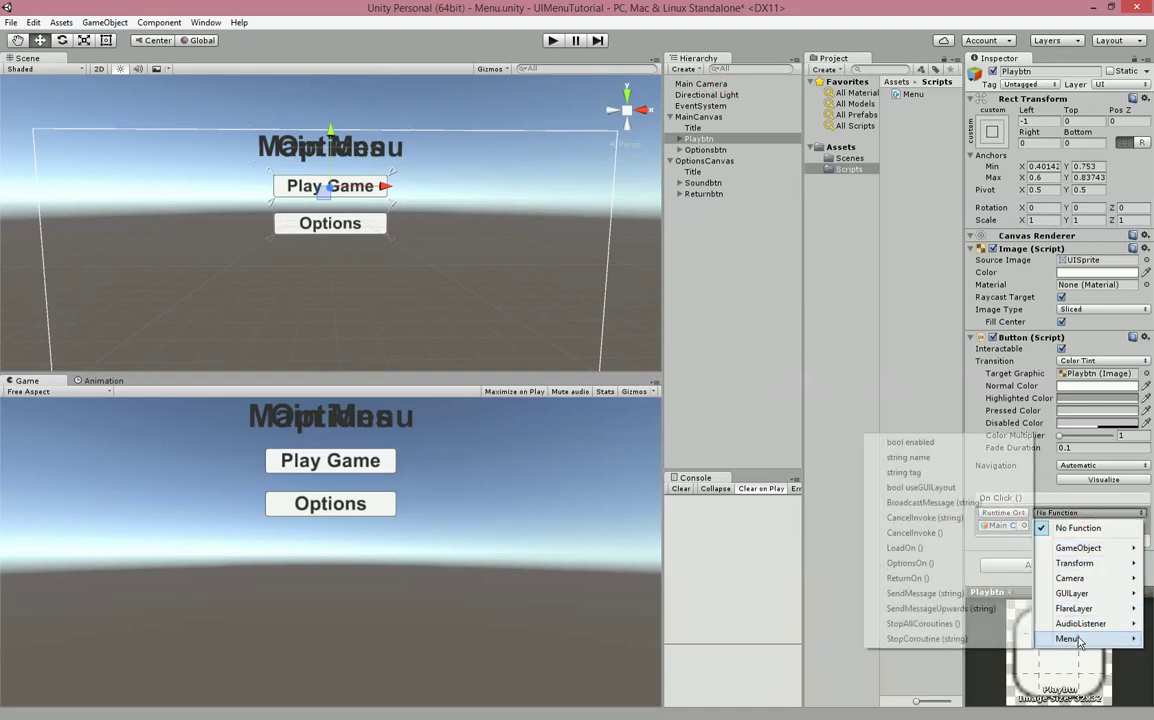
left_click(947, 549)
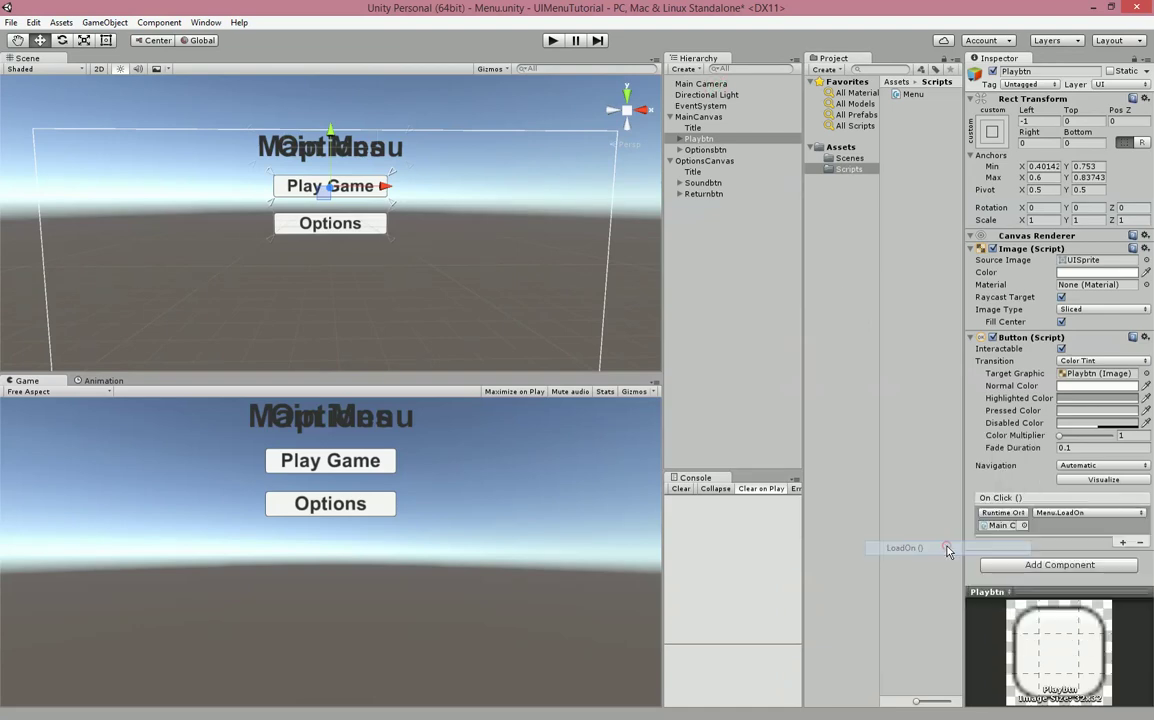
Make Optionsbtn's On Click call Menu.OptionsOn on Main Camera
left_click(706, 150)
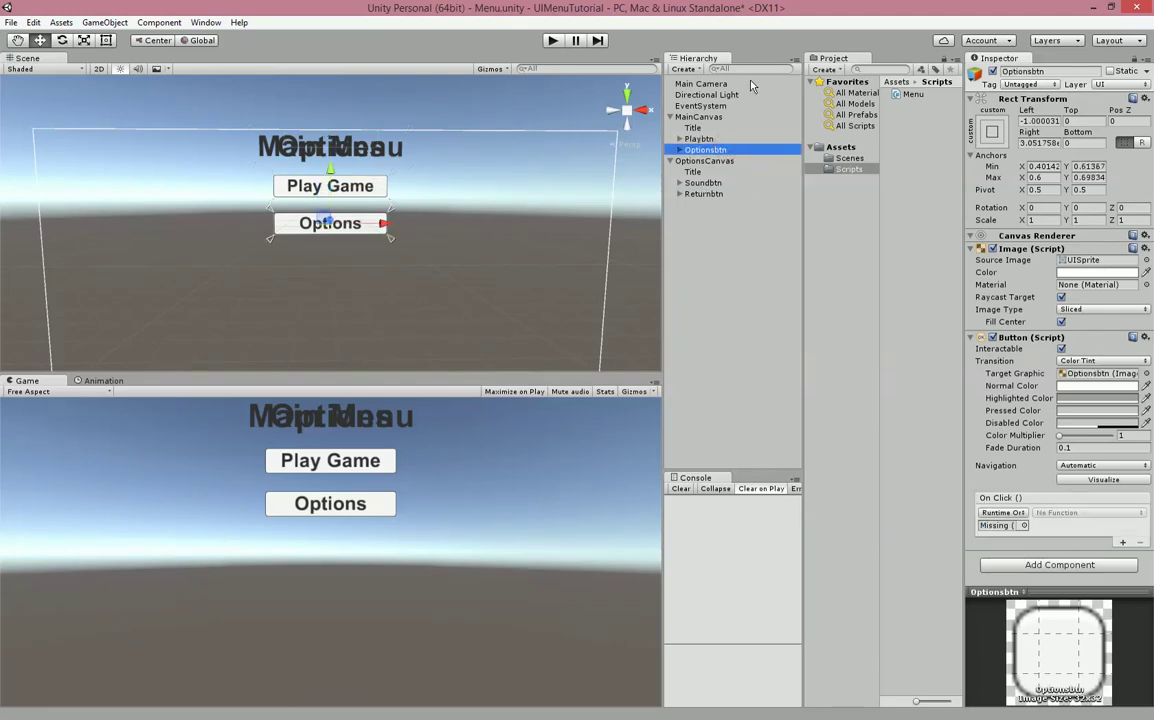
left_click_drag(751, 86, 1003, 525)
left_click(1088, 512)
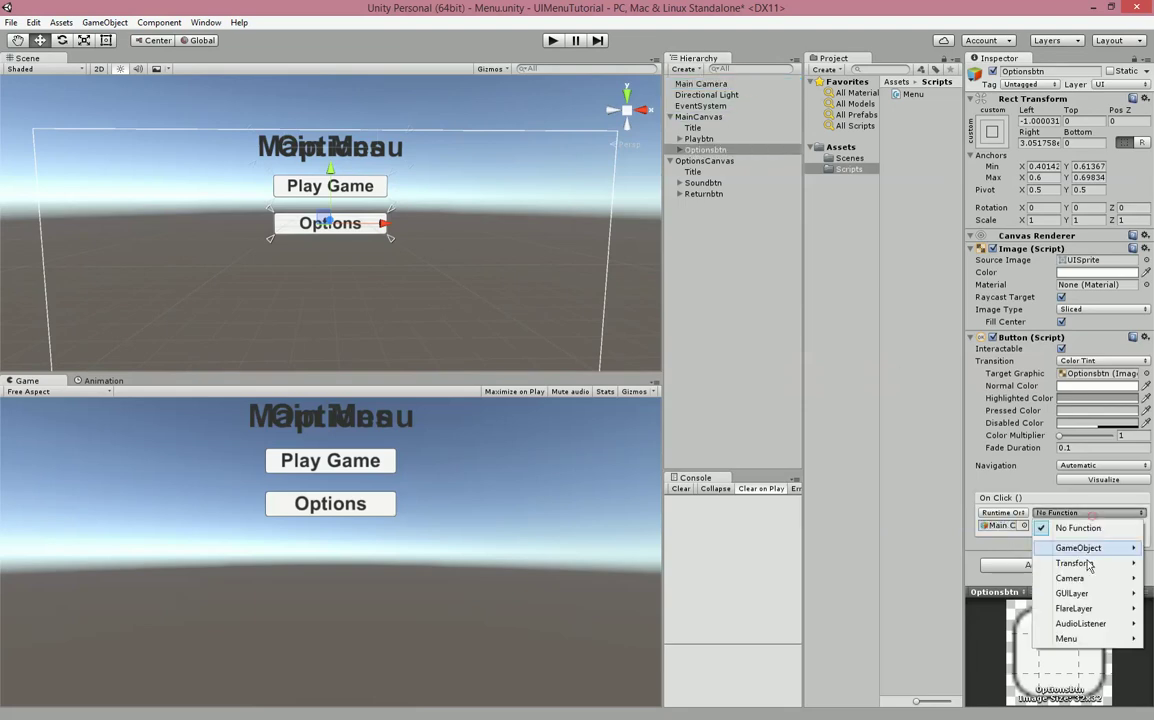
mouse_move(1066, 638)
left_click(949, 566)
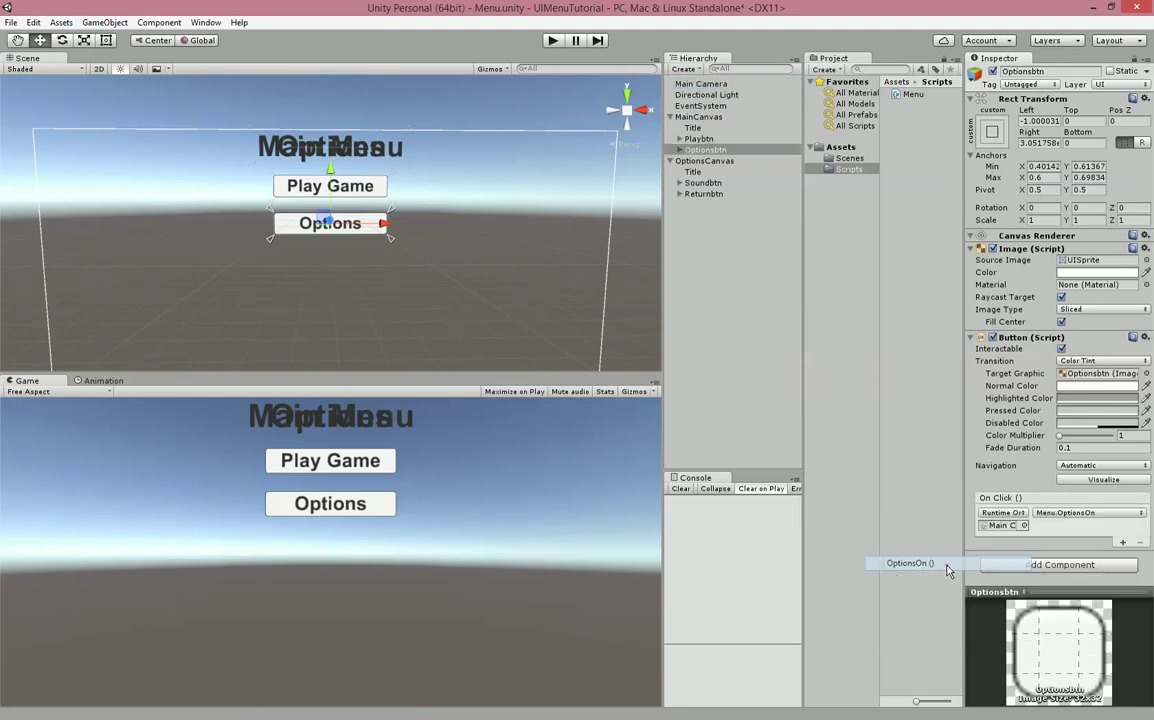
Make Returnbtn's On Click call Menu.ReturnOn on Main Camera, then collapse both canvases
left_click(730, 193)
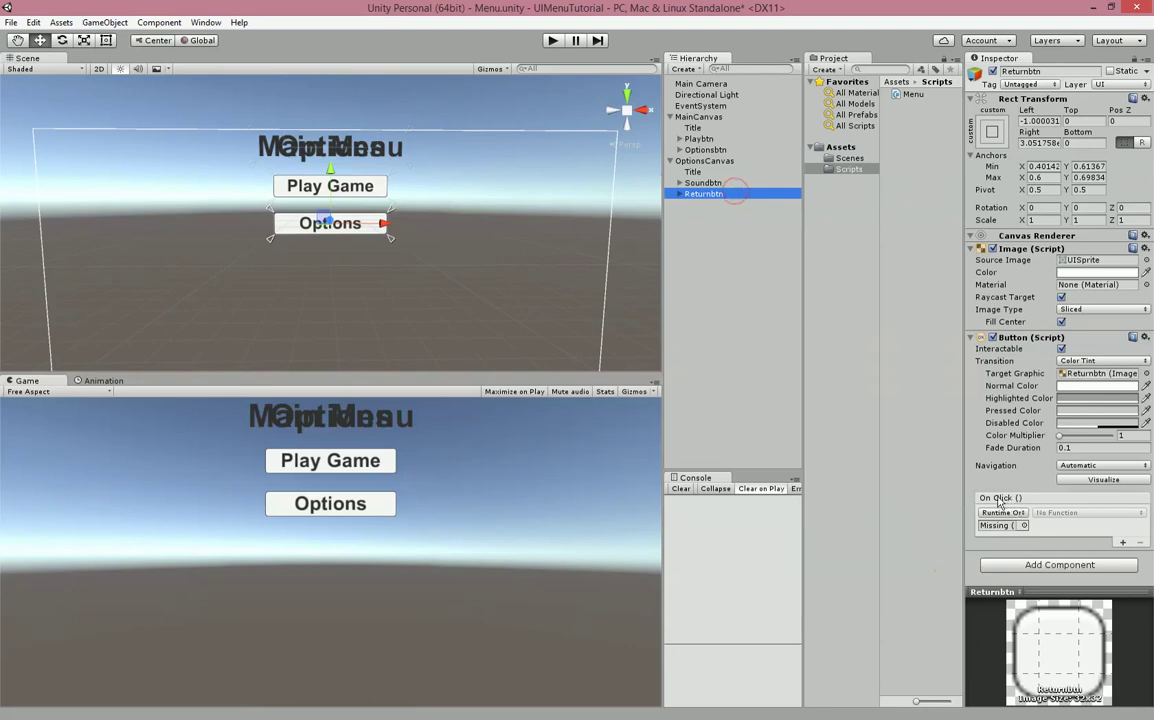
left_click_drag(700, 84, 1012, 528)
left_click(1088, 512)
mouse_move(1066, 638)
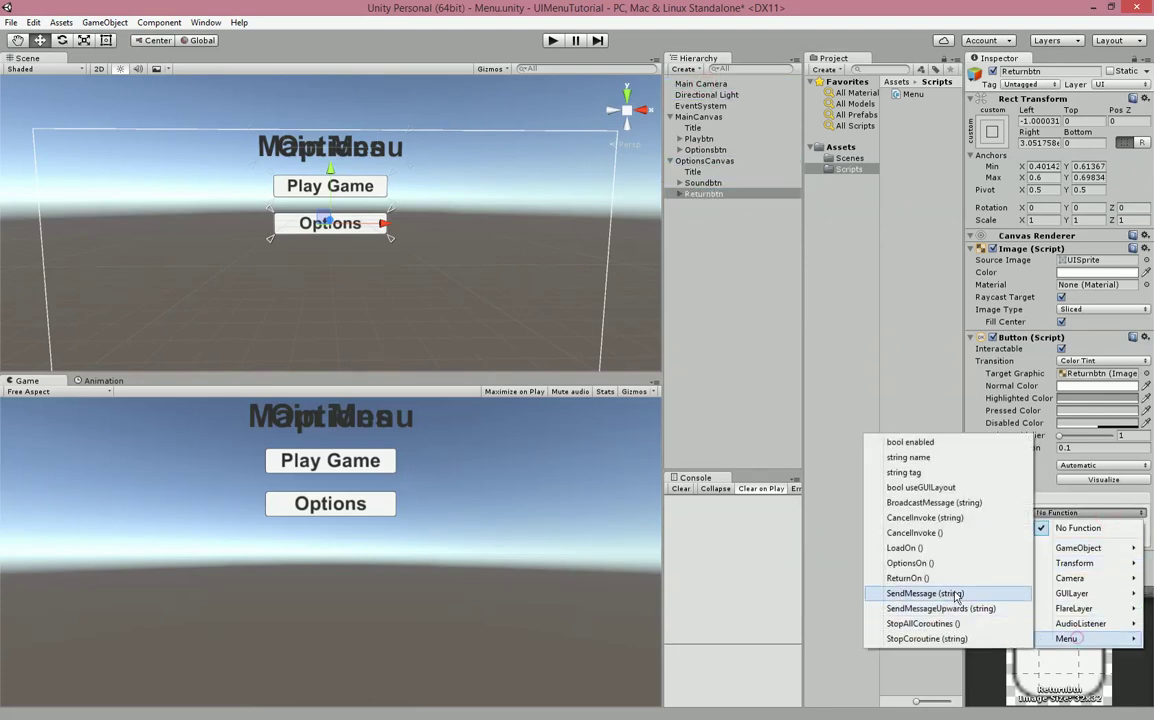
left_click(907, 578)
left_click(793, 340)
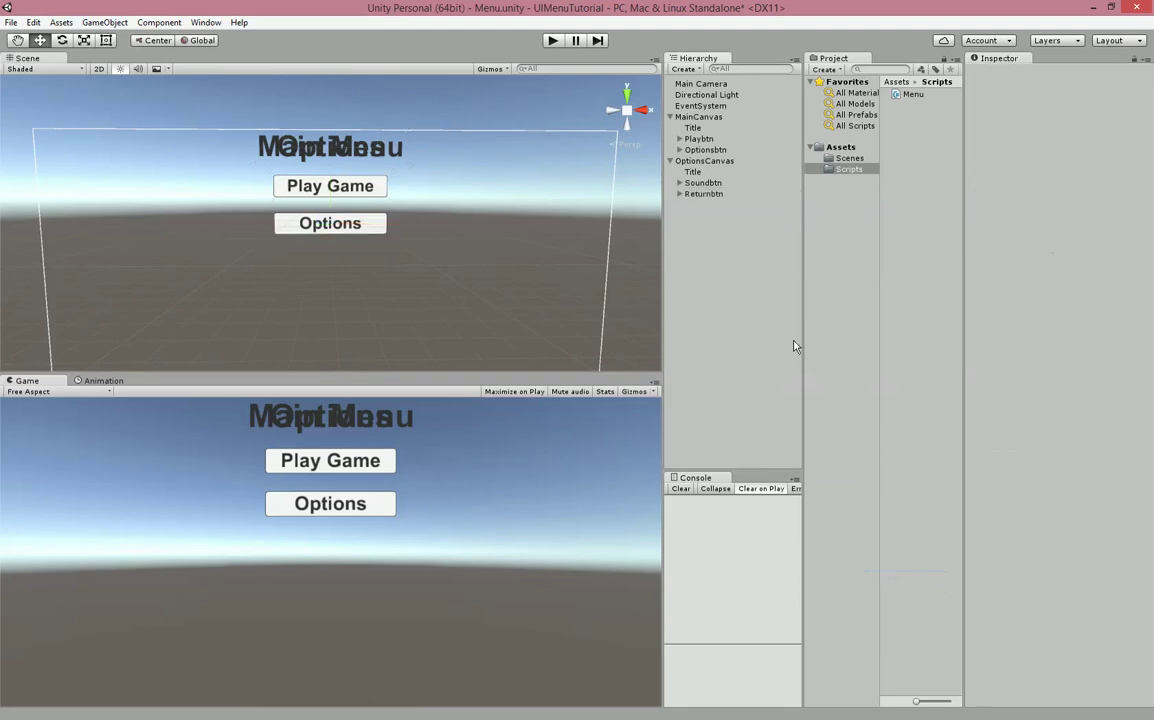
left_click(670, 161)
left_click(670, 117)
Save the Menu scene and add the Menu and Game scenes to Build Settings
left_click(721, 232)
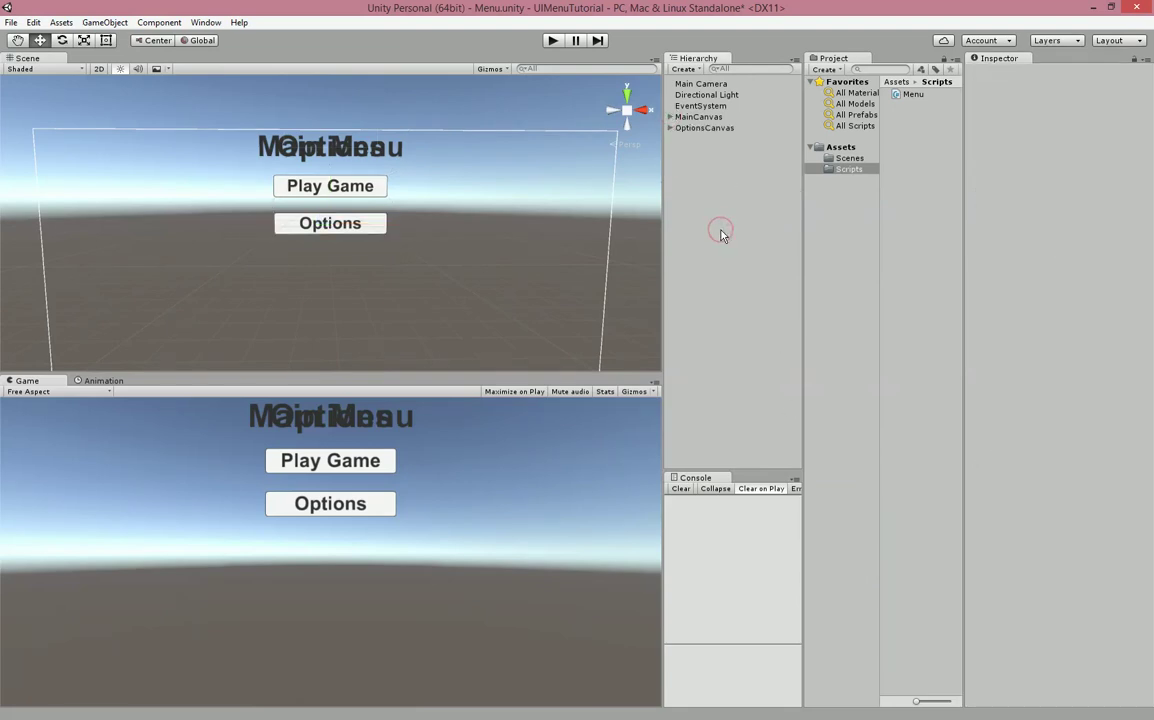
key("ctrl+s")
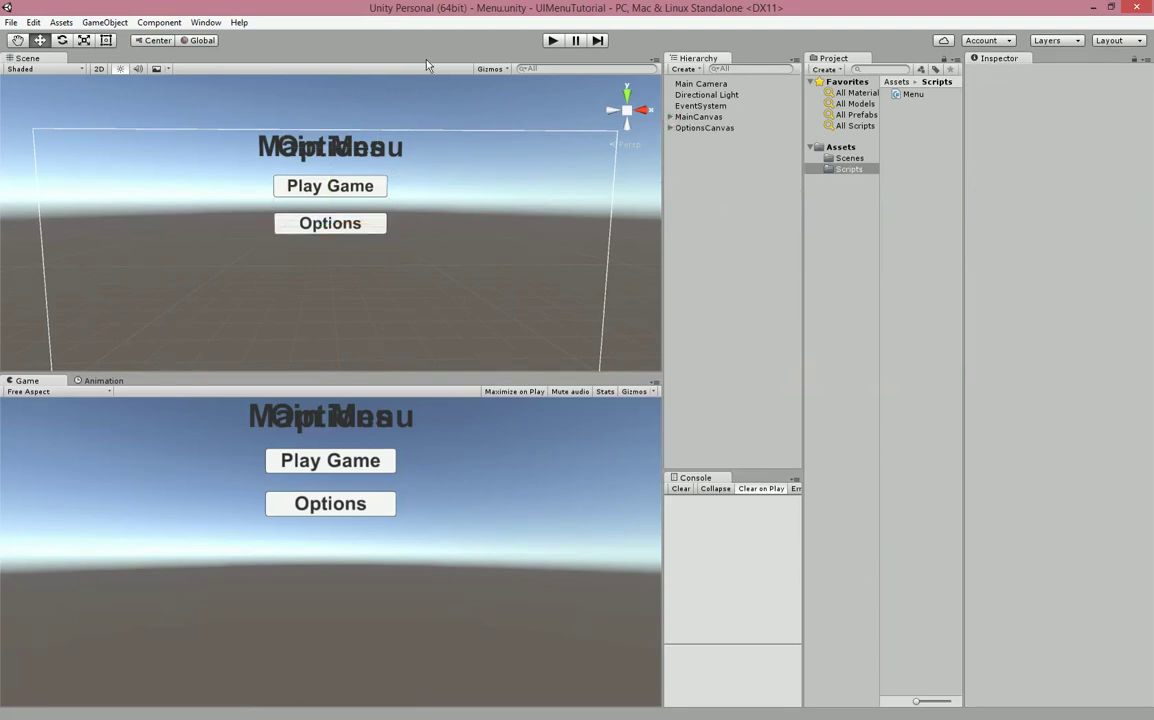
left_click(10, 22)
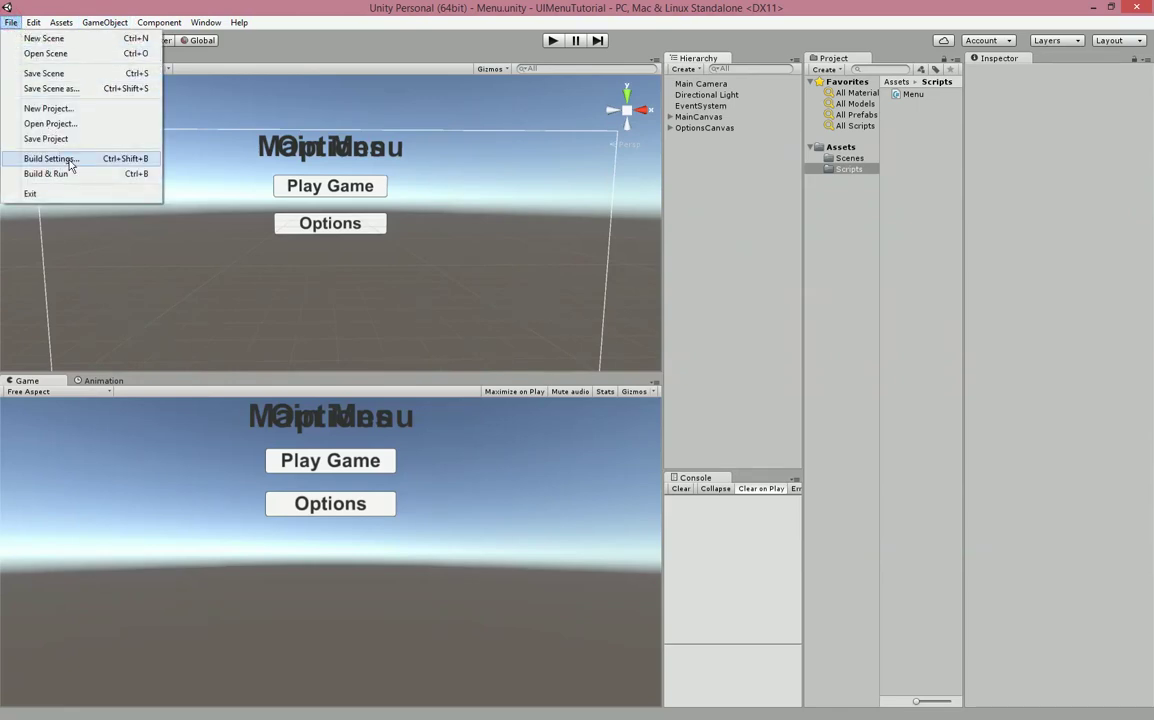
left_click(70, 162)
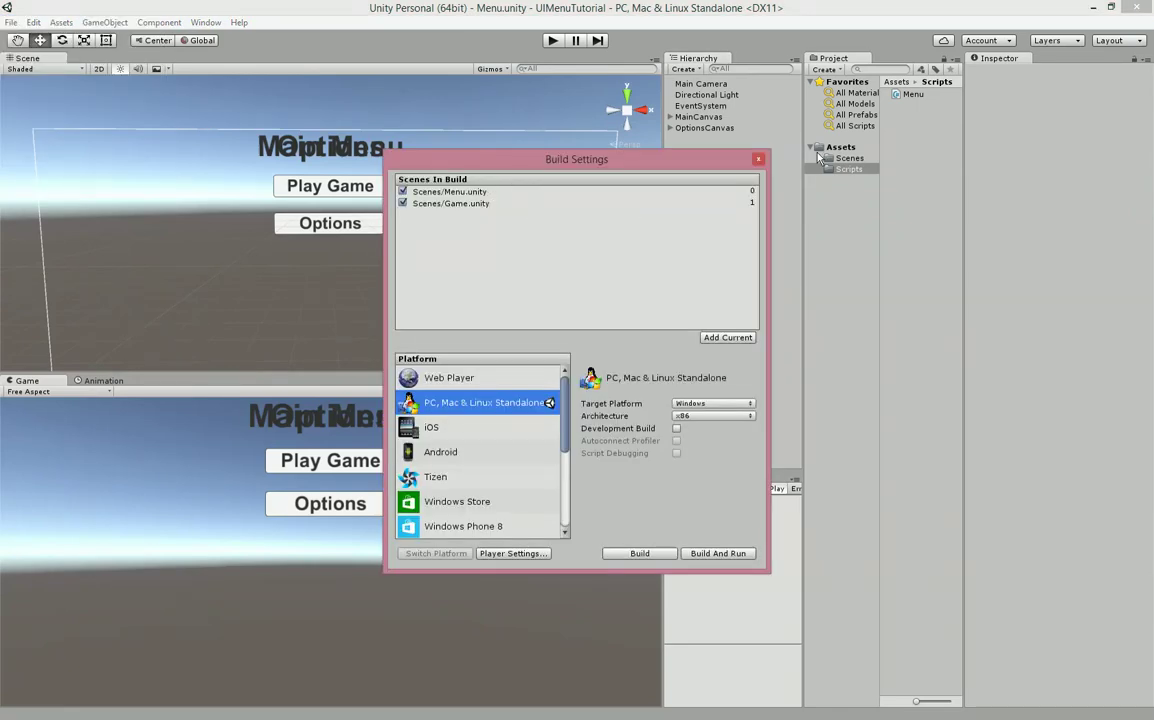
left_click(843, 160)
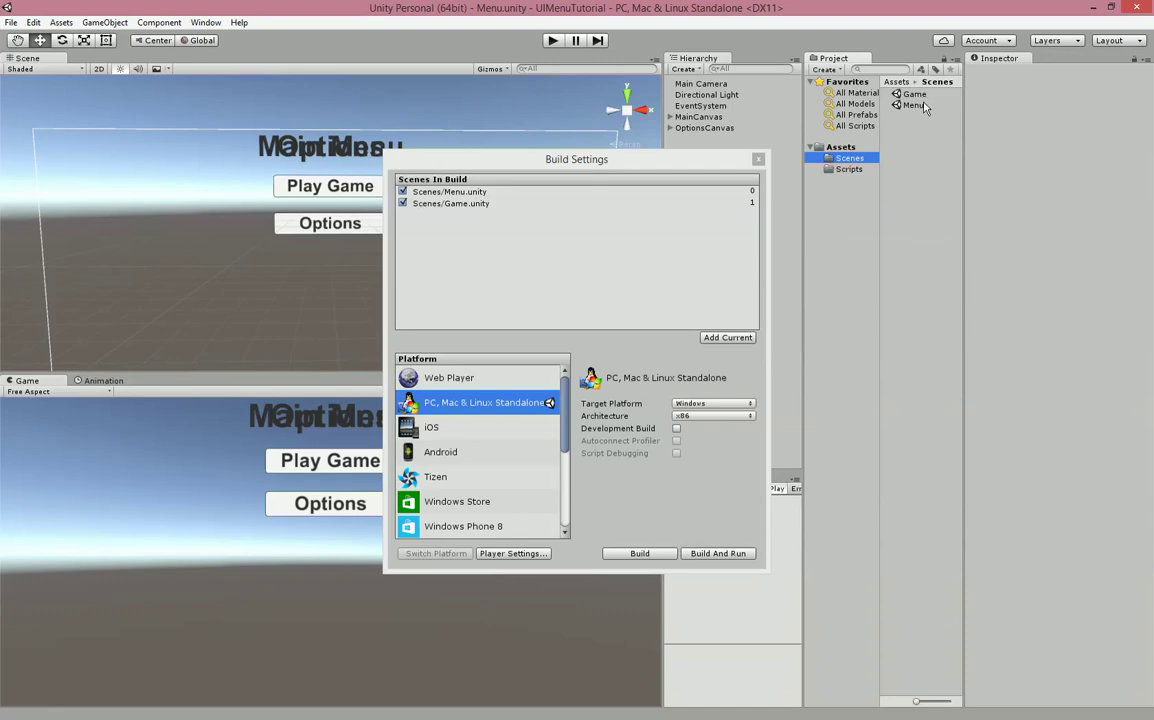
left_click_drag(913, 105, 700, 234)
left_click_drag(913, 94, 771, 230)
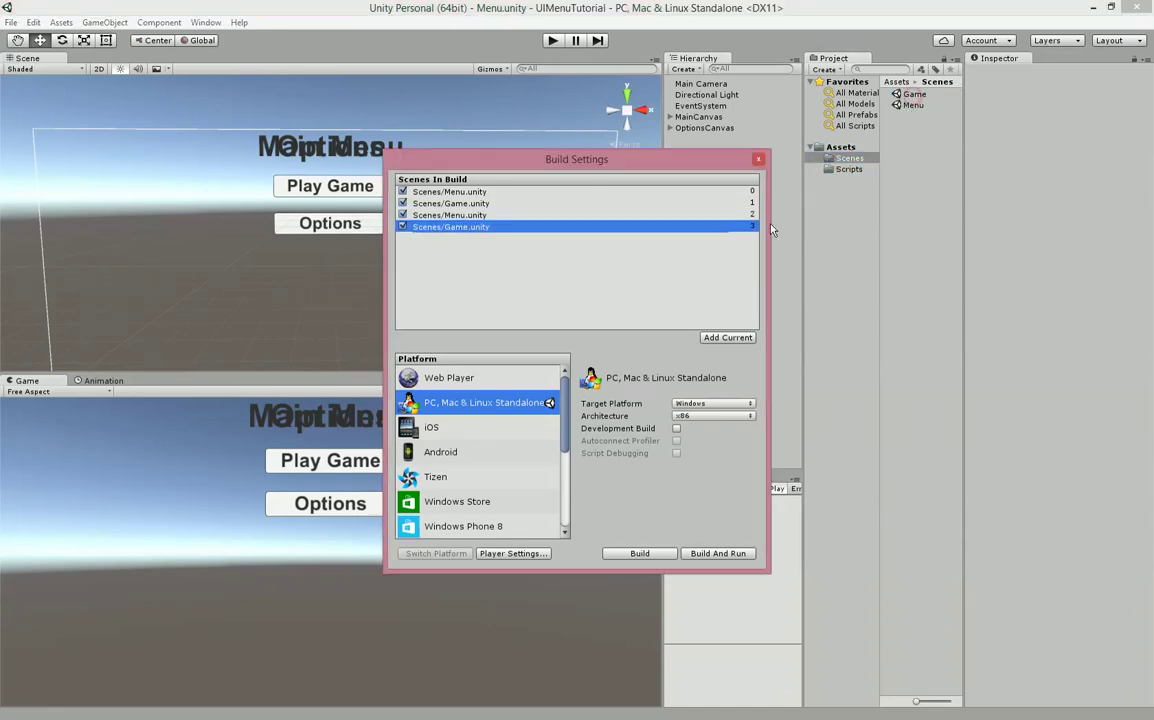
Delete the duplicate build rows, leaving Menu.unity at index 0 and Game.unity at 1
left_click(562, 213)
key("Delete")
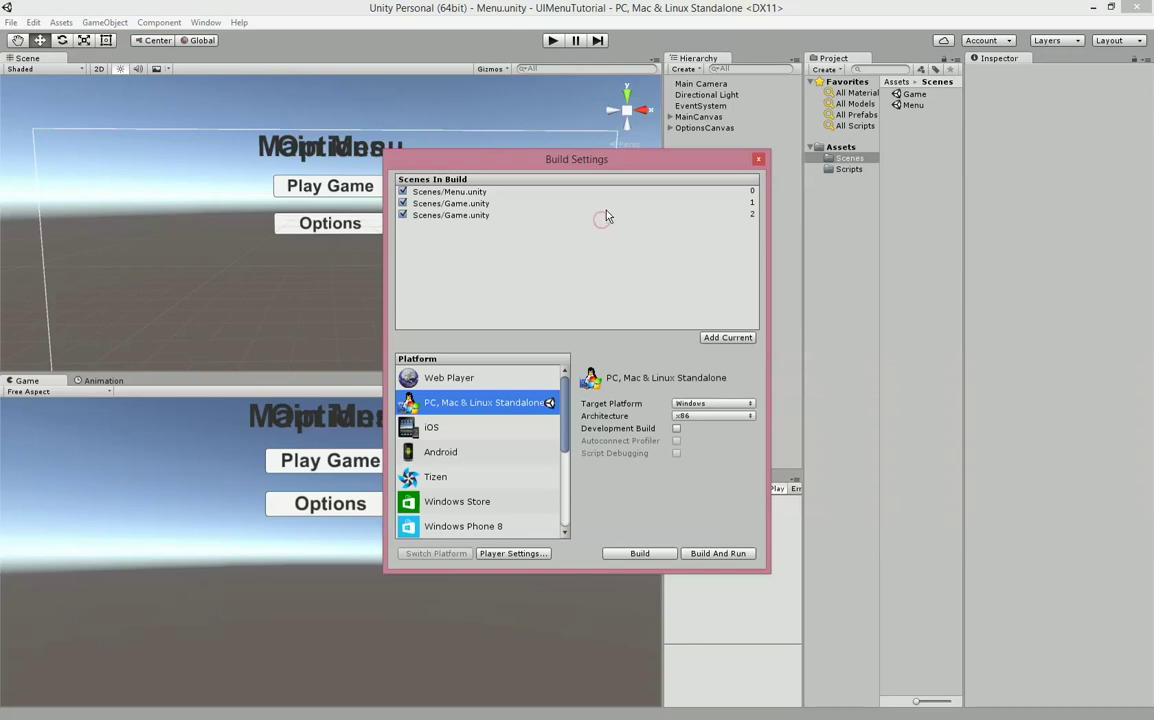
left_click(608, 204)
key("Delete")
left_click(452, 205)
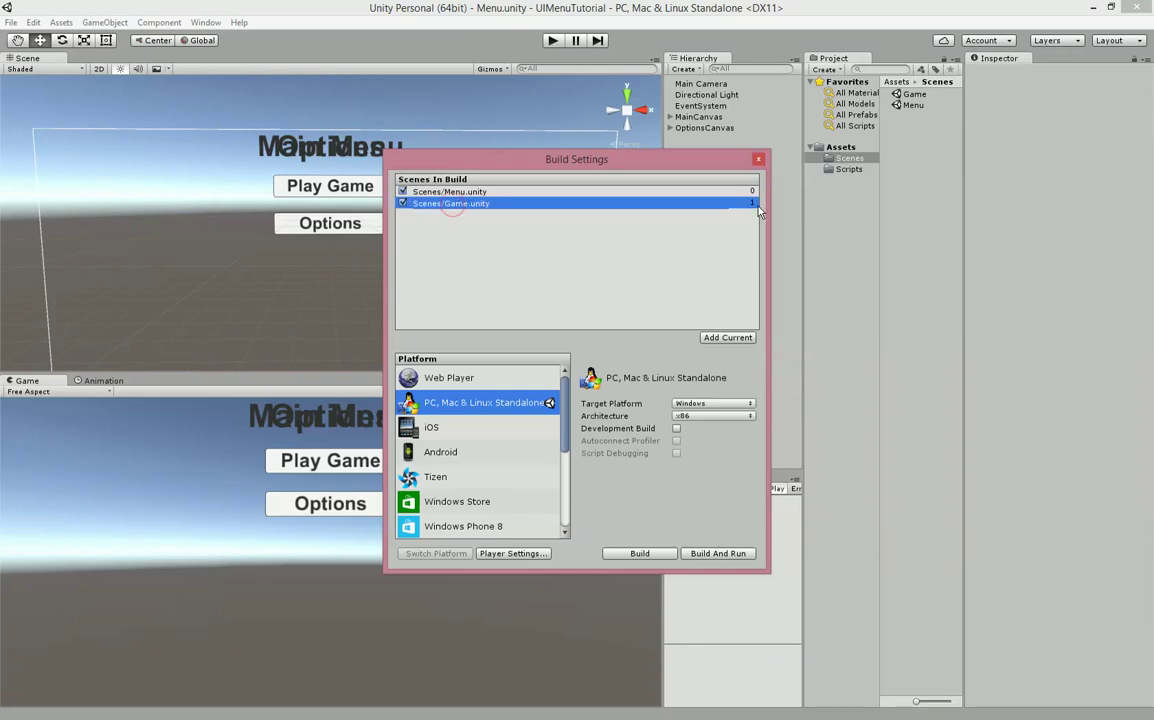
left_click(759, 160)
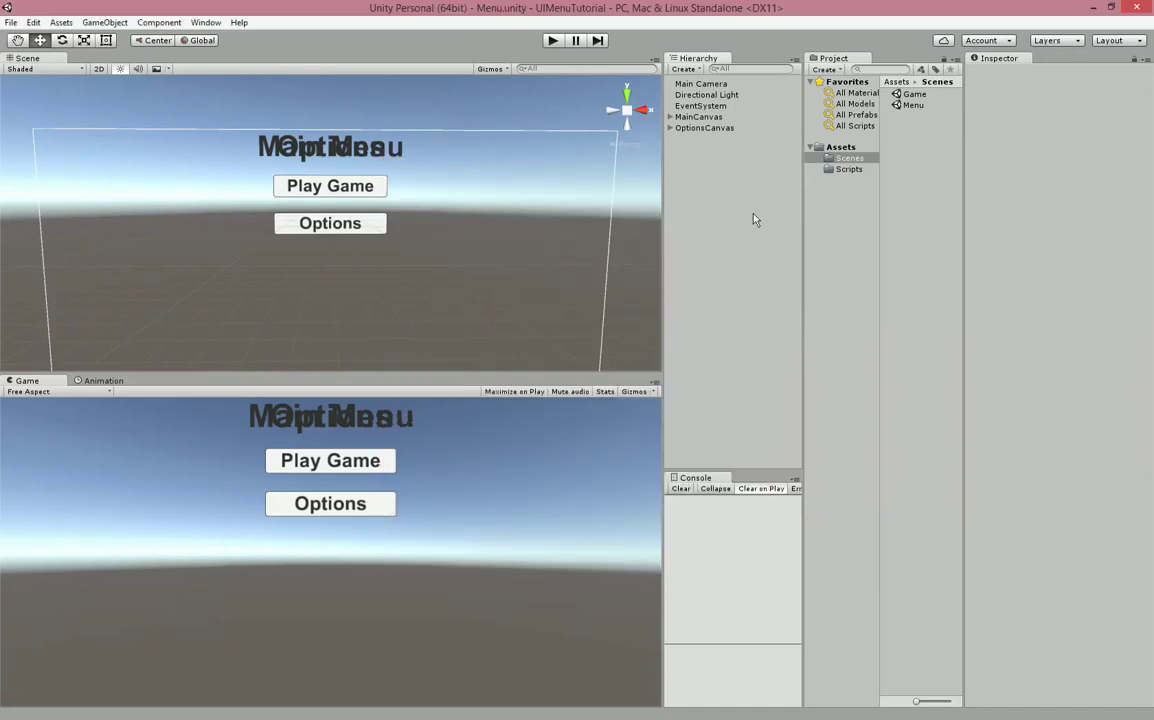
key("ctrl+p")
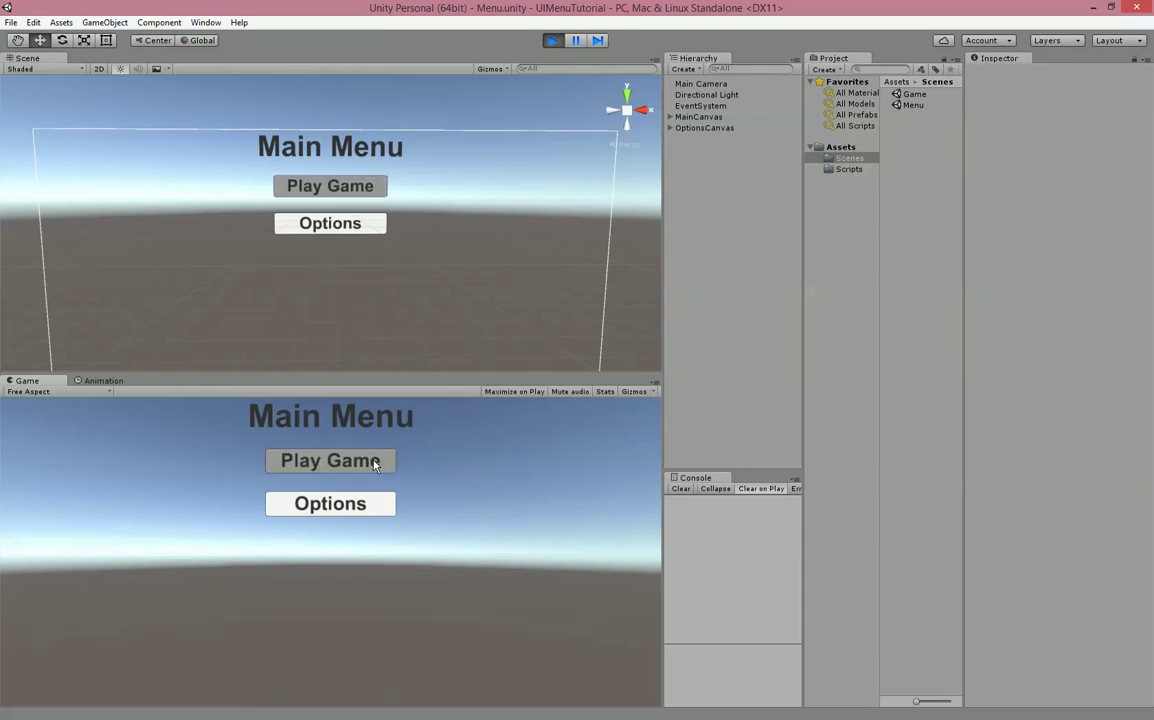
left_click(355, 505)
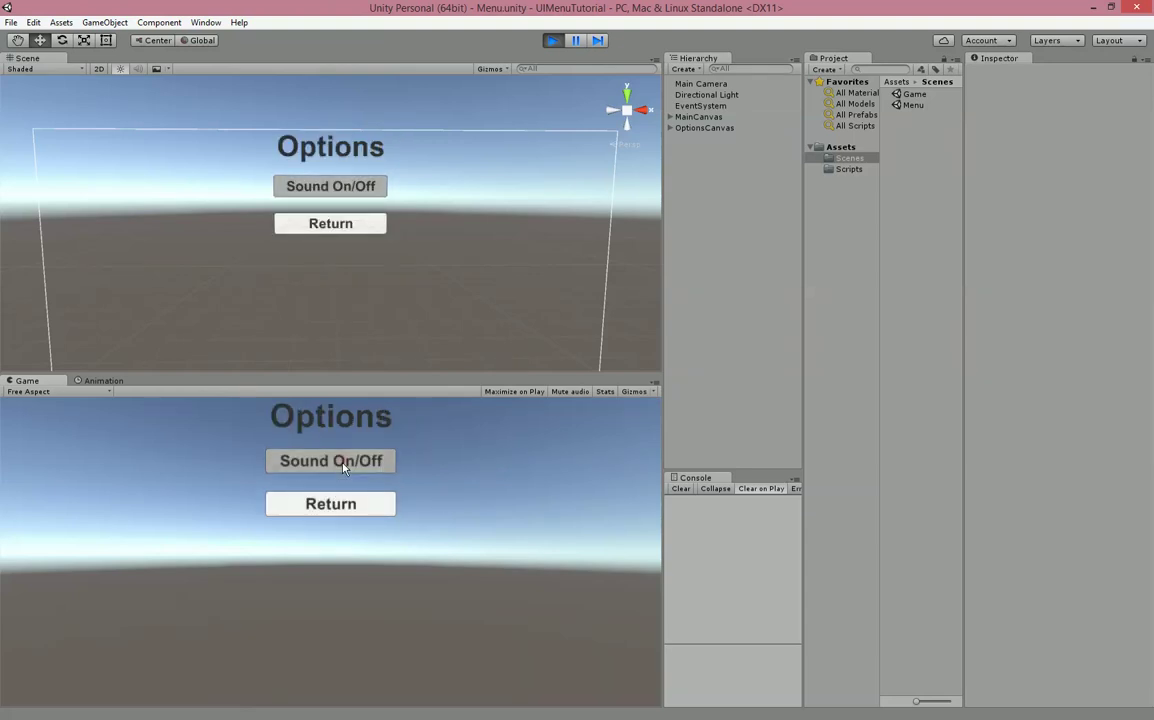
left_click(357, 503)
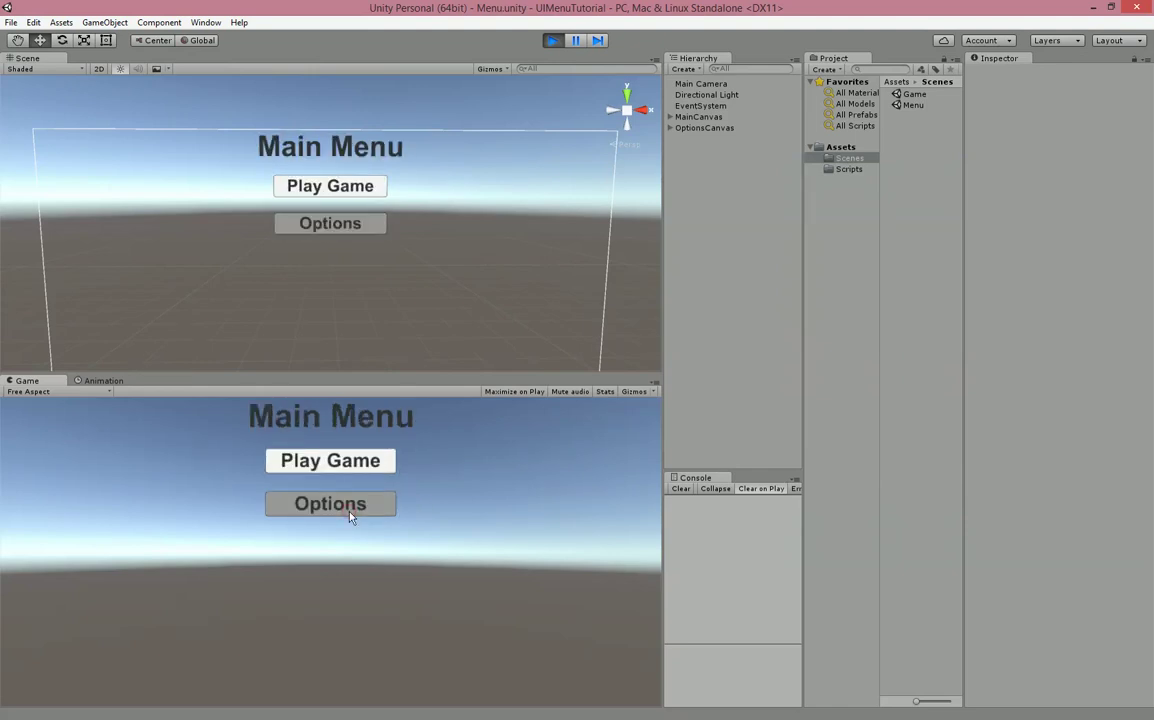
left_click(362, 466)
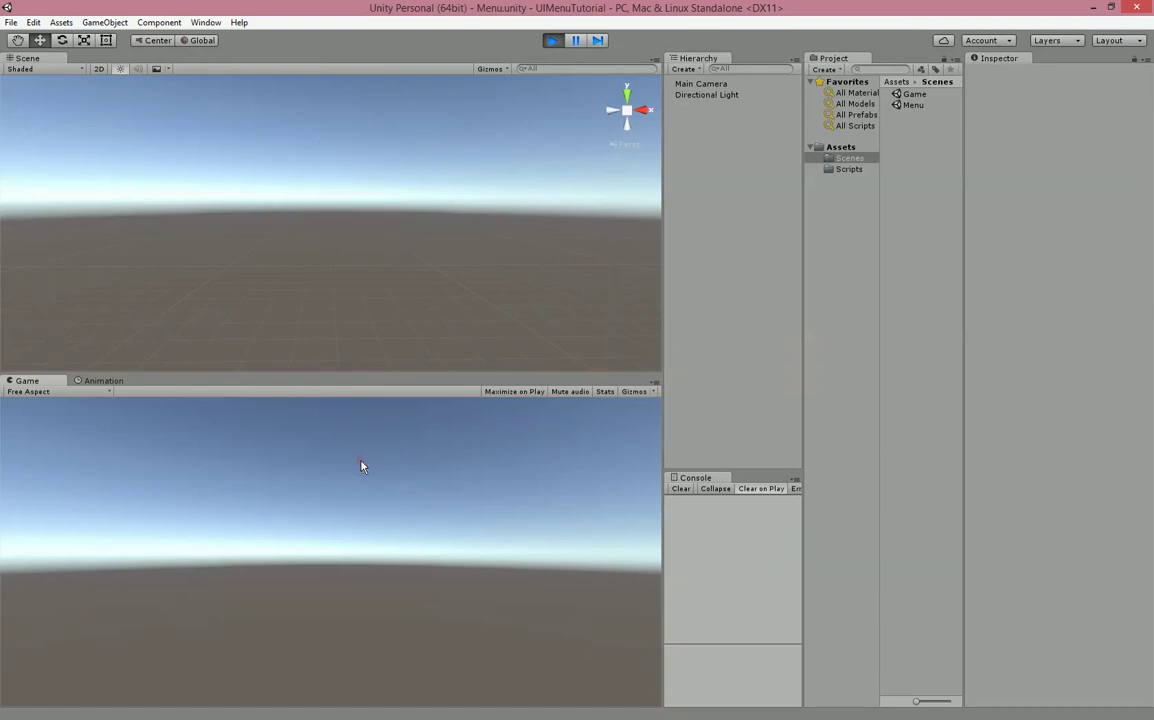
left_click(552, 41)
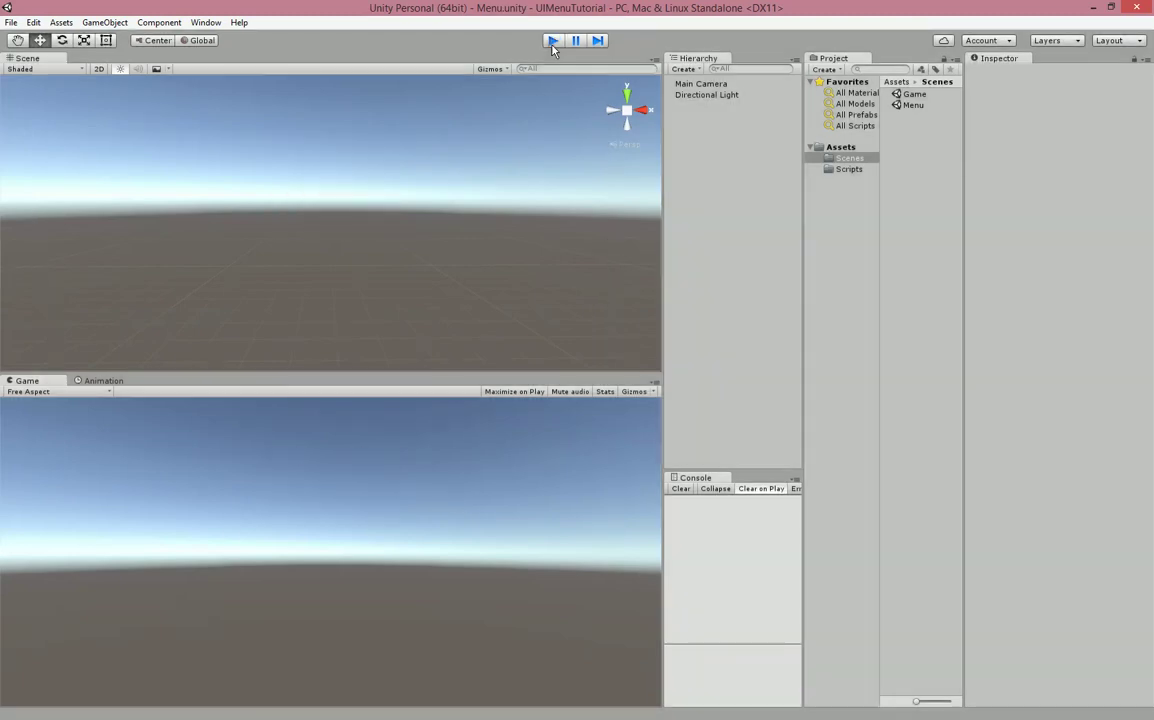
left_click(697, 230)
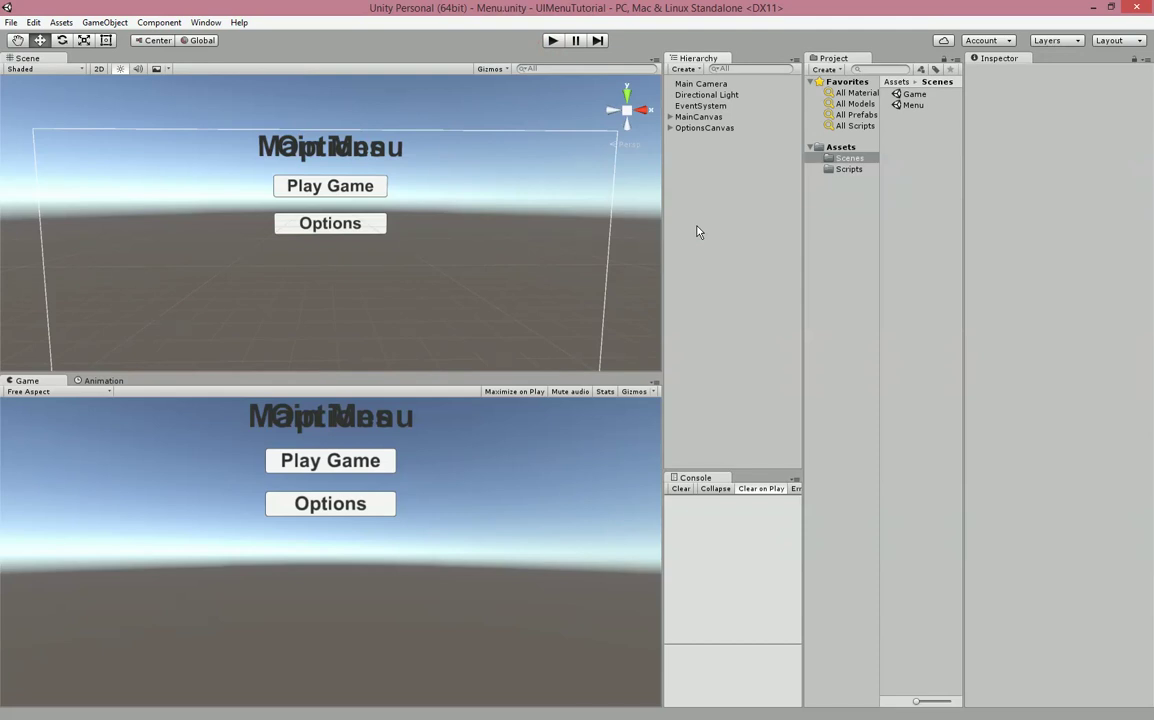